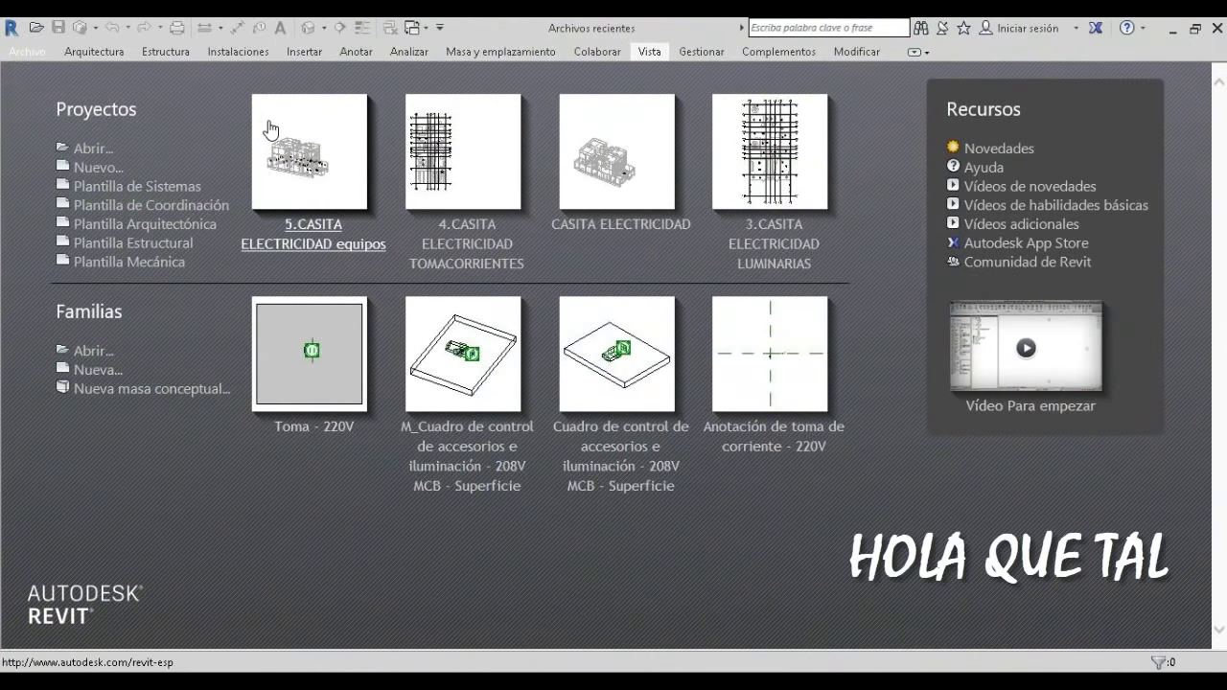
Open the 5.CASITA ELECTRICIDAD equipos project from the recent projects on the start screen.
left_click(273, 133)
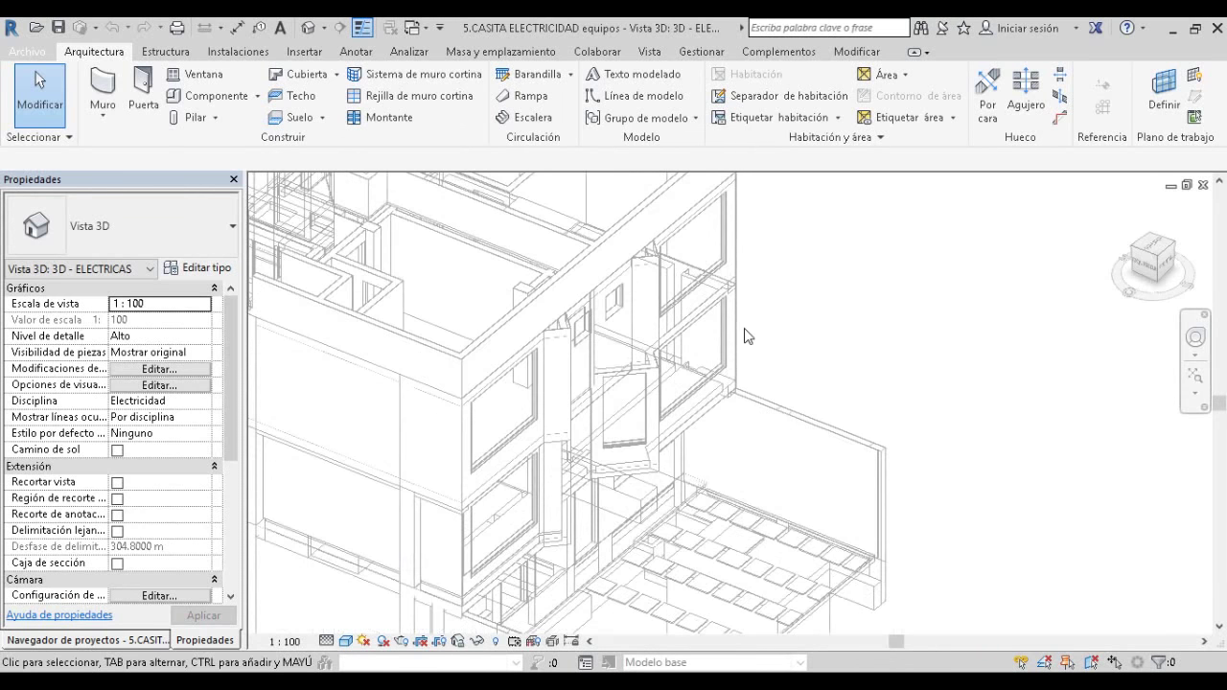
scroll(748, 336, "down", 1)
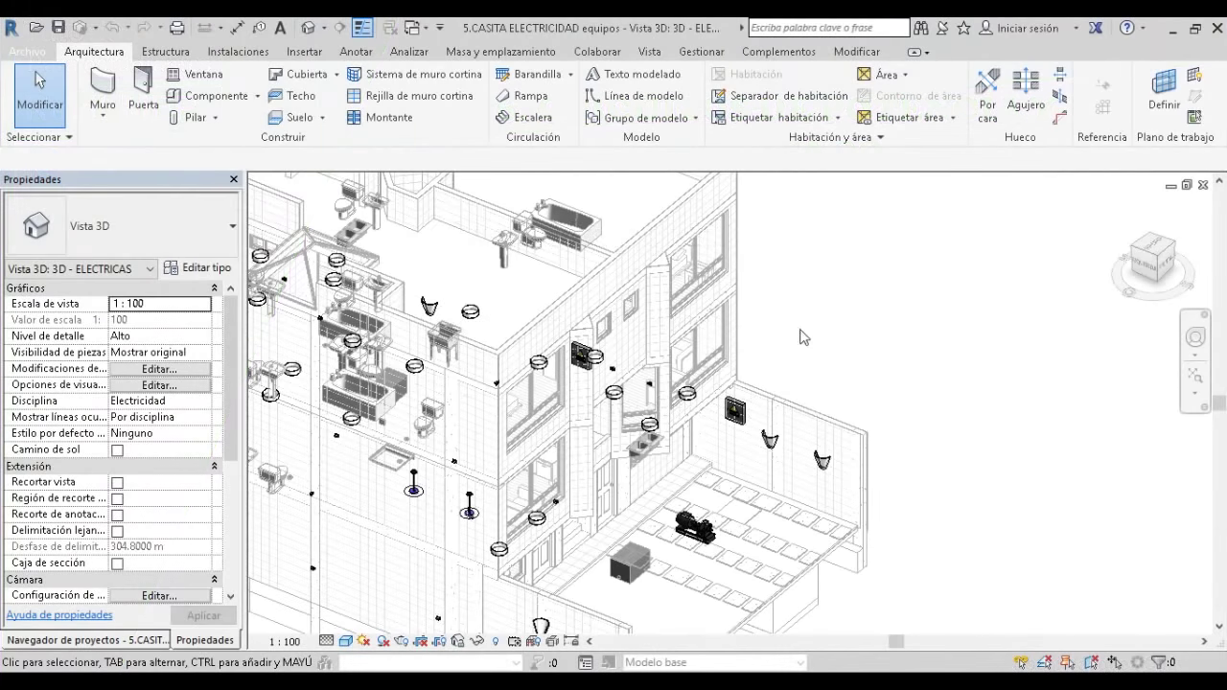
scroll(652, 336, "up", 1)
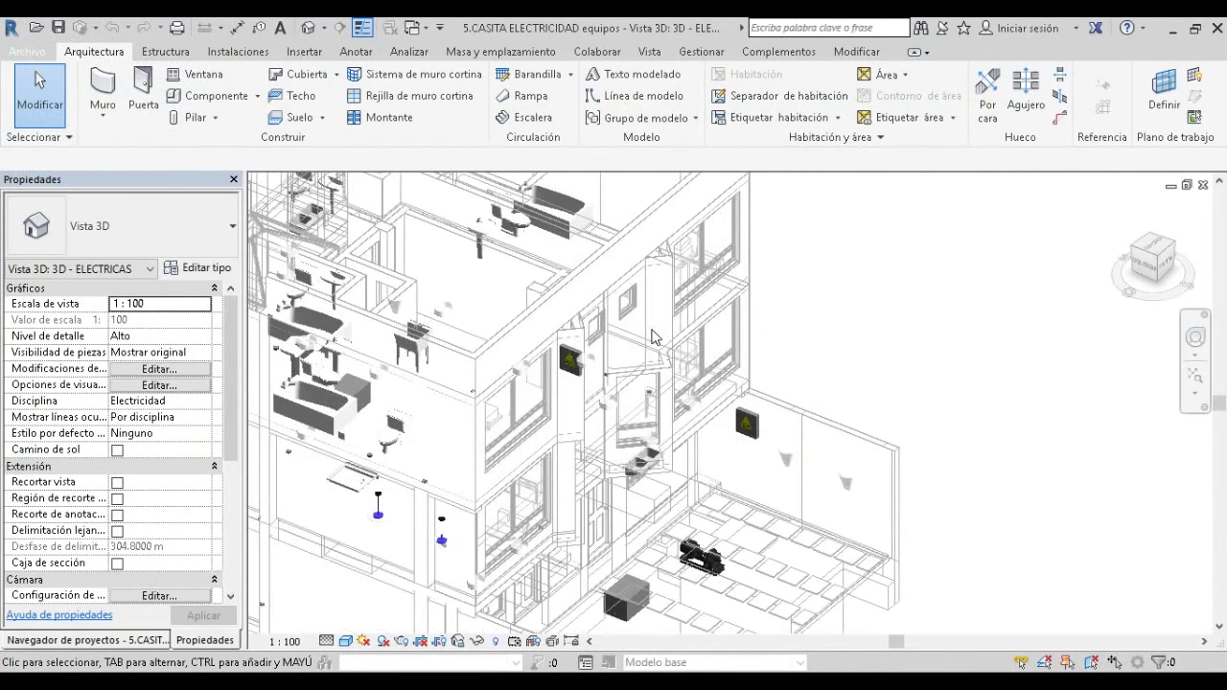
scroll(652, 336, "up", 1)
scroll(655, 338, "up", 1)
scroll(556, 343, "up", 1)
scroll(541, 350, "up", 1)
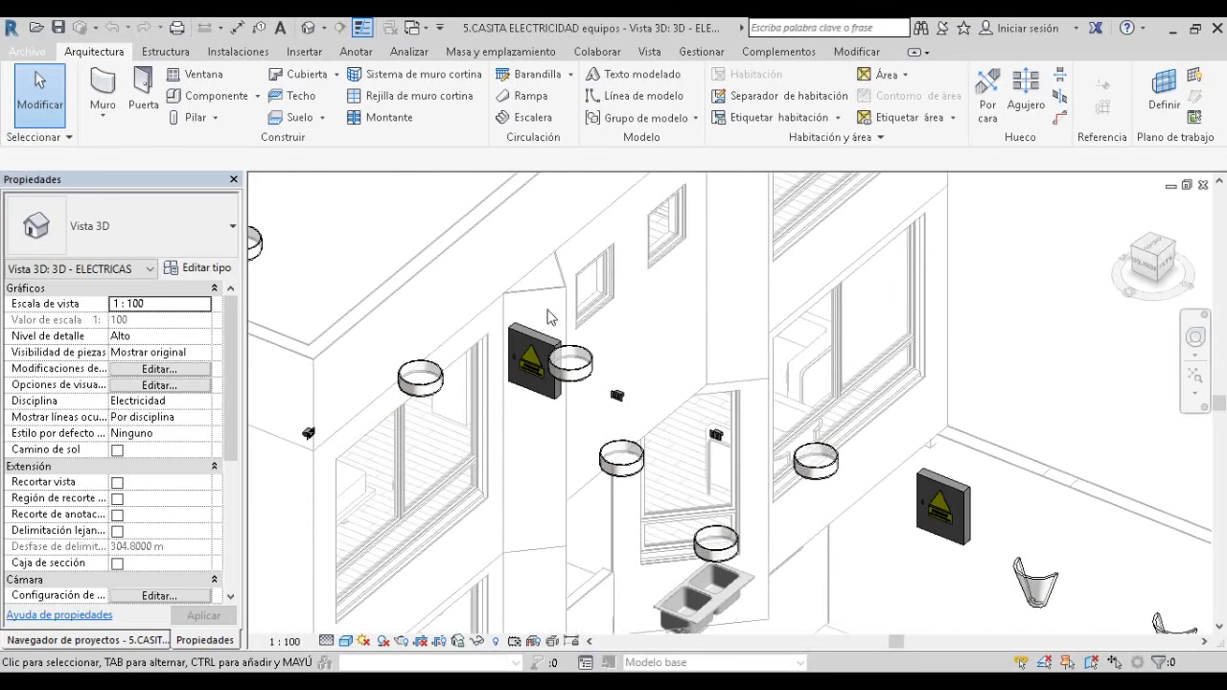
scroll(552, 316, "down", 1)
scroll(556, 321, "down", 1)
scroll(561, 324, "up", 2)
scroll(544, 331, "up", 1)
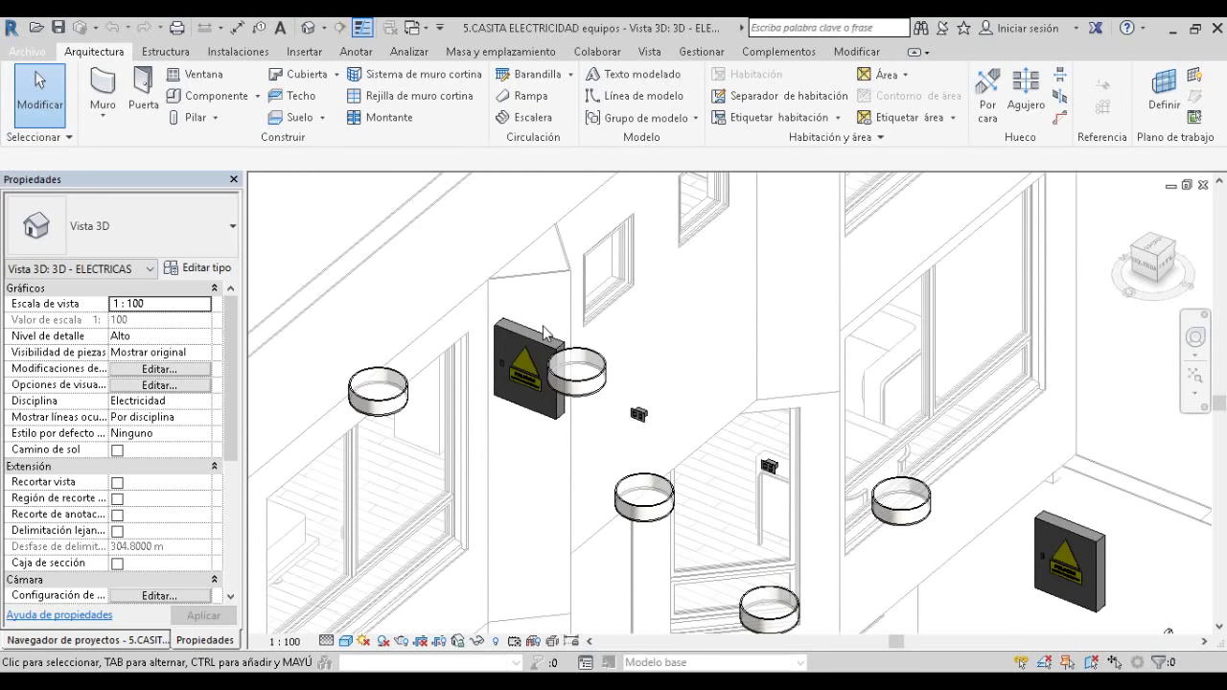
Snip the TABLERO DISTRIBUCION 100A panel's 0.00 VA loads, then return to the Project Browser.
left_click(533, 331)
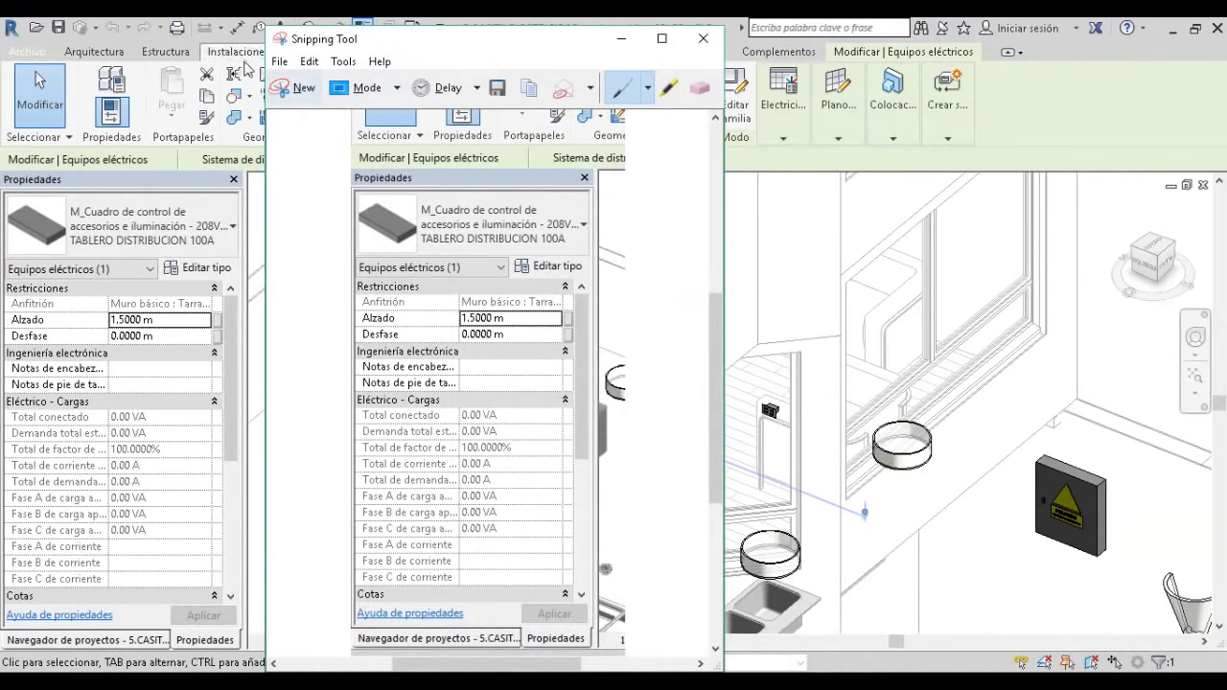
left_click(303, 94)
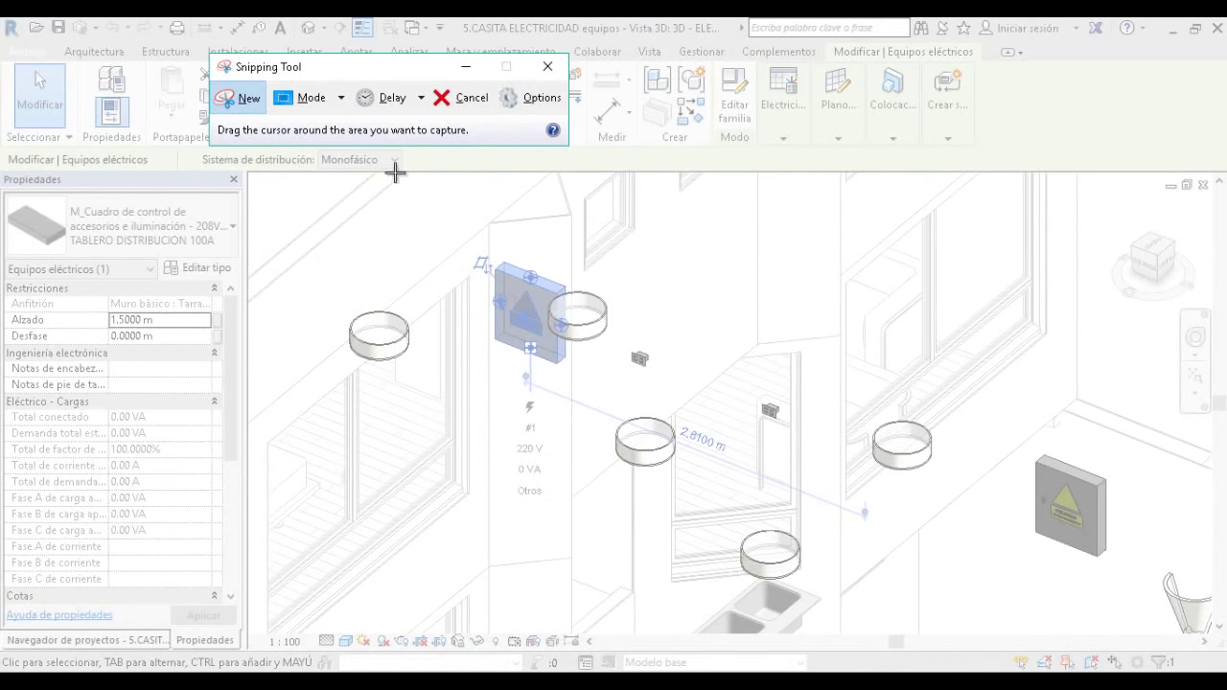
left_click_drag(289, 168, 0, 672)
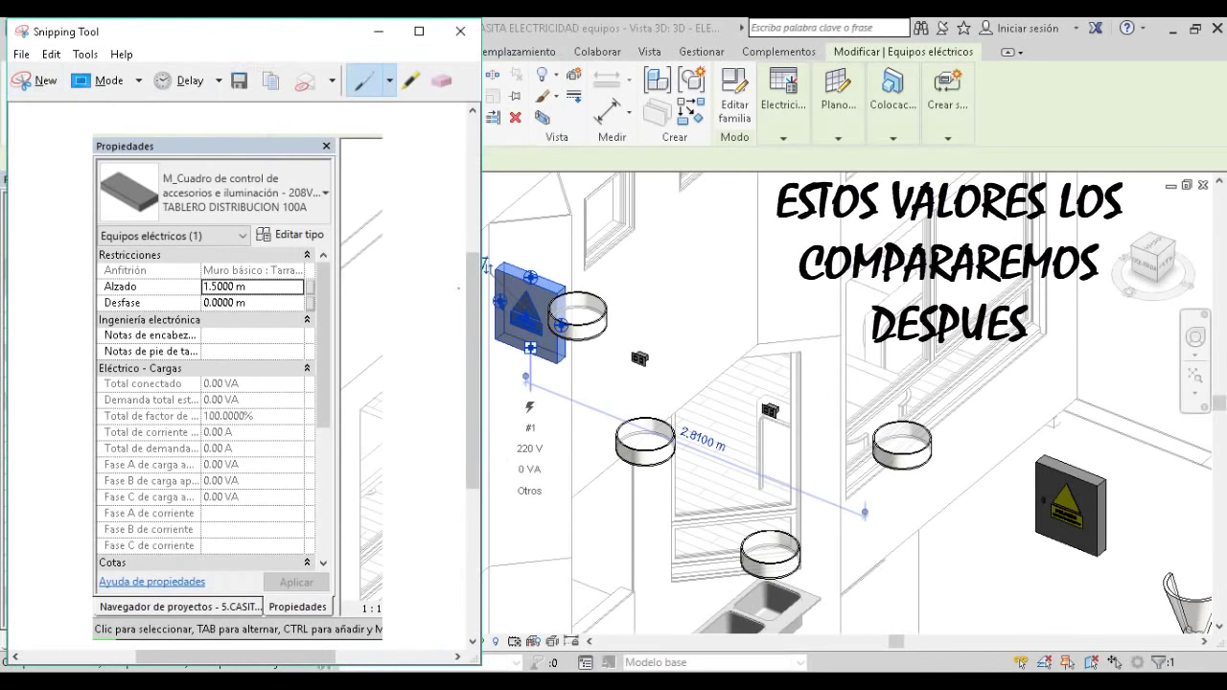
left_click_drag(254, 36, 882, 36)
left_click(1007, 32)
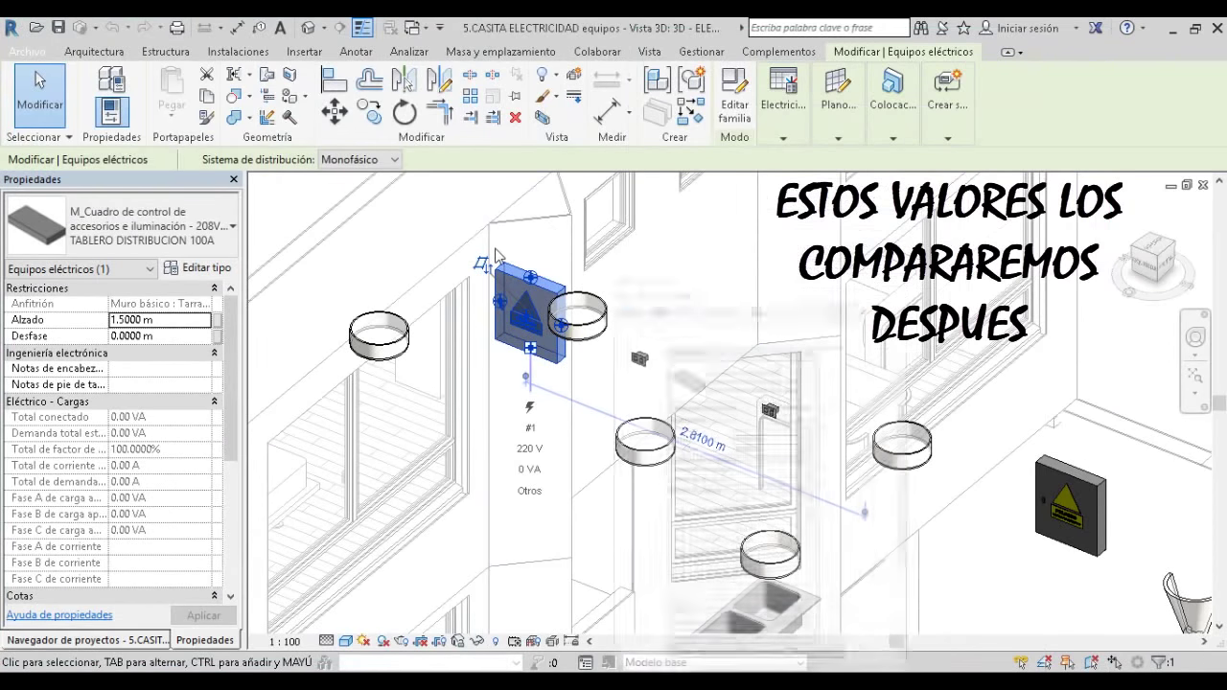
left_click(108, 641)
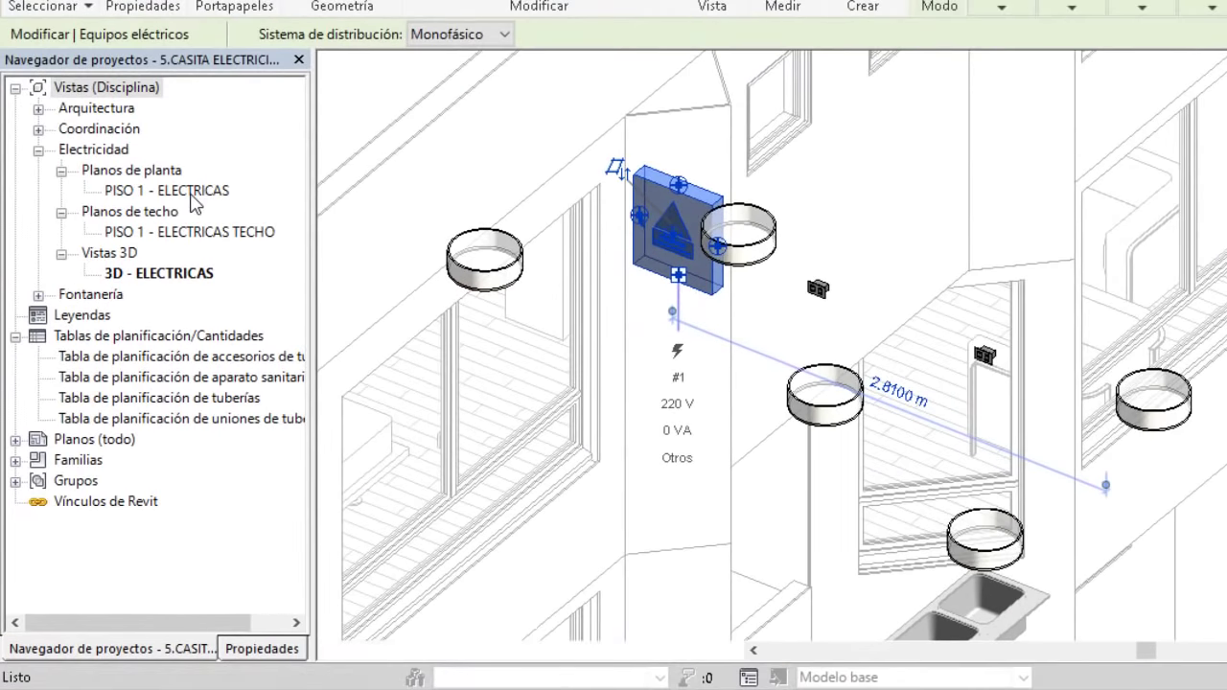
Open the PISO 1 - ELECTRICAS floor plan and zoom in on the house.
left_click(191, 194)
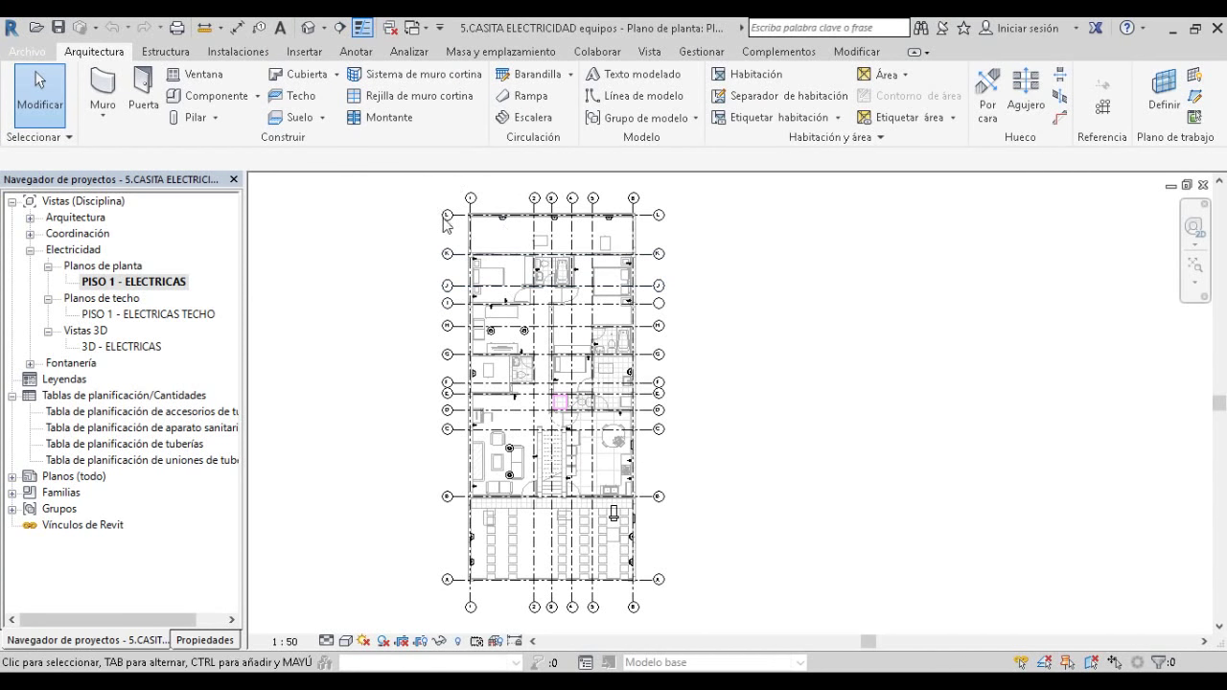
scroll(508, 307, "up", 3)
scroll(523, 338, "up", 3)
scroll(489, 307, "up", 1)
scroll(460, 275, "up", 3)
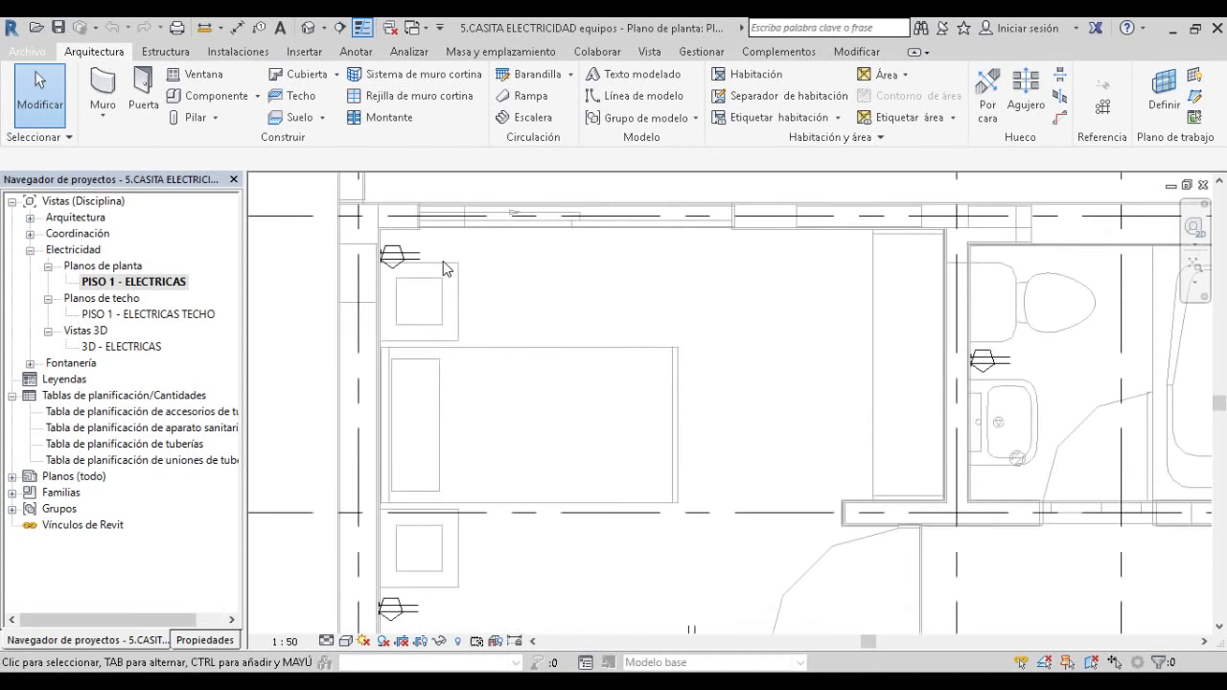
Select a bedroom receptacle and extend the selection to every receptacle visible in the view.
left_click(409, 267)
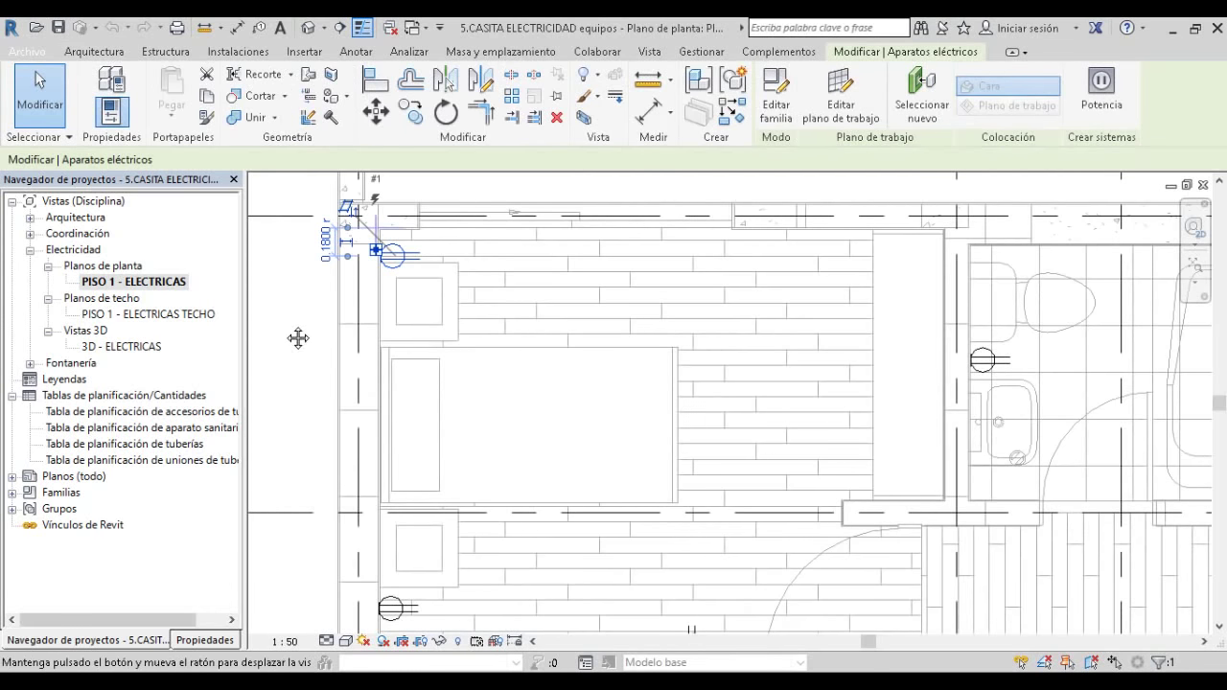
middle_click_drag(296, 337, 298, 364)
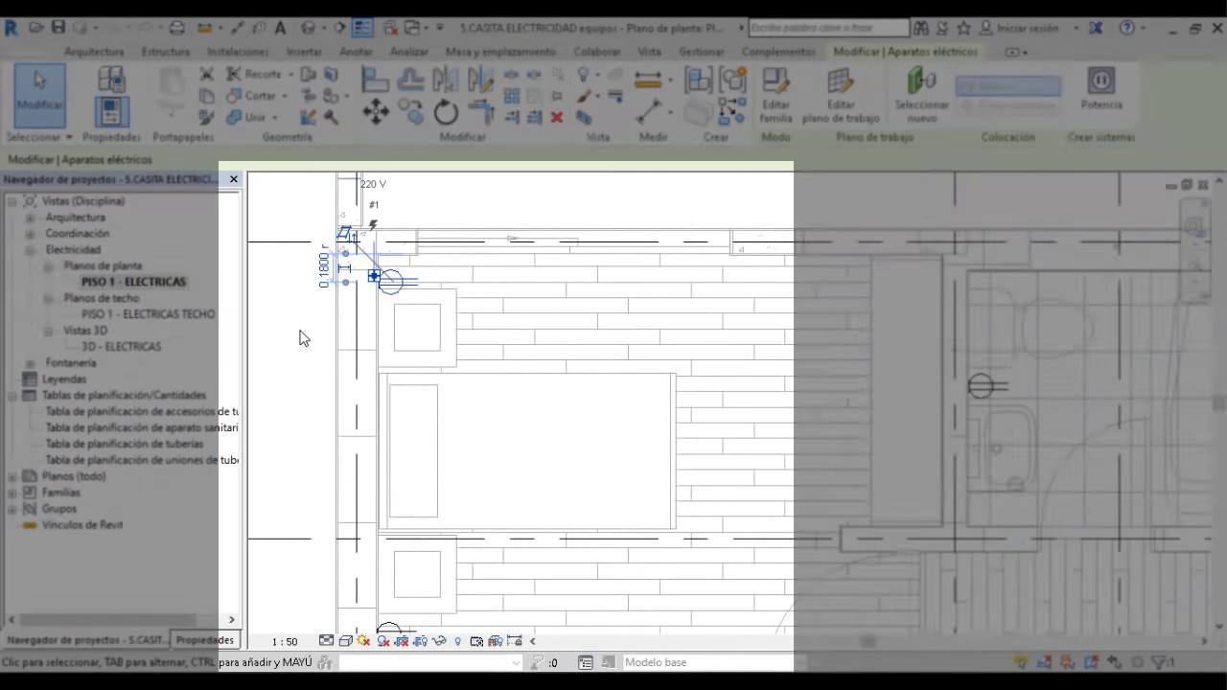
right_click(300, 338)
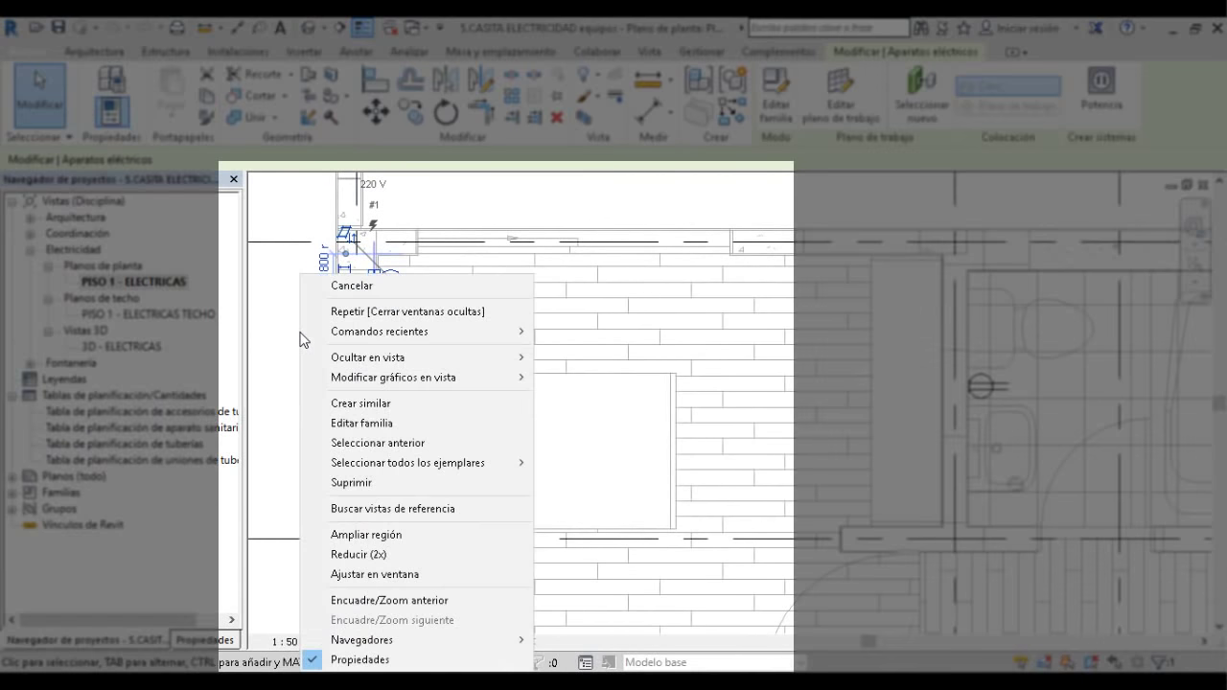
mouse_move(374, 483)
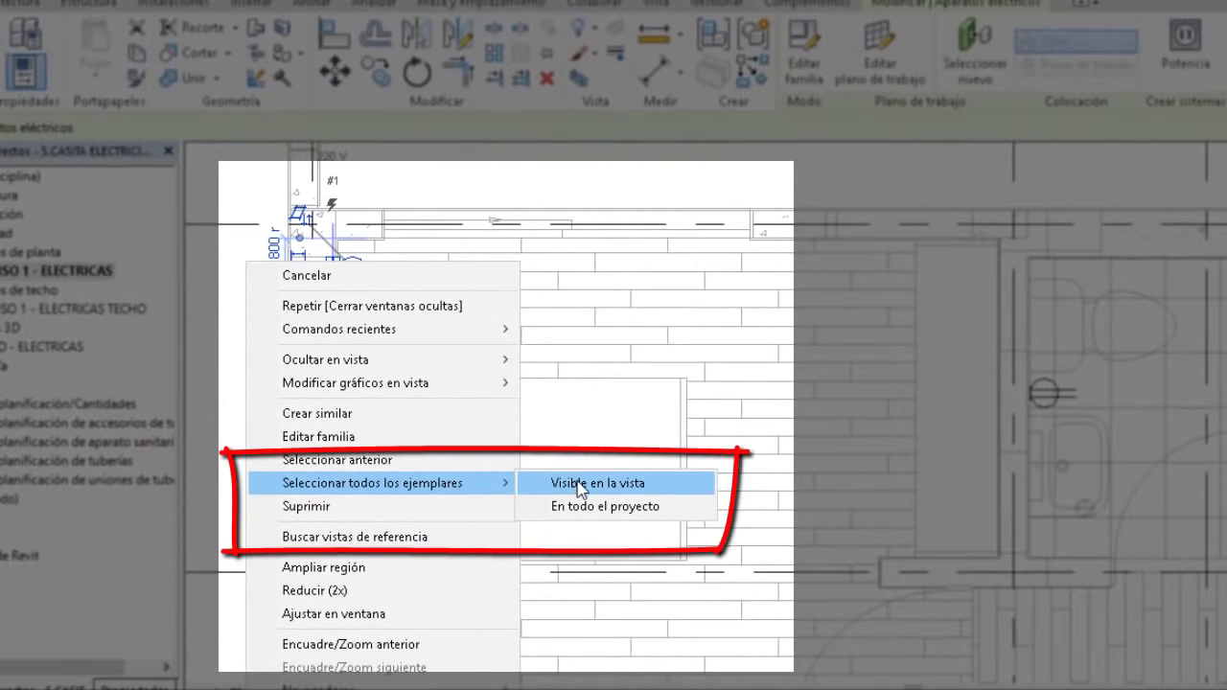
left_click(580, 484)
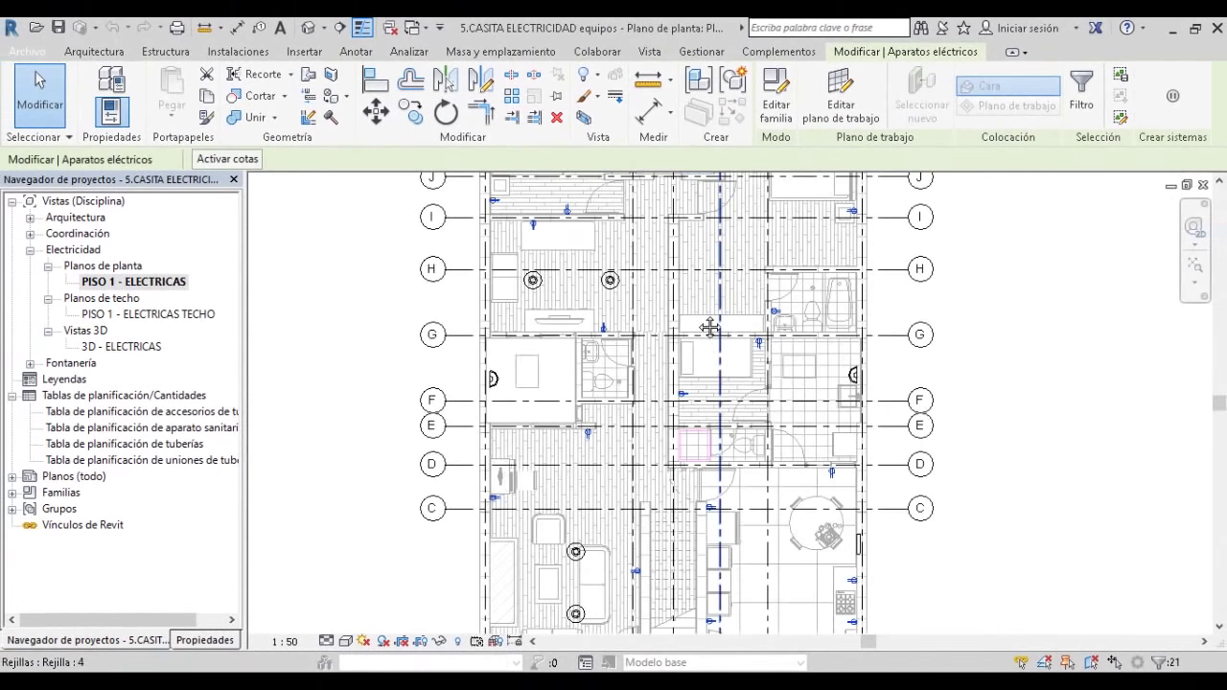
scroll(672, 336, "up", 2)
scroll(496, 392, "up", 2)
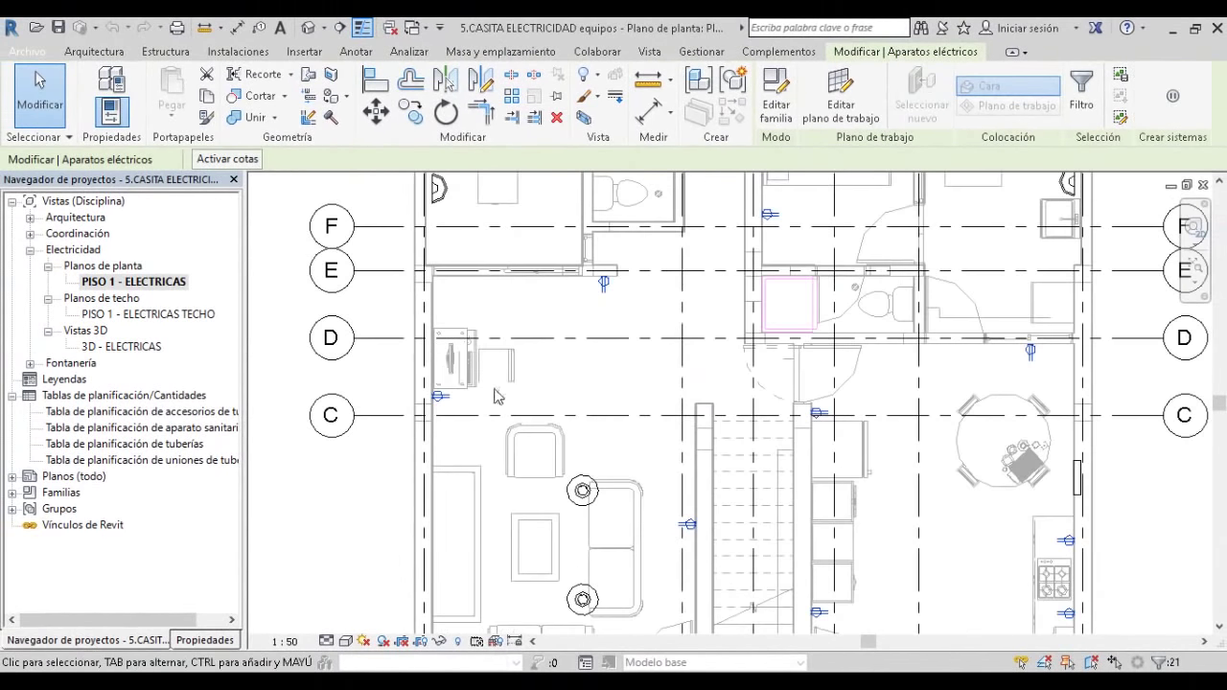
scroll(497, 259, "up", 2)
scroll(497, 259, "down", 2)
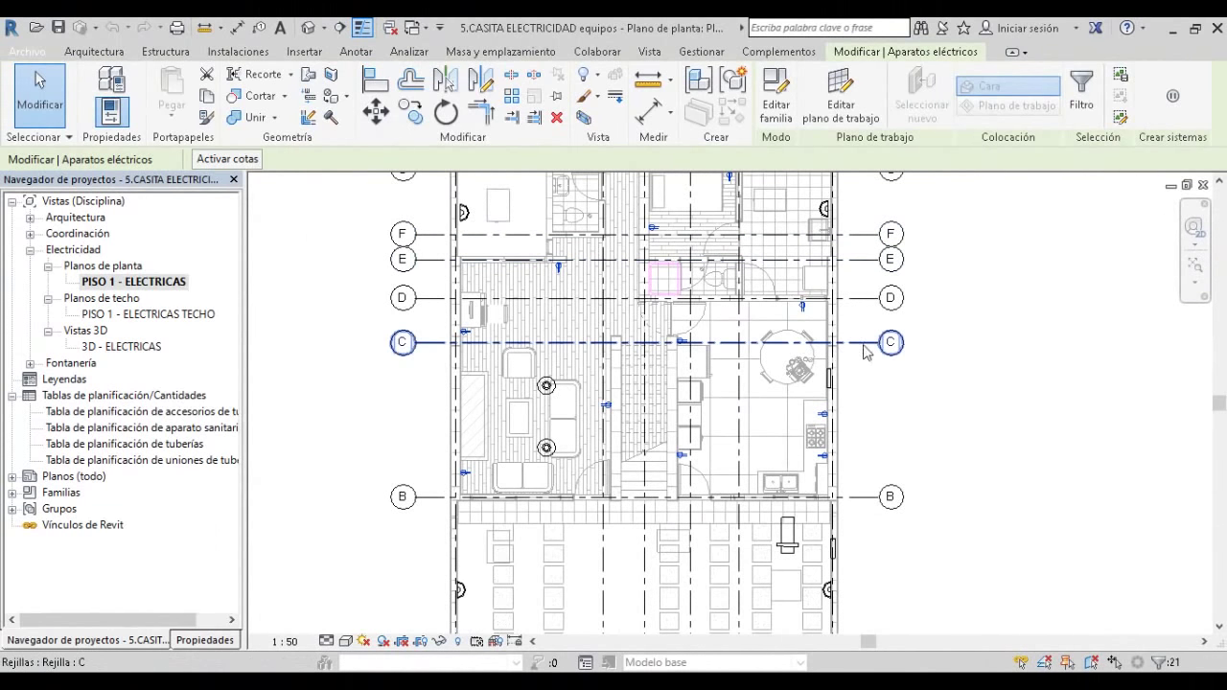
middle_click_drag(994, 321, 926, 334)
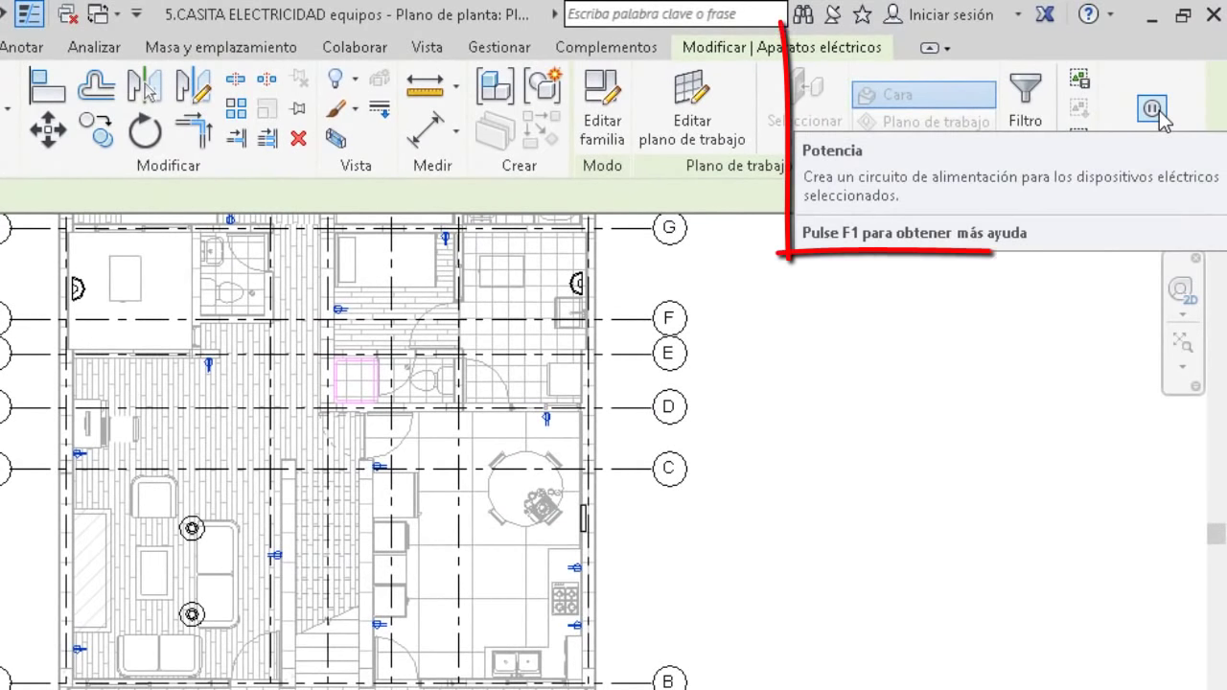
mouse_move(1172, 95)
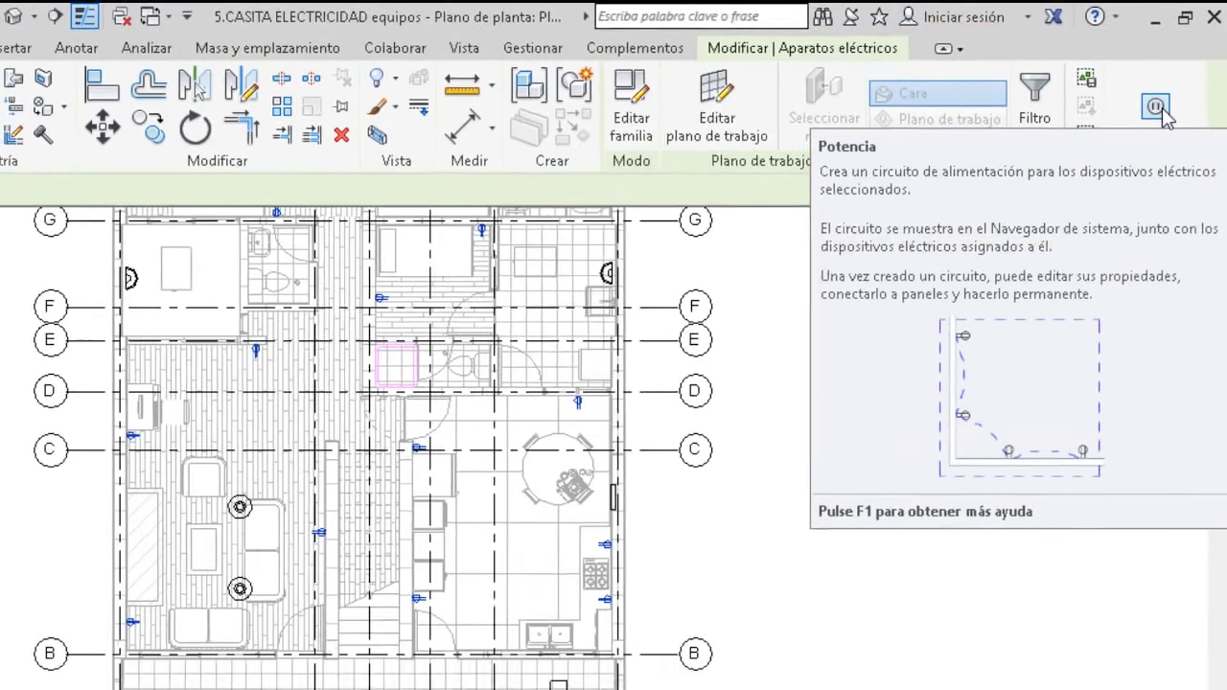
Create a Potencia power circuit from all the selected receptacles.
left_click(1160, 112)
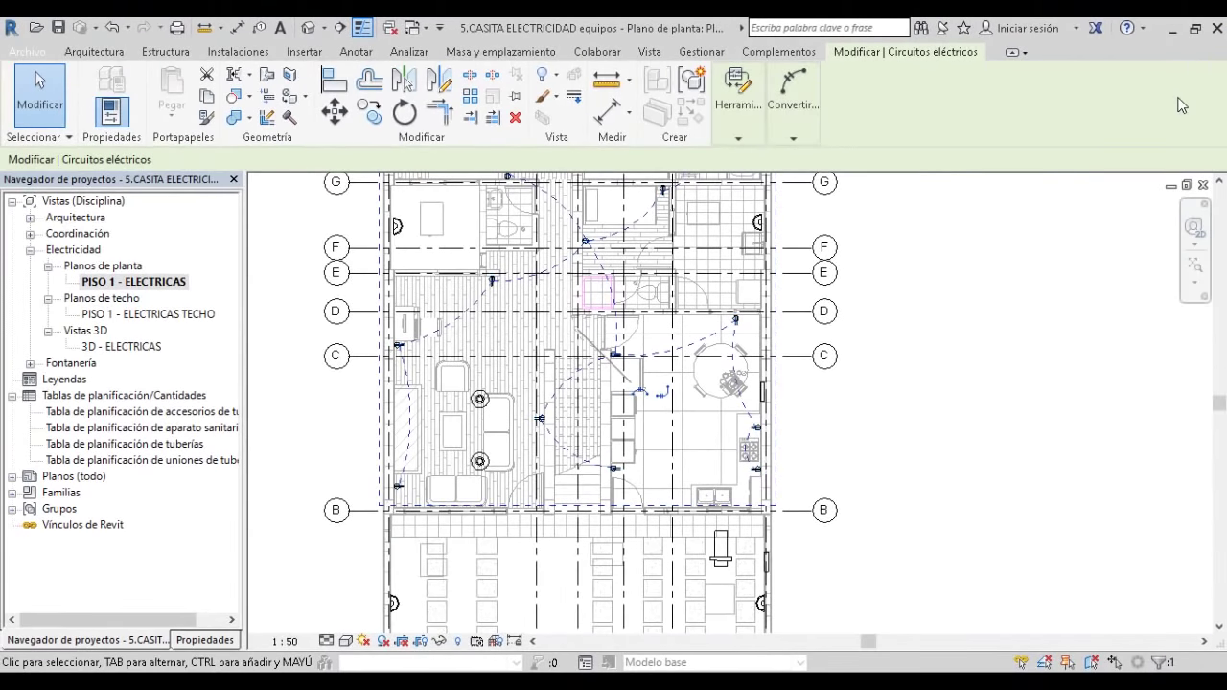
scroll(703, 405, "up", 3)
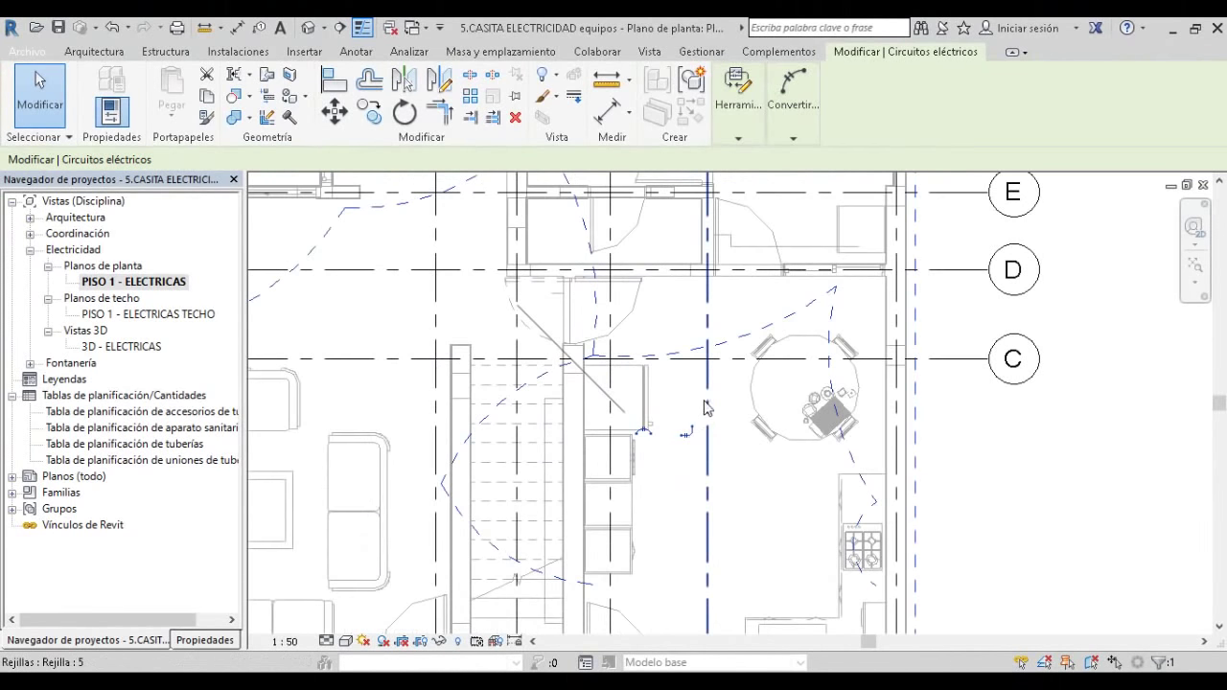
scroll(787, 350, "up", 2)
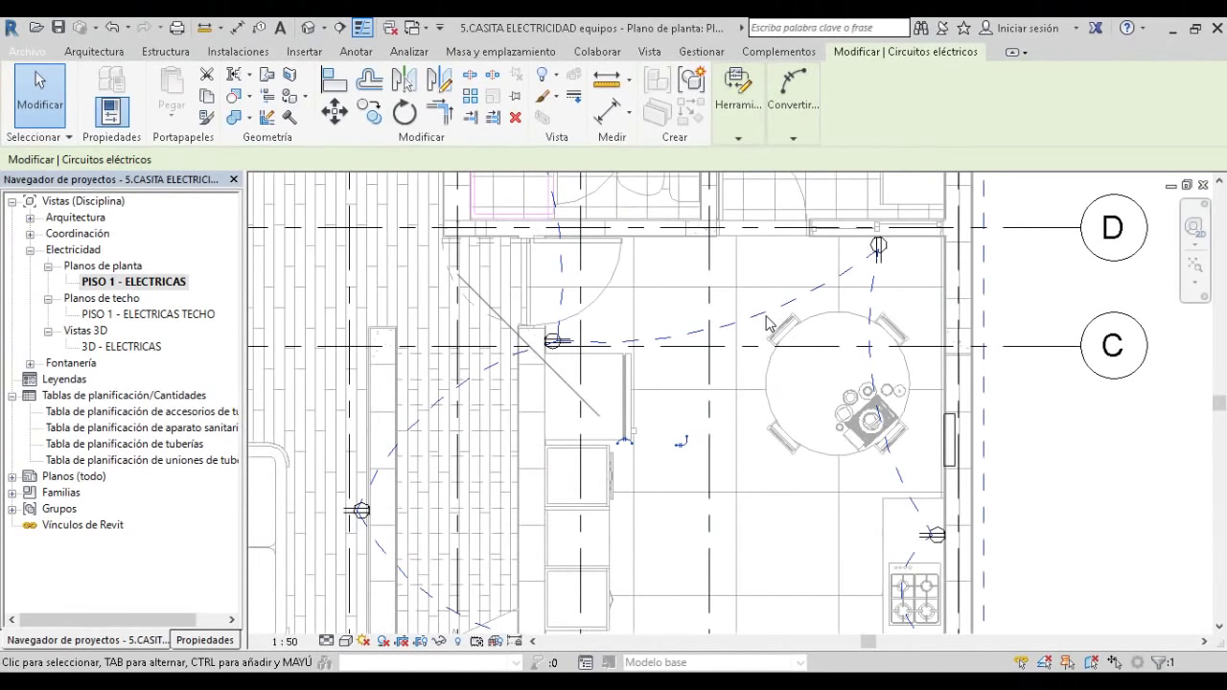
scroll(767, 325, "down", 2)
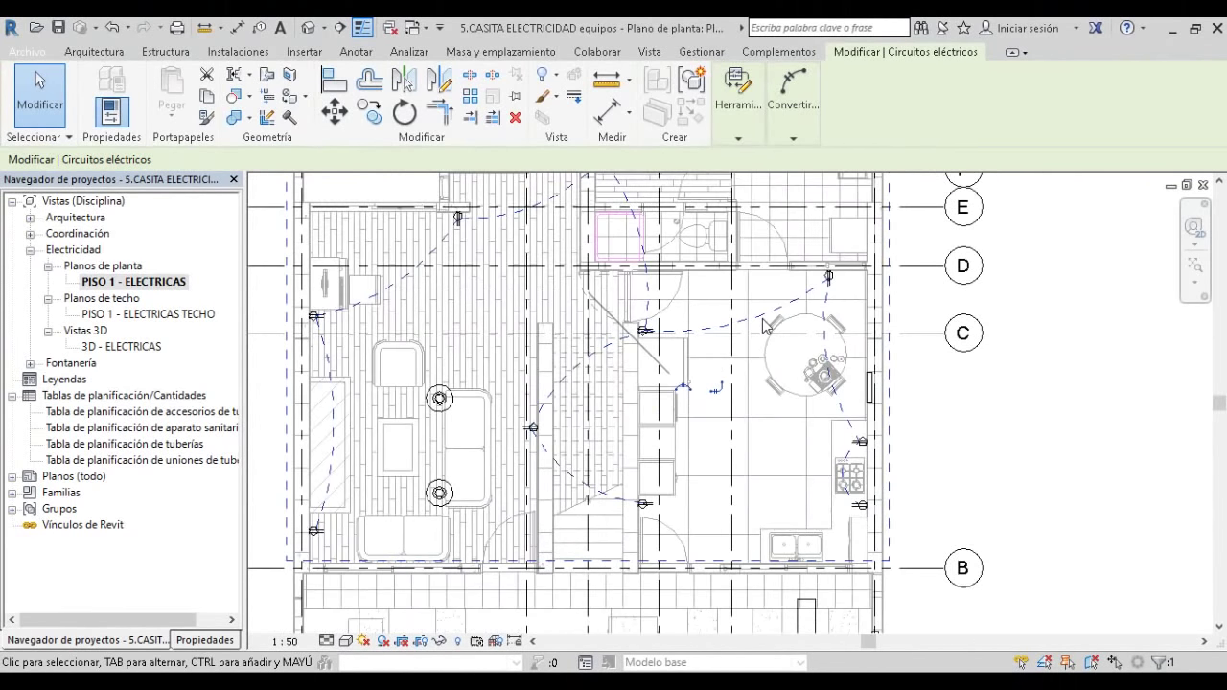
mouse_move(771, 327)
middle_mouse_down()
mouse_move(588, 230)
mouse_move(589, 326)
middle_mouse_up()
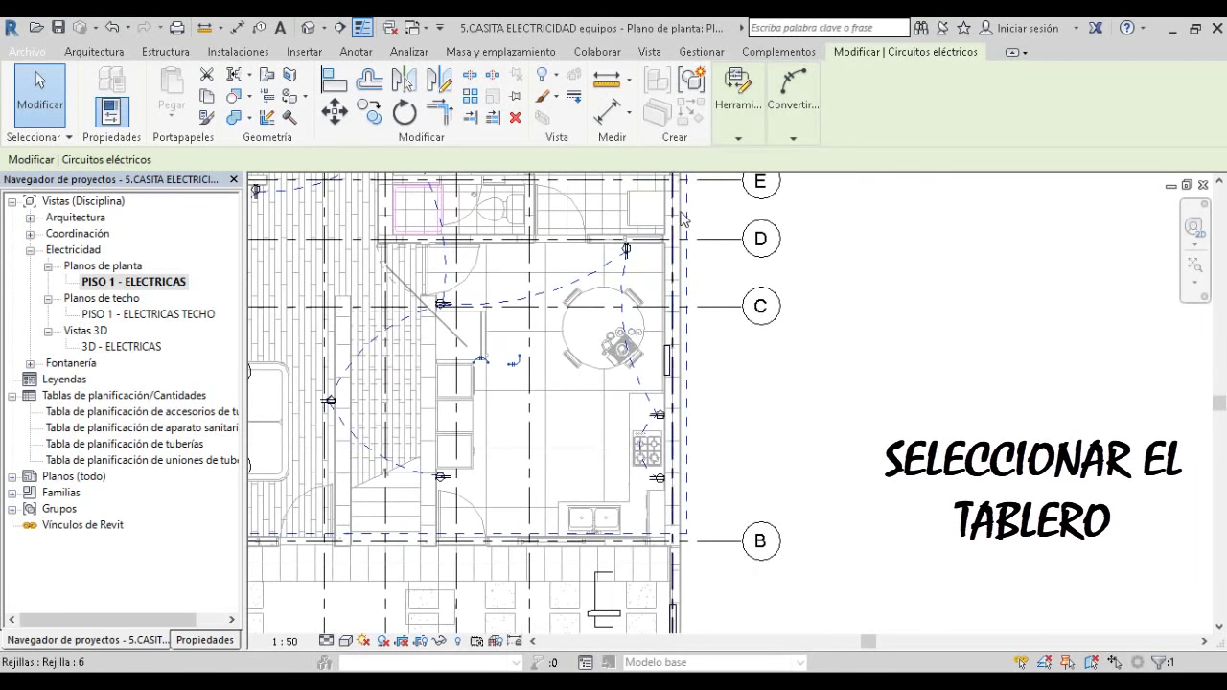
left_click(742, 111)
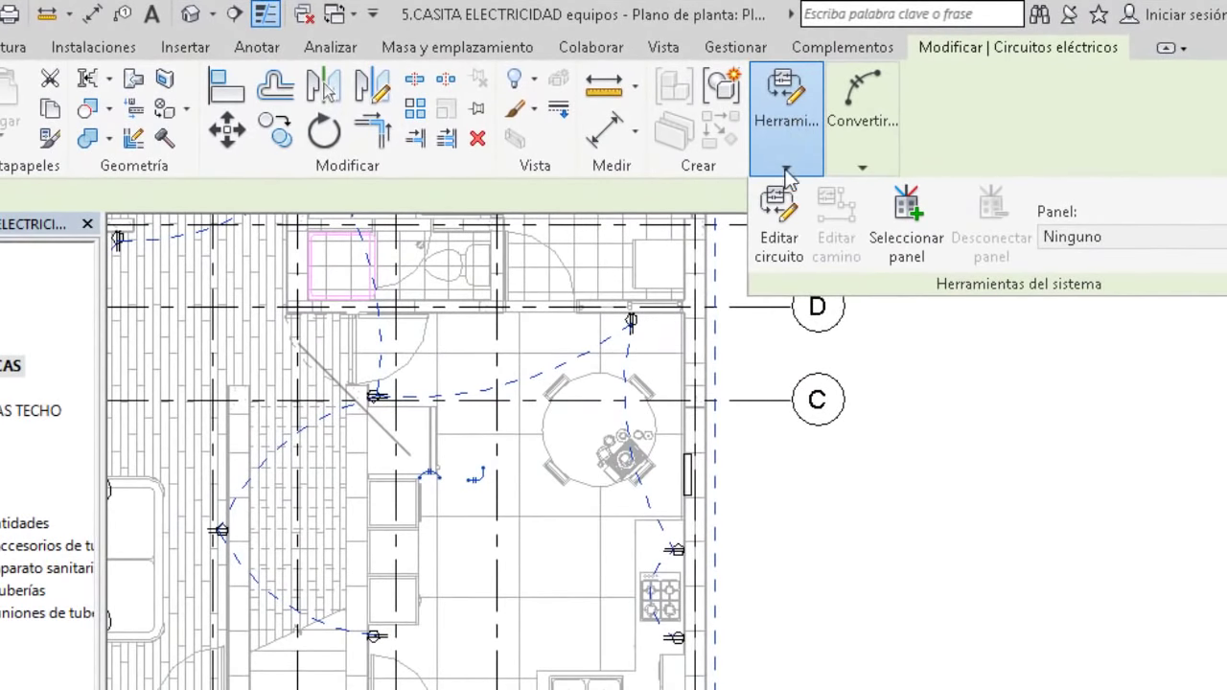
Use Seleccionar panel to assign the receptacle circuit to the kitchen-wall panel near grid C.
left_click(892, 239)
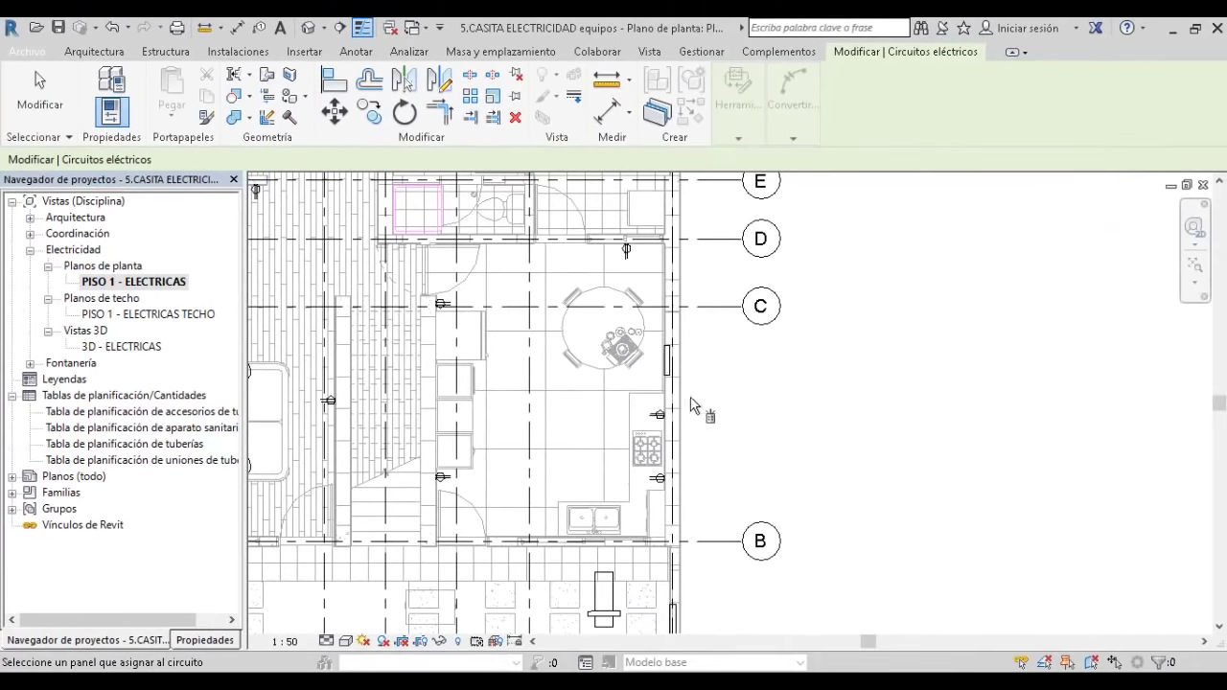
scroll(695, 406, "up", 2)
scroll(691, 390, "up", 2)
scroll(684, 389, "up", 1)
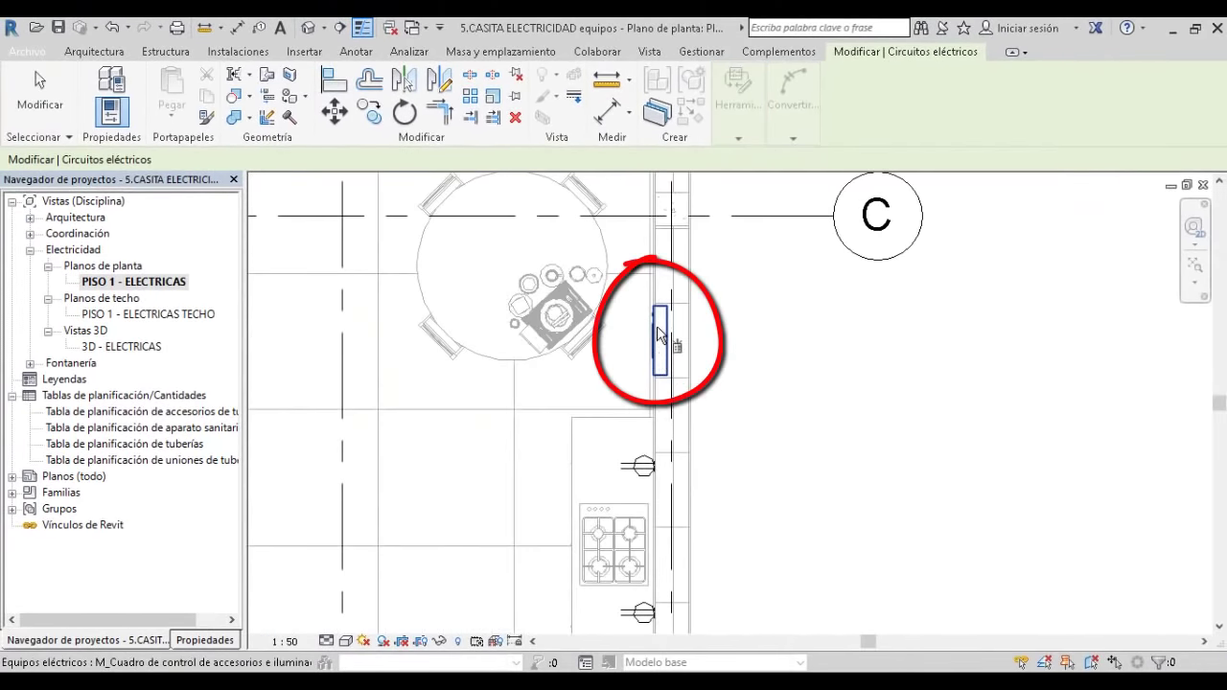
left_click(660, 336)
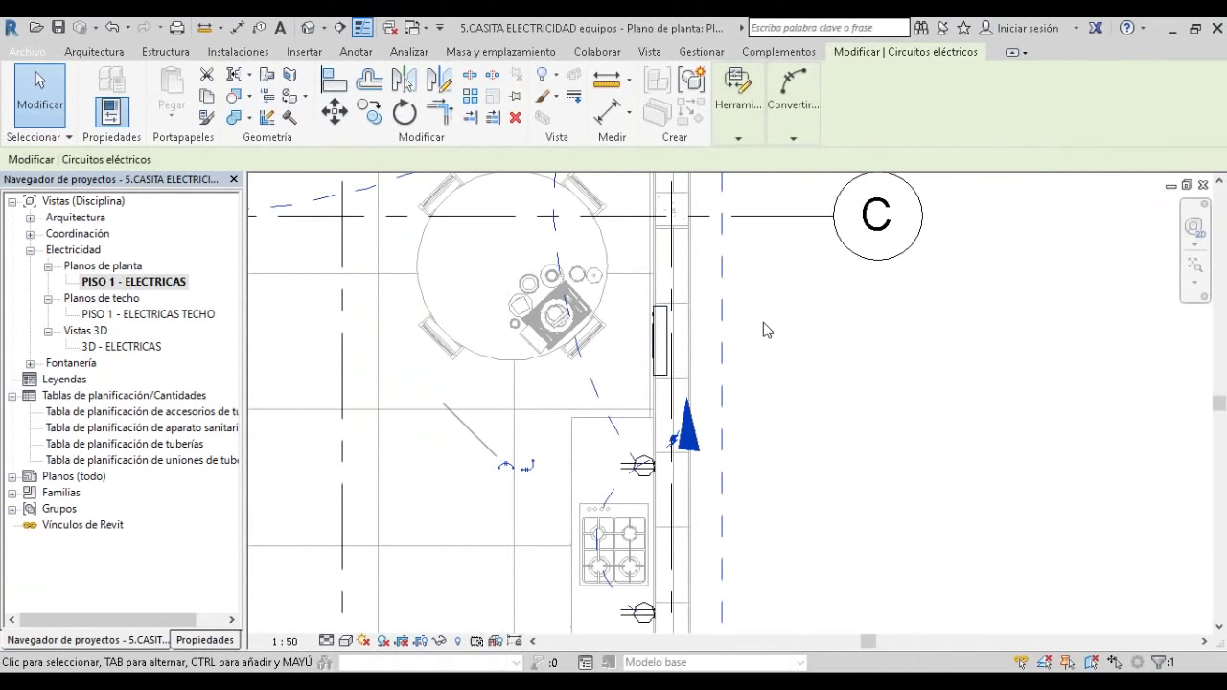
scroll(767, 330, "down", 2)
scroll(764, 364, "down", 1)
scroll(758, 403, "down", 1)
middle_click_drag(754, 426, 757, 444)
mouse_move(665, 325)
middle_mouse_down()
mouse_move(698, 342)
mouse_move(559, 256)
middle_mouse_up()
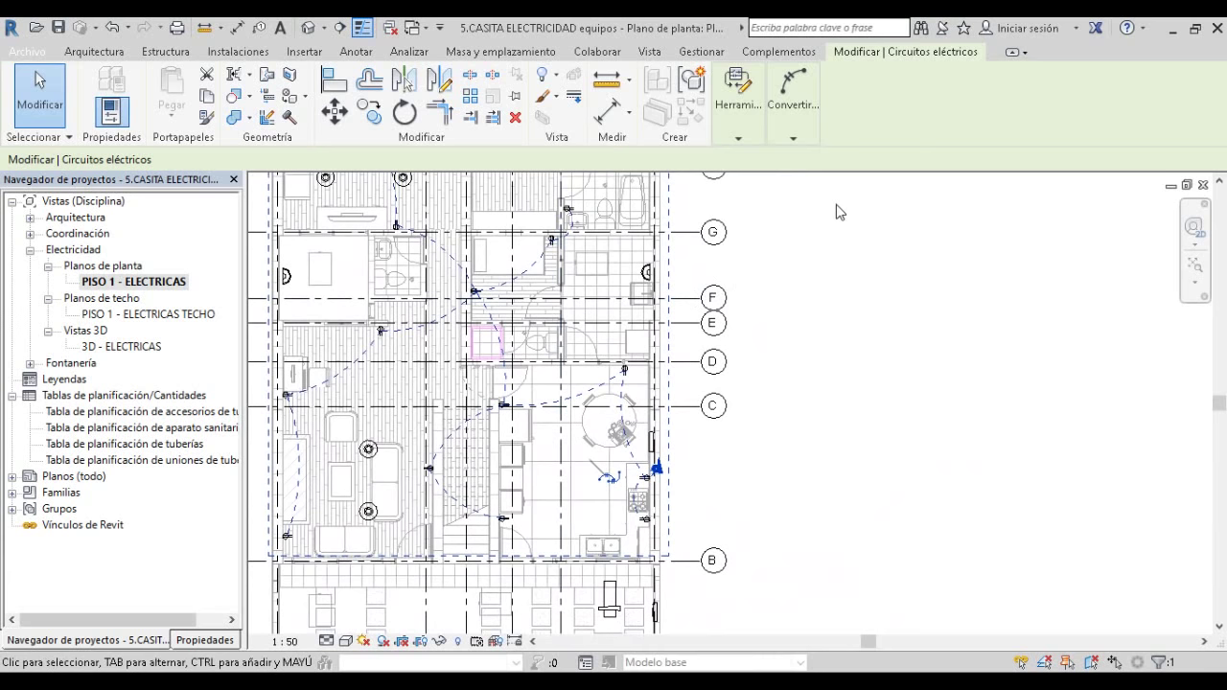
left_click(793, 138)
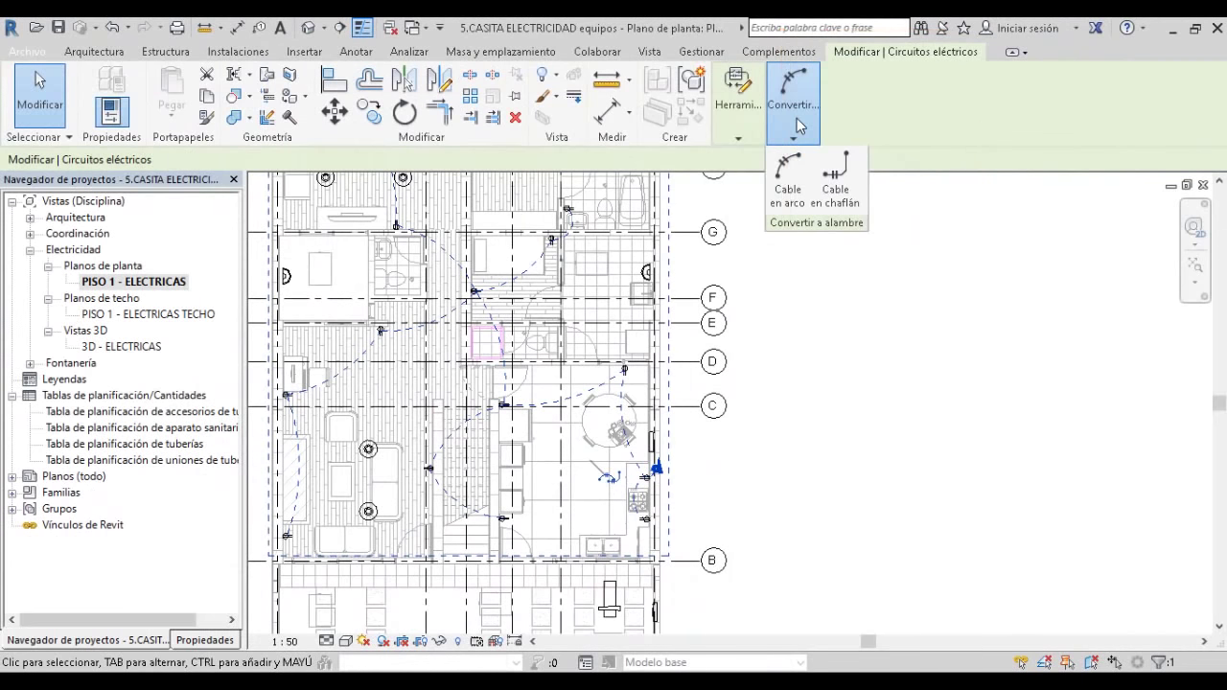
Convert the circuits' temporary wiring into Cable en arco arc wiring.
left_click(838, 204)
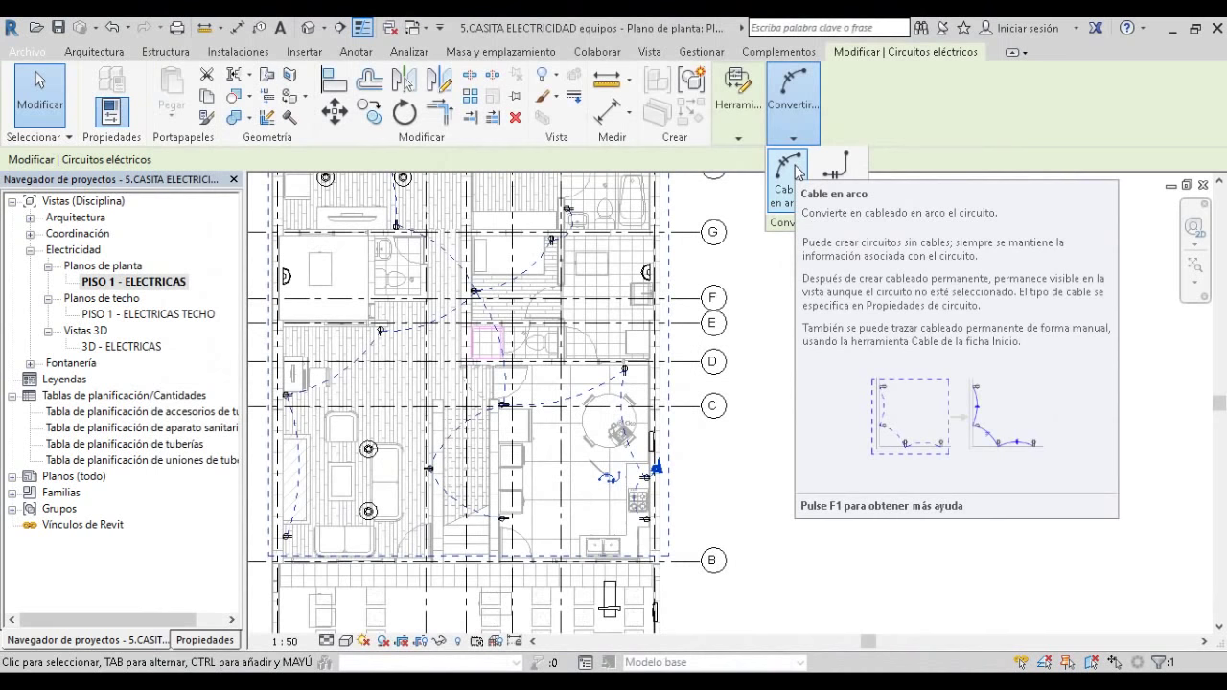
left_click(795, 165)
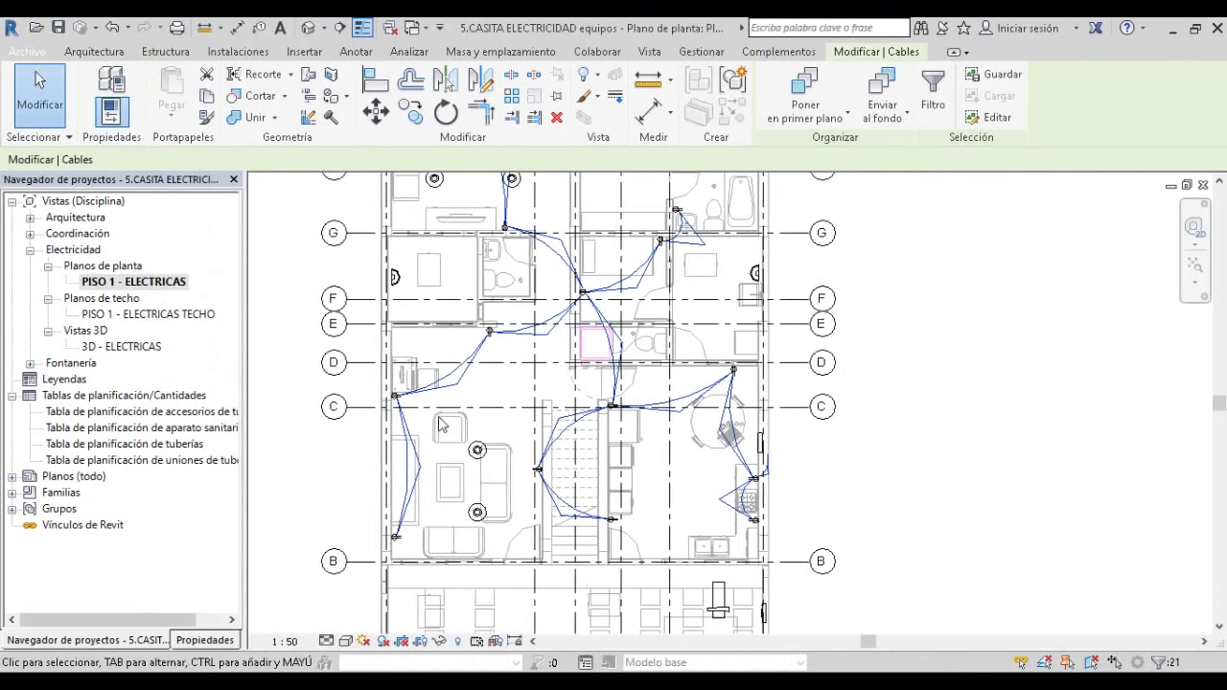
Drag the kitchen-wall arc cable's end vertex to a new point to reshape it.
scroll(575, 384, "up", 4)
middle_click_drag(393, 394, 734, 486)
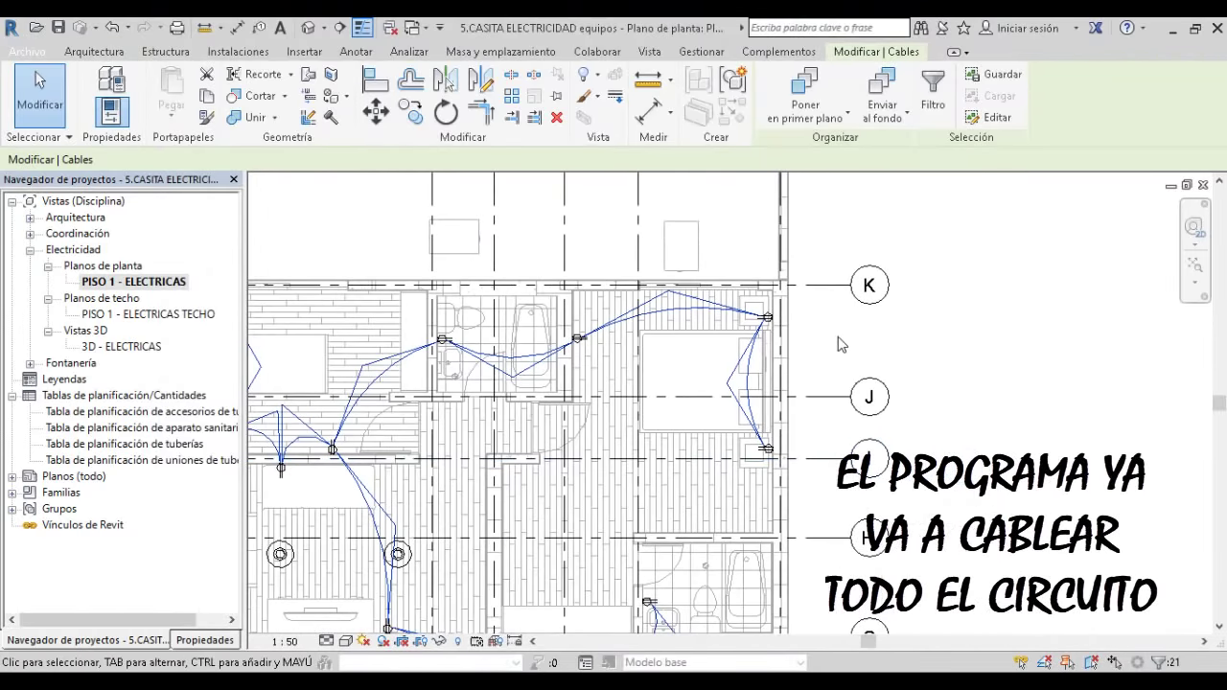
key("Escape")
scroll(822, 296, "up", 5)
left_click(714, 379)
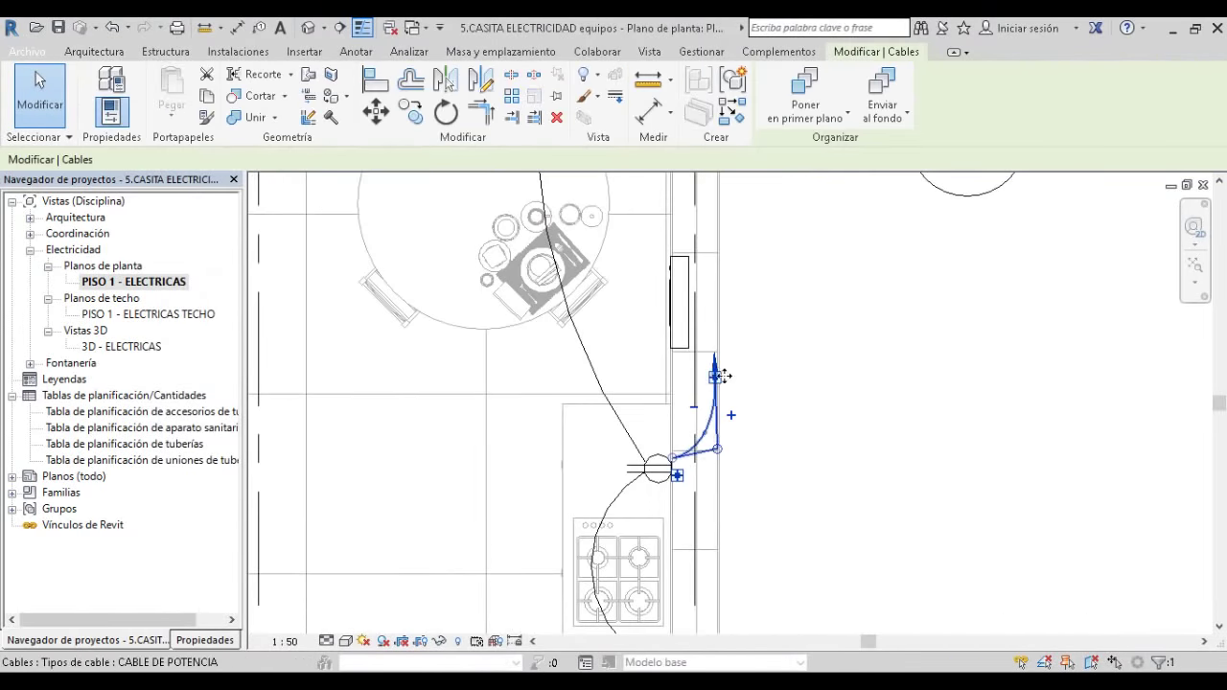
left_click_drag(708, 441, 649, 403)
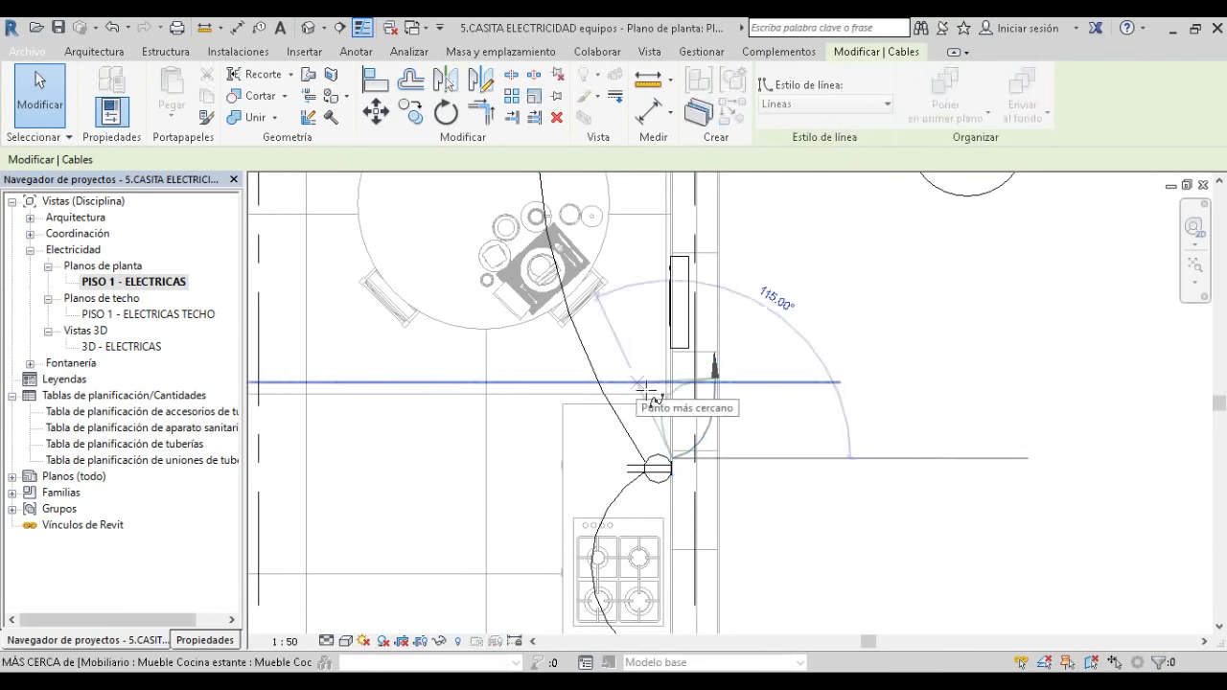
key("Escape")
scroll(753, 288, "down", 3)
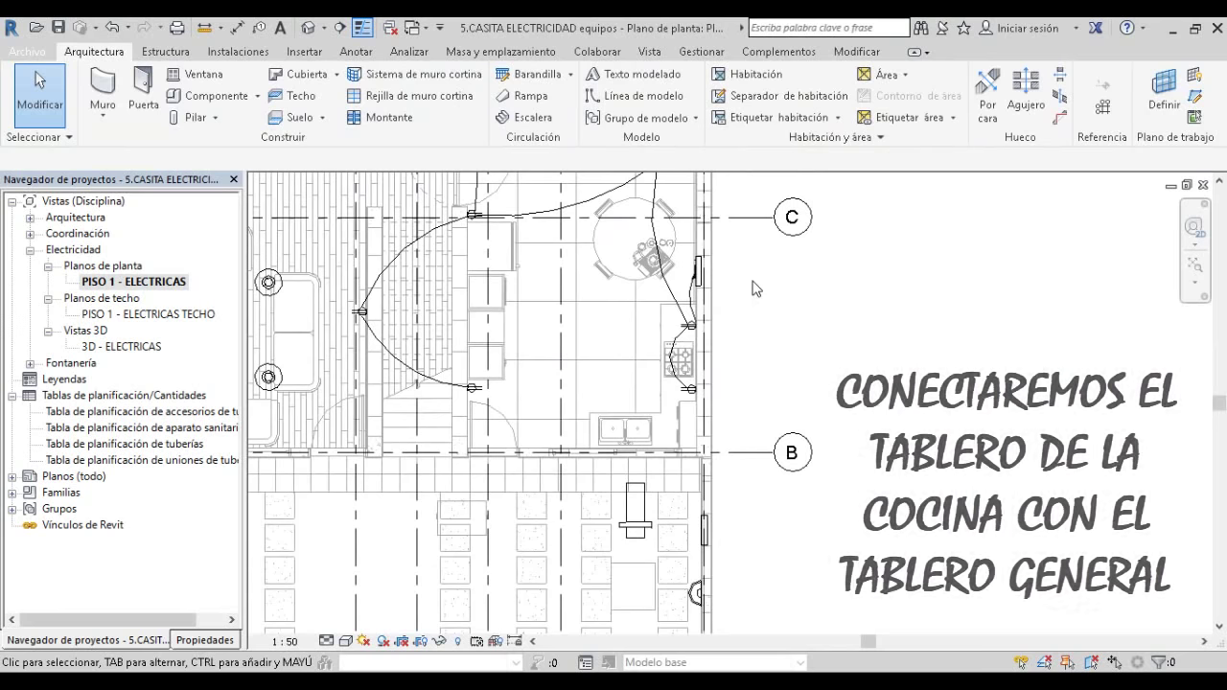
Select the kitchen electrical panel and create a Potencia power circuit for it.
scroll(711, 297, "down", 1)
scroll(717, 463, "up", 2)
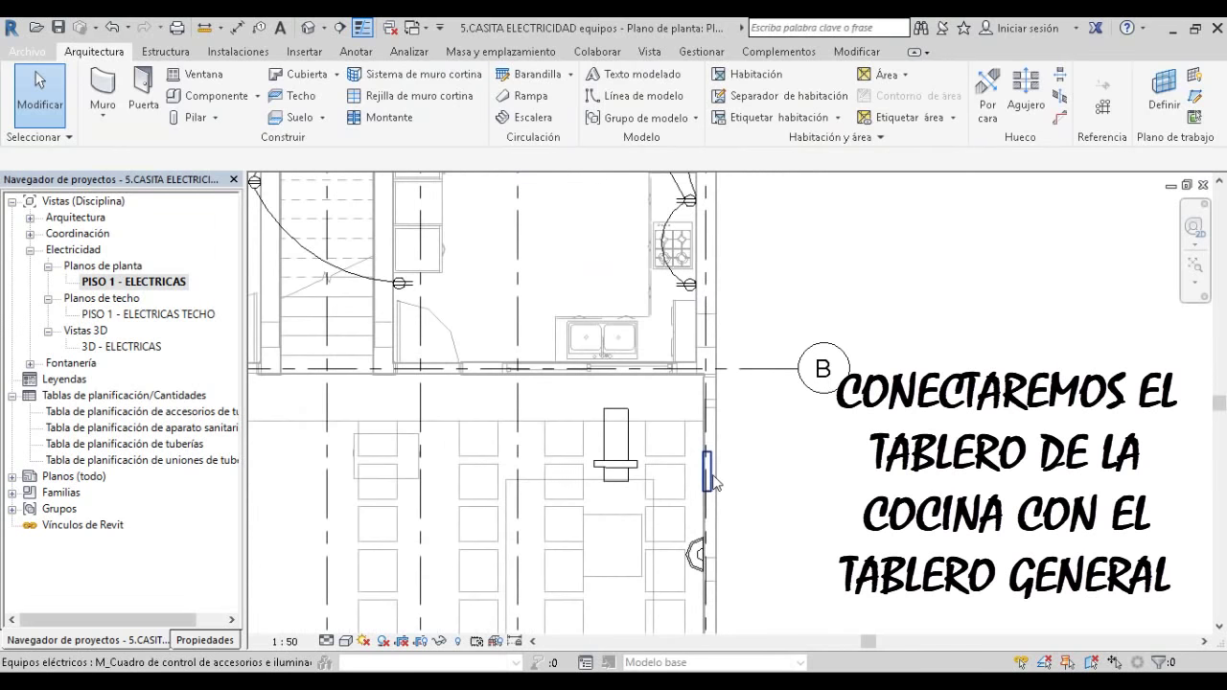
scroll(721, 470, "down", 1)
middle_click_drag(781, 252, 757, 287)
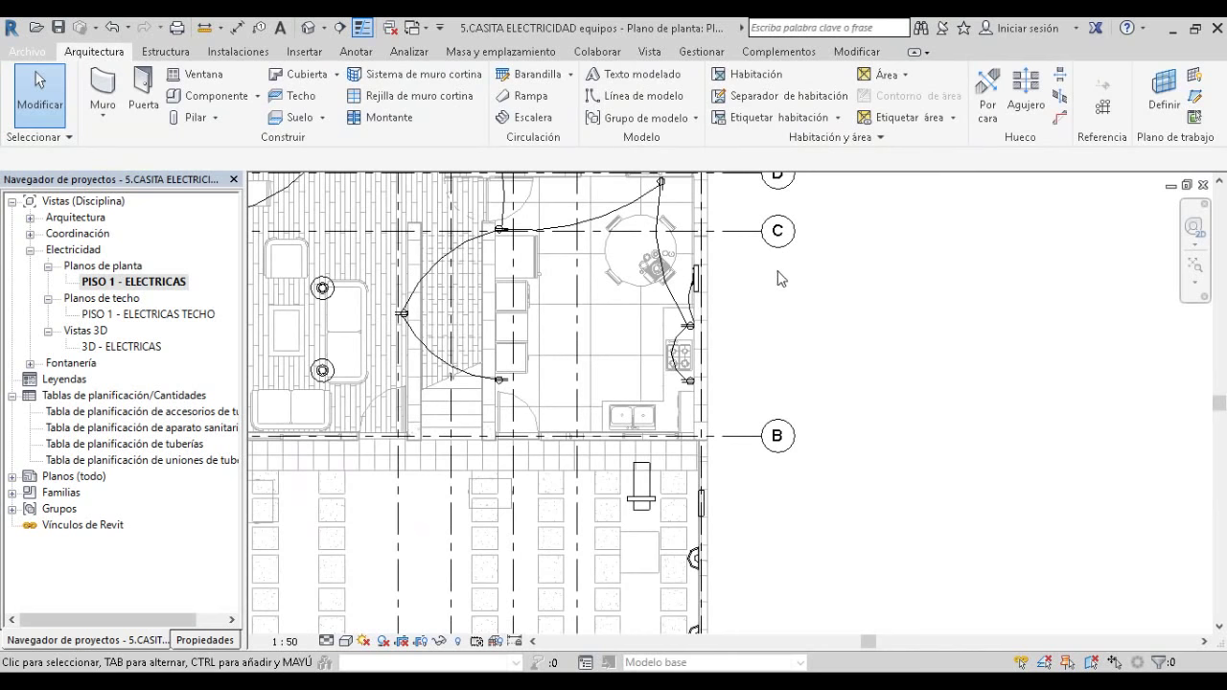
scroll(767, 278, "up", 1)
scroll(710, 274, "up", 3)
scroll(681, 264, "up", 1)
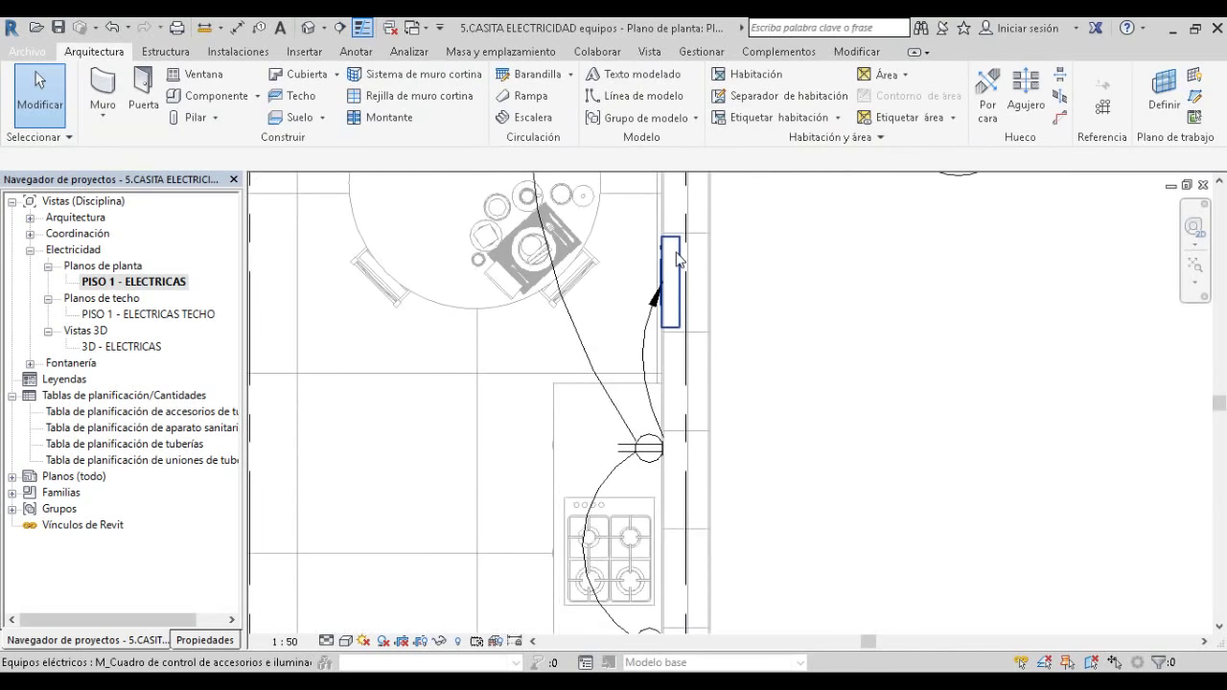
left_click(677, 259)
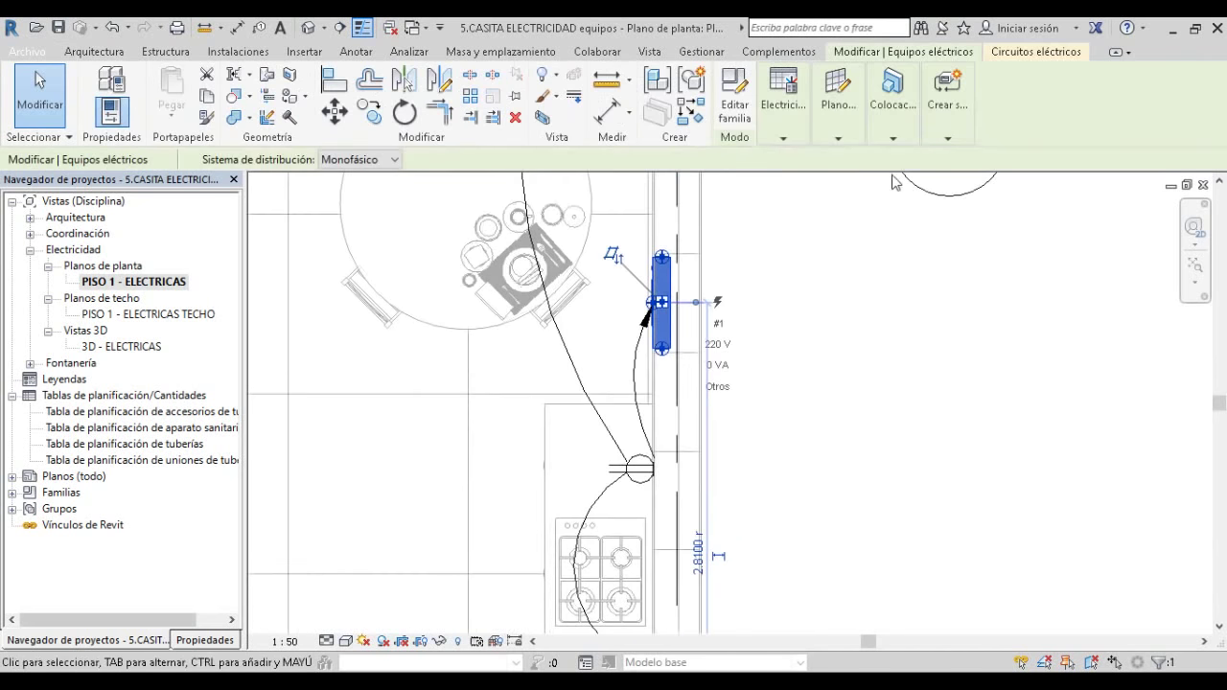
left_click(948, 138)
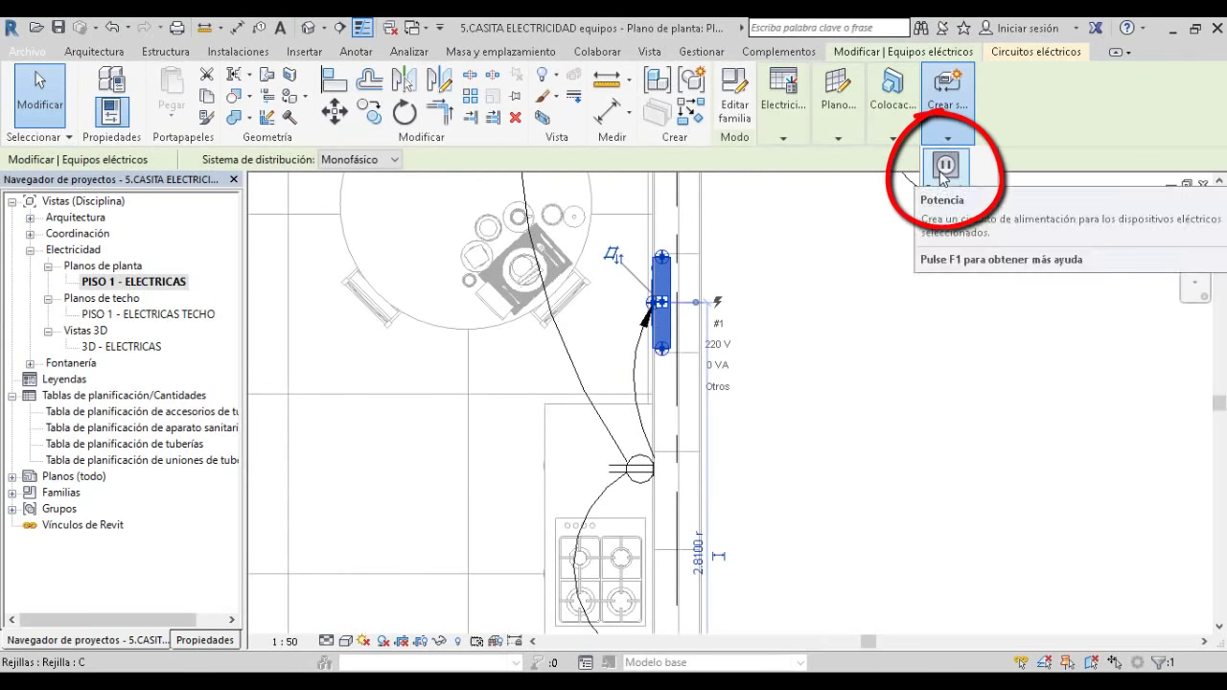
left_click(945, 169)
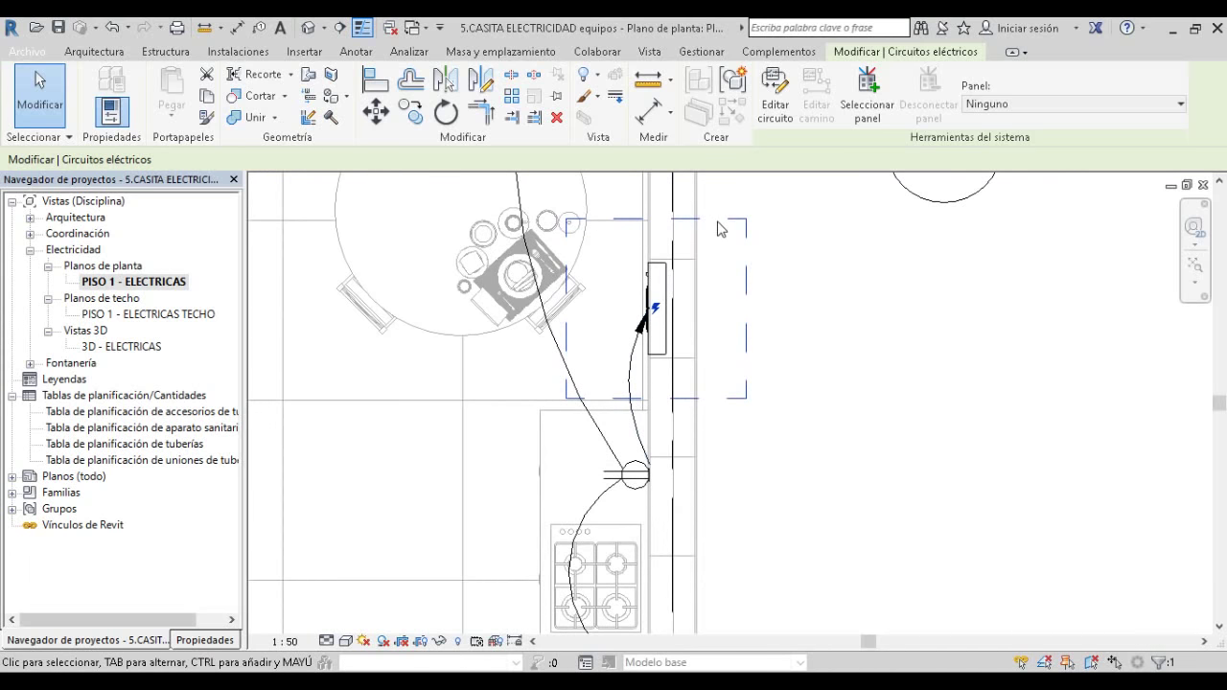
Assign the general panel as the feeding panel of the new circuit.
scroll(721, 229, "down", 3)
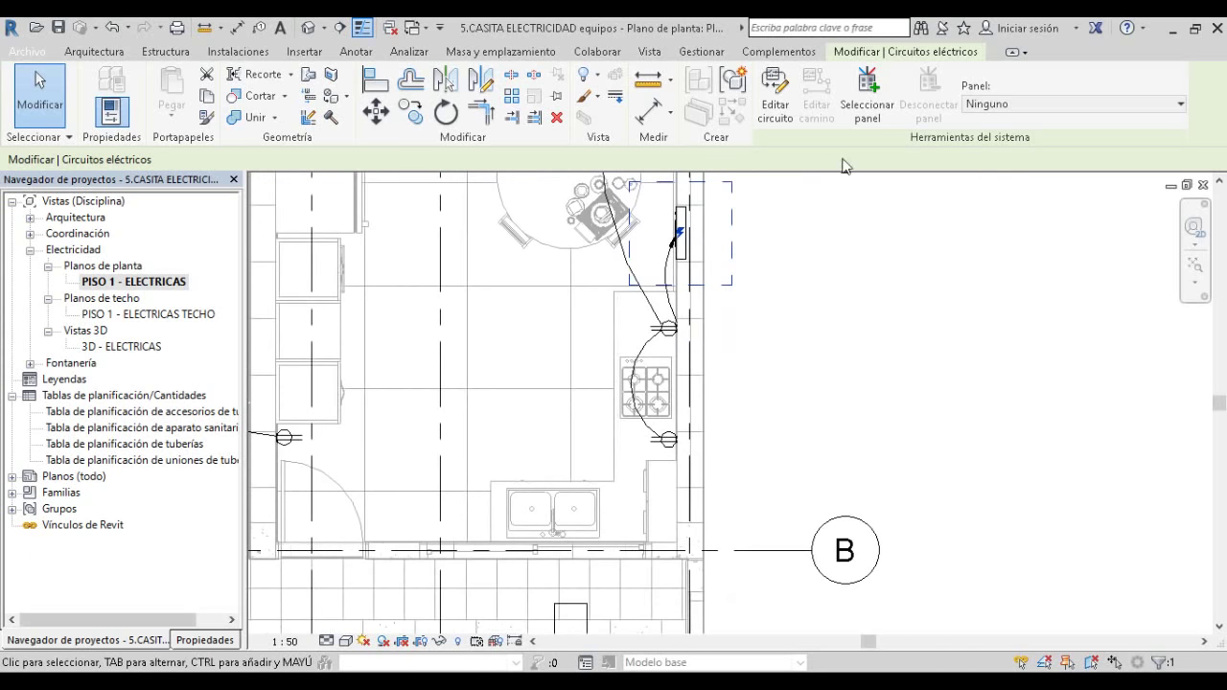
left_click(873, 129)
scroll(853, 255, "down", 2)
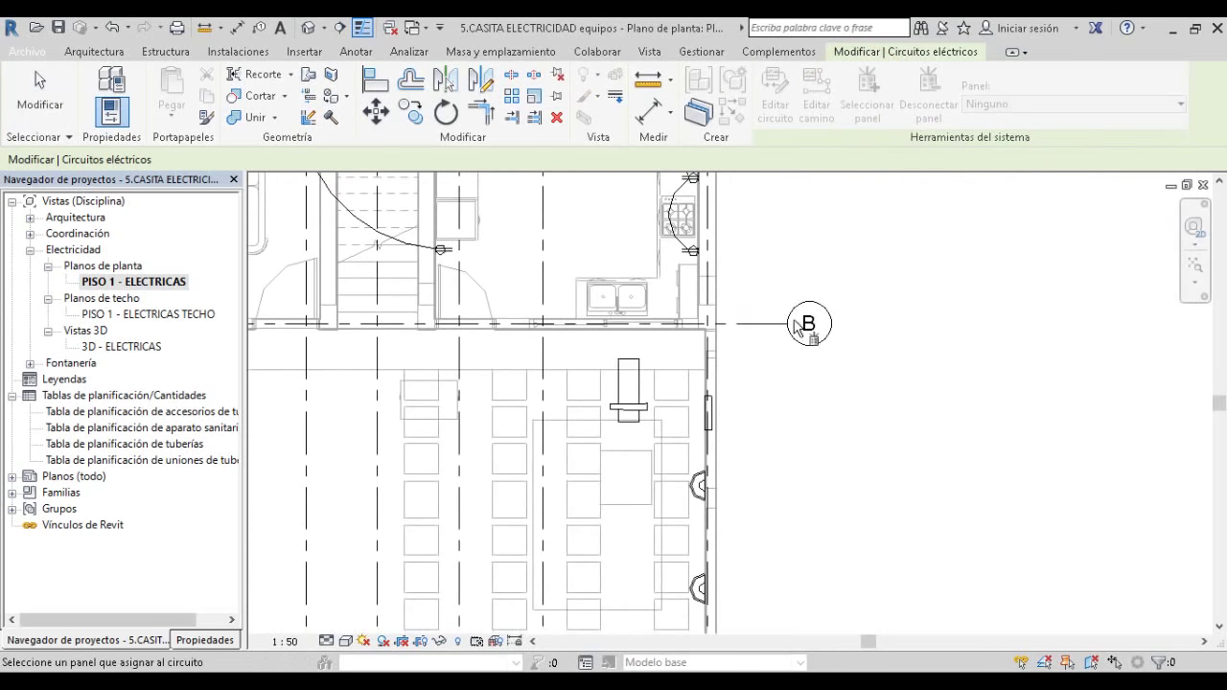
scroll(705, 343, "up", 3)
scroll(704, 345, "up", 2)
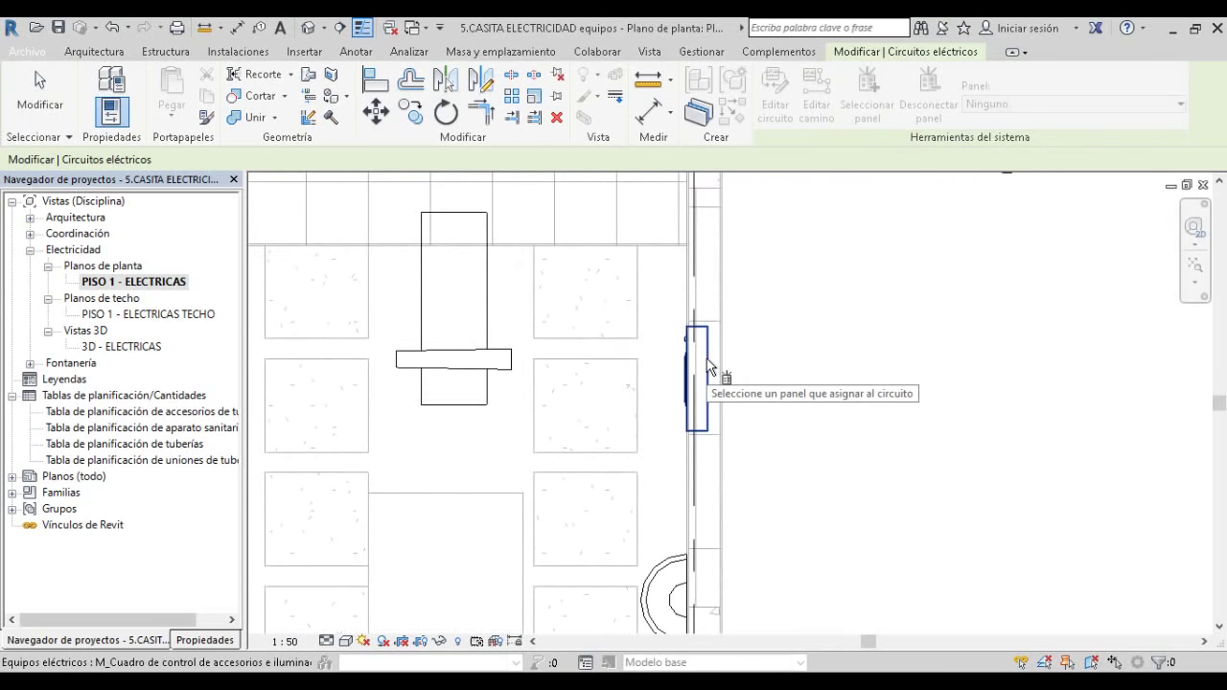
left_click(707, 365)
scroll(707, 357, "down", 4)
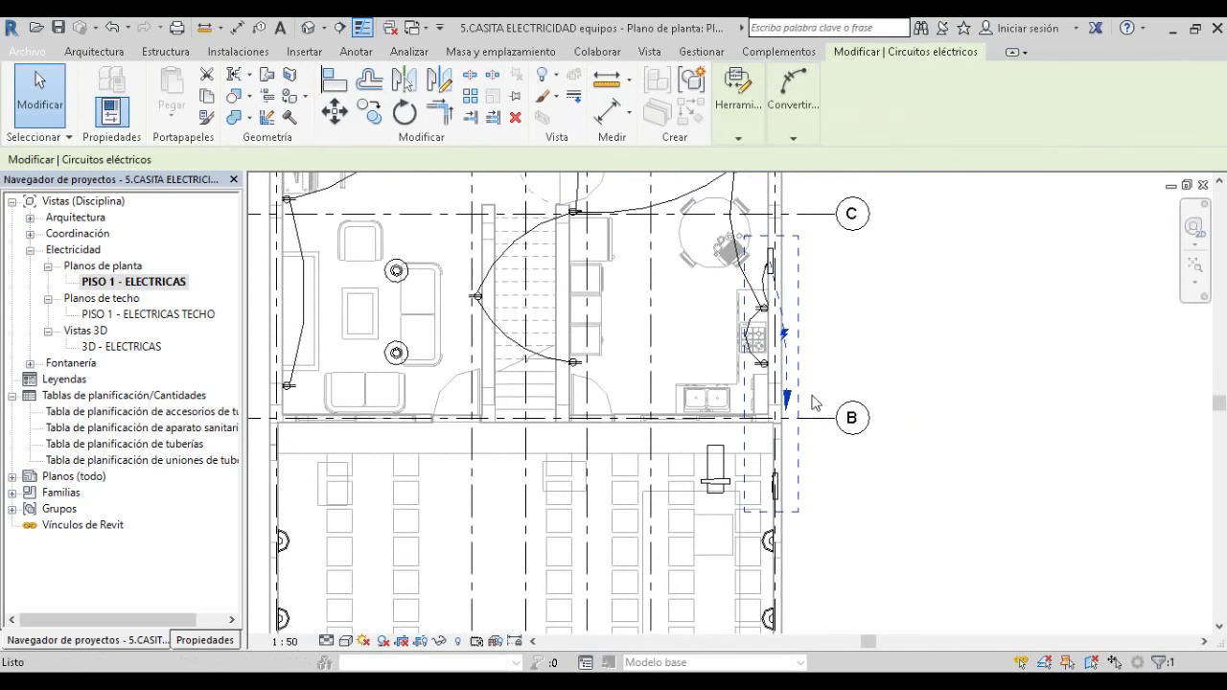
Convert the circuit to an arc cable and drag its end beside the general panel.
left_click(794, 142)
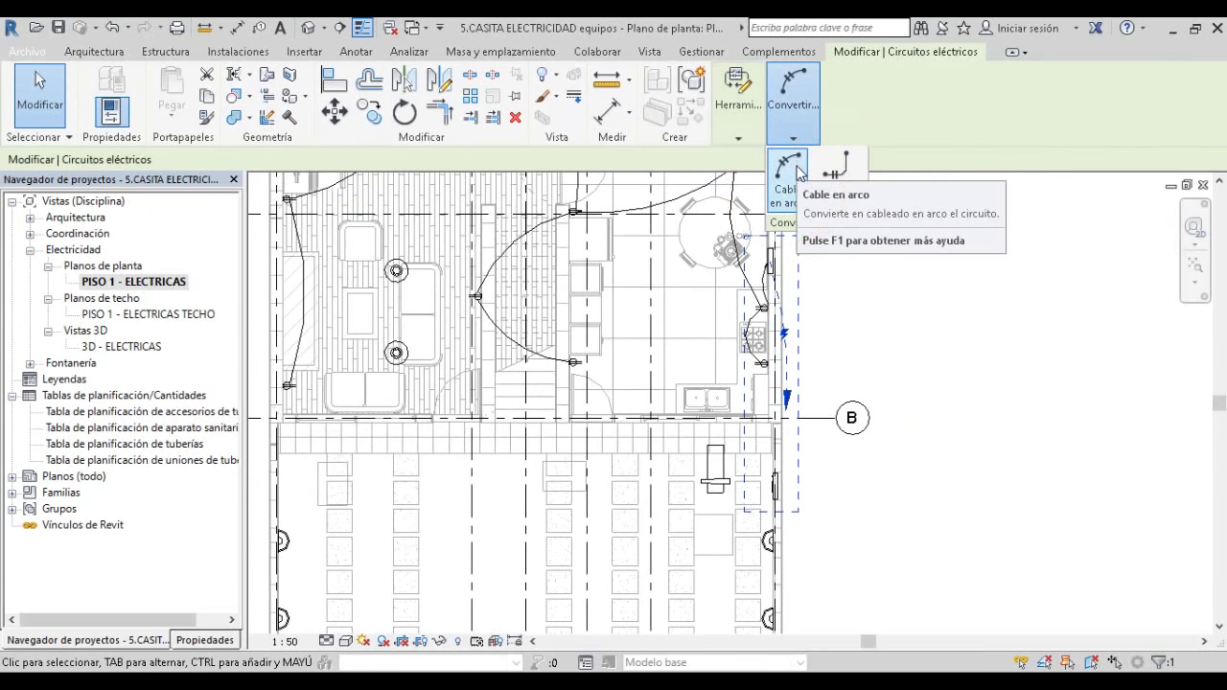
left_click(788, 168)
scroll(789, 412, "up", 3)
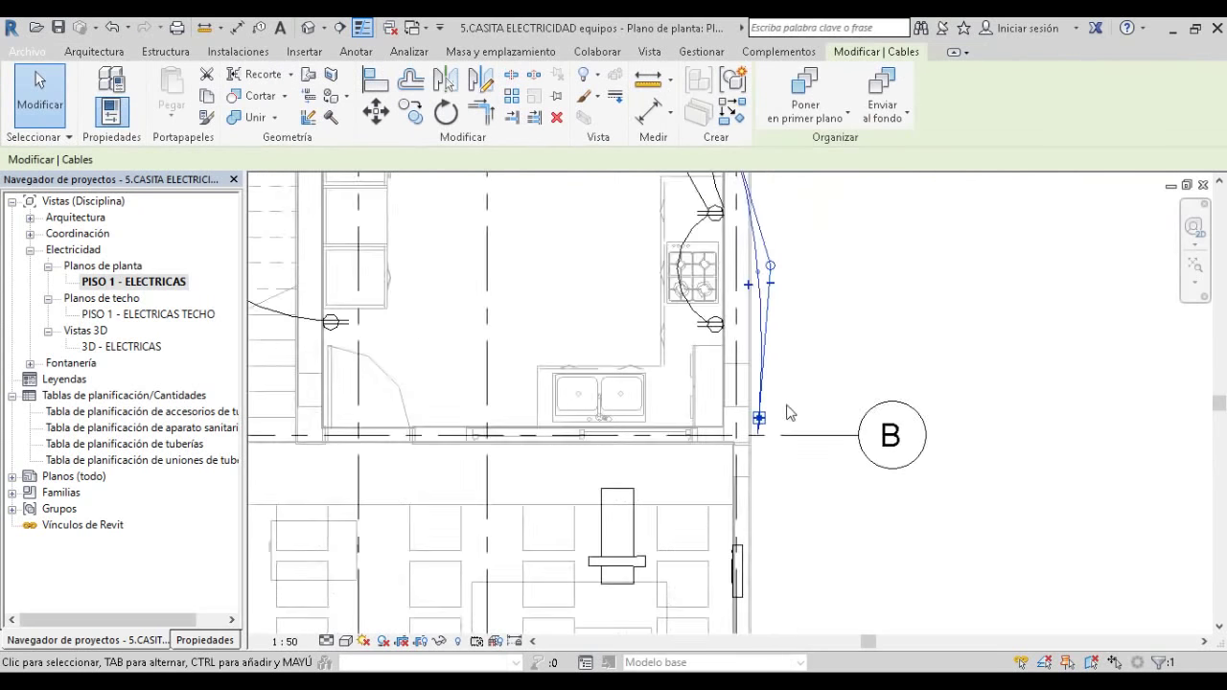
middle_click_drag(788, 413, 788, 319)
left_click_drag(759, 321, 773, 447)
scroll(773, 446, "up", 2)
left_click_drag(758, 493, 755, 431)
left_click(804, 410)
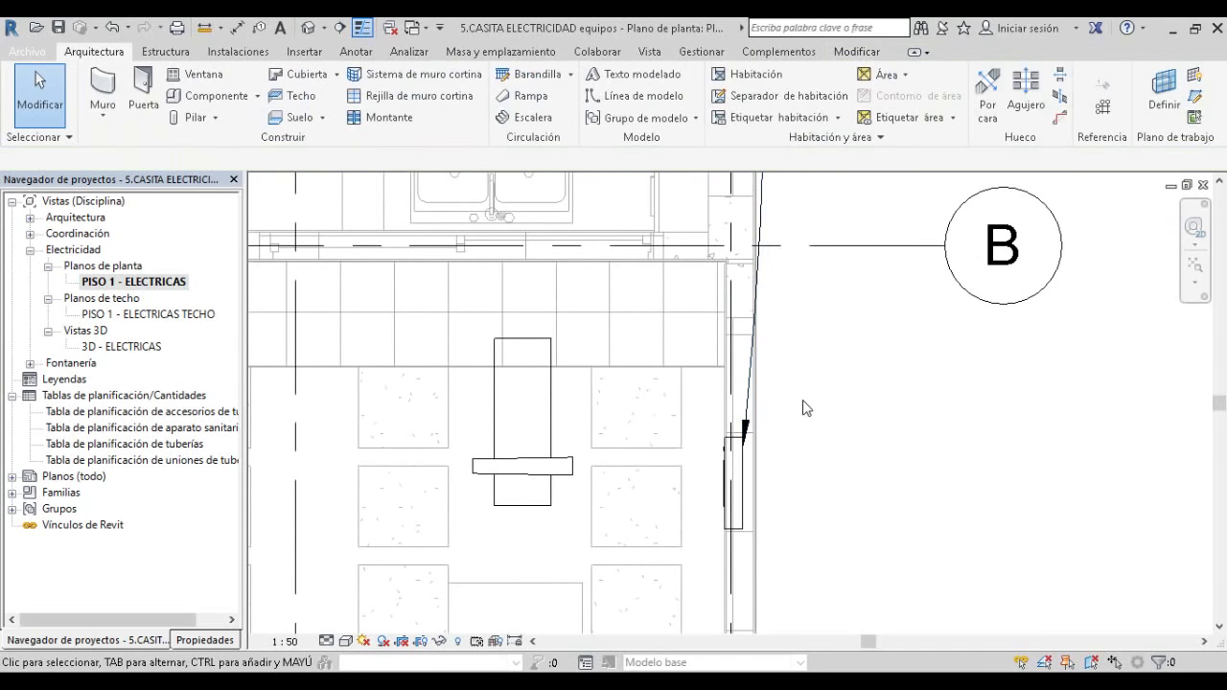
scroll(803, 410, "down", 3)
scroll(811, 365, "down", 2)
scroll(728, 335, "down", 3)
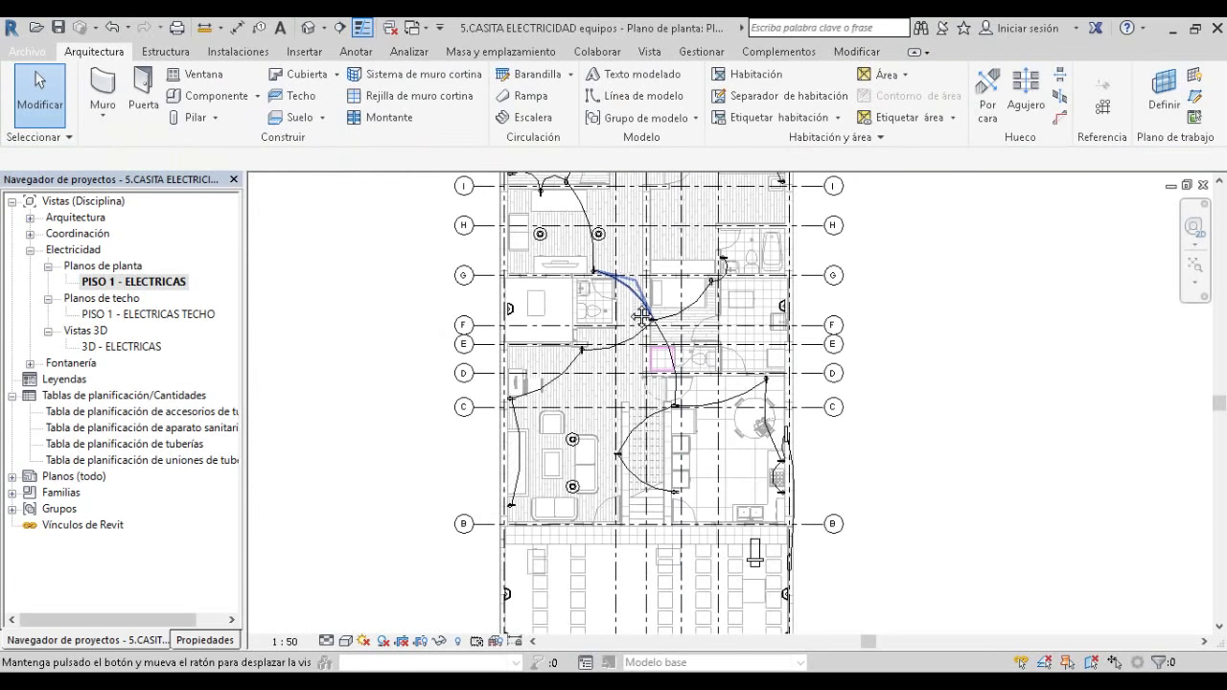
middle_click_drag(642, 316, 642, 451)
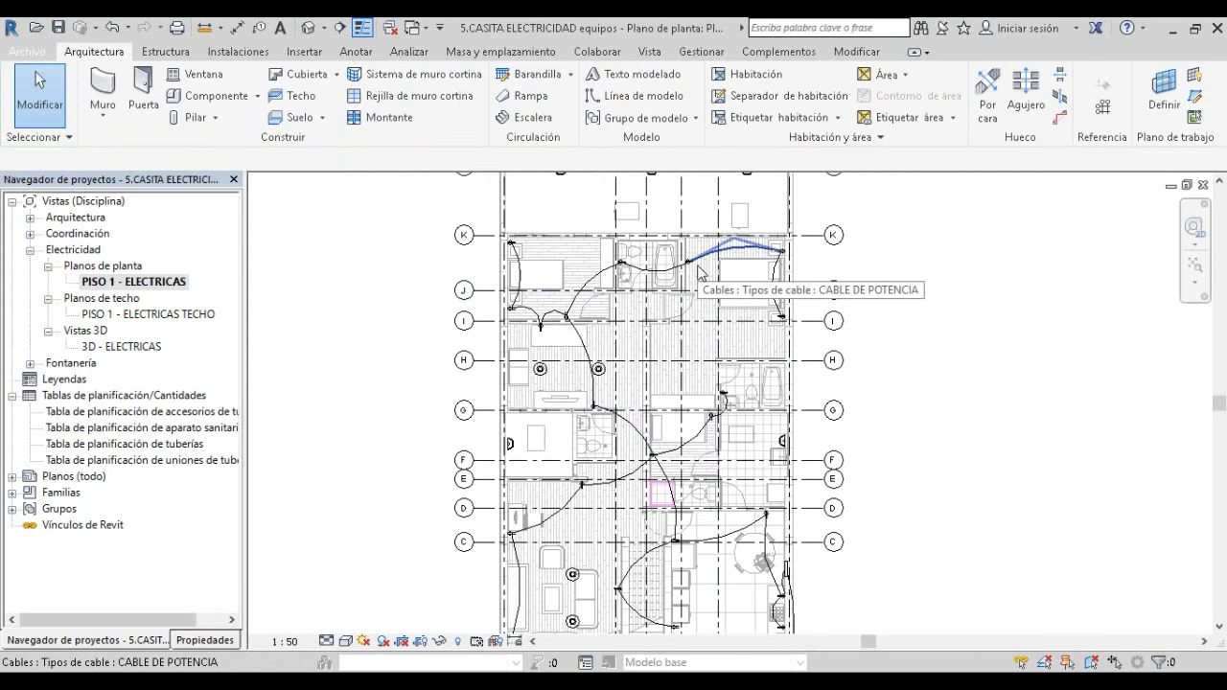
scroll(700, 268, "up", 2)
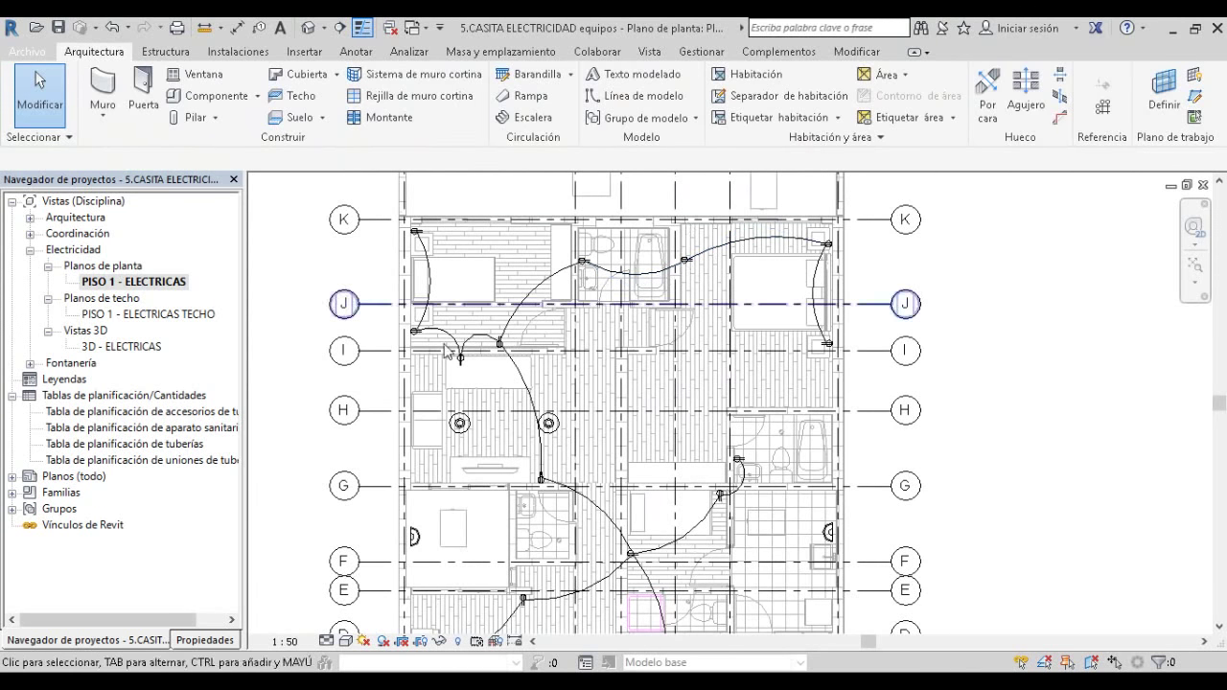
middle_click_drag(446, 351, 423, 63)
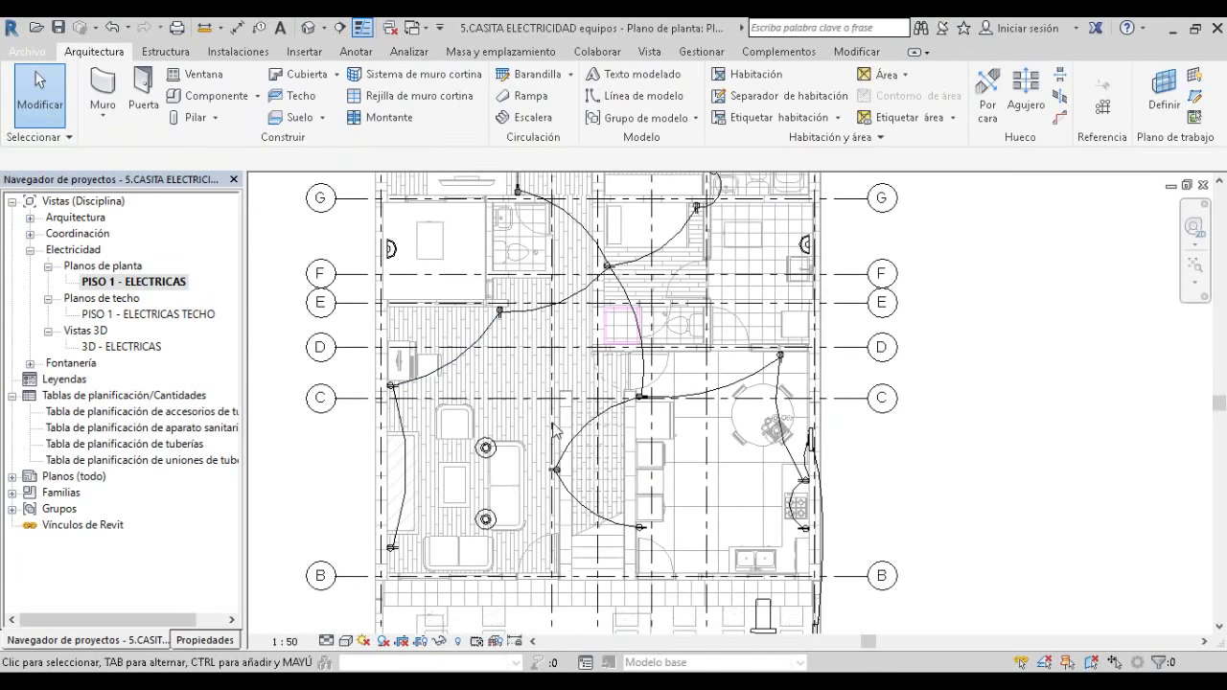
scroll(989, 353, "down", 2)
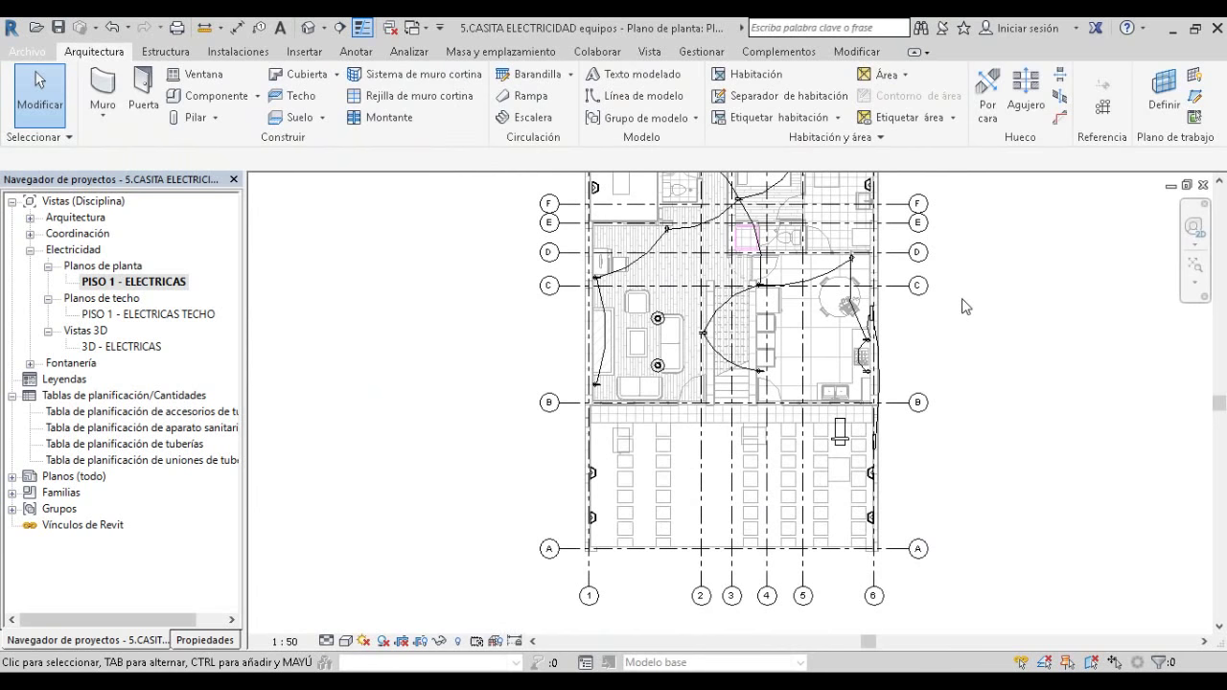
scroll(954, 290, "down", 1)
middle_click_drag(955, 290, 822, 377)
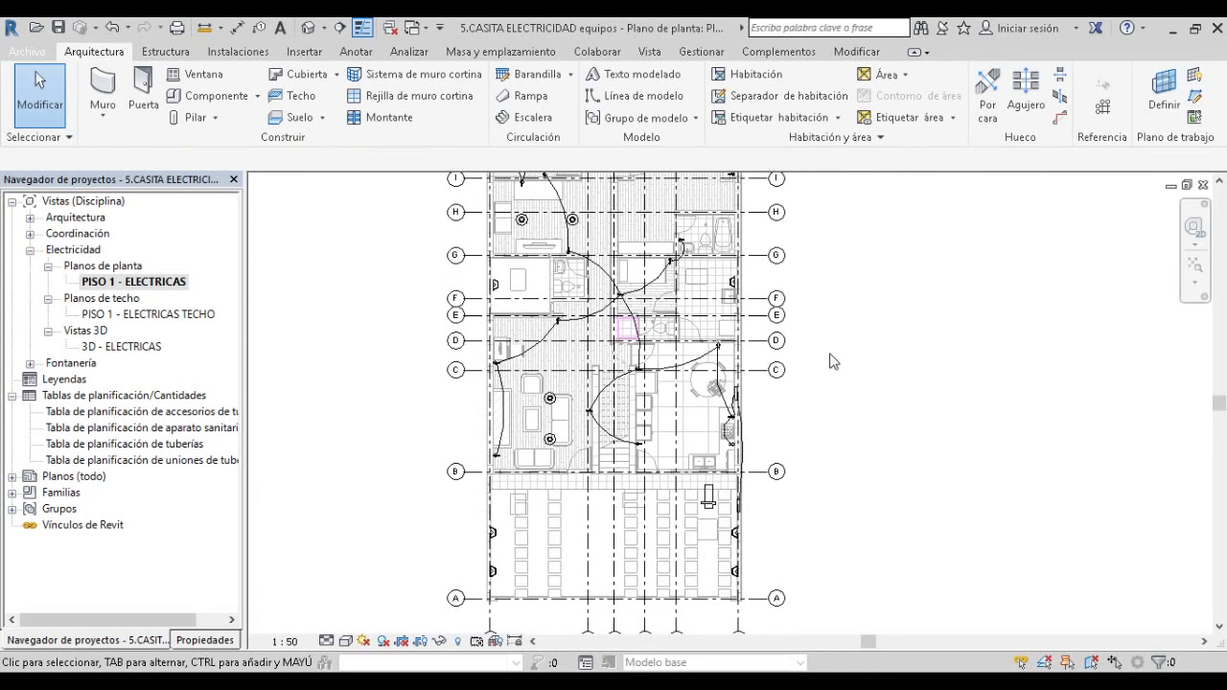
middle_click_drag(834, 361, 781, 428)
scroll(808, 341, "down", 1)
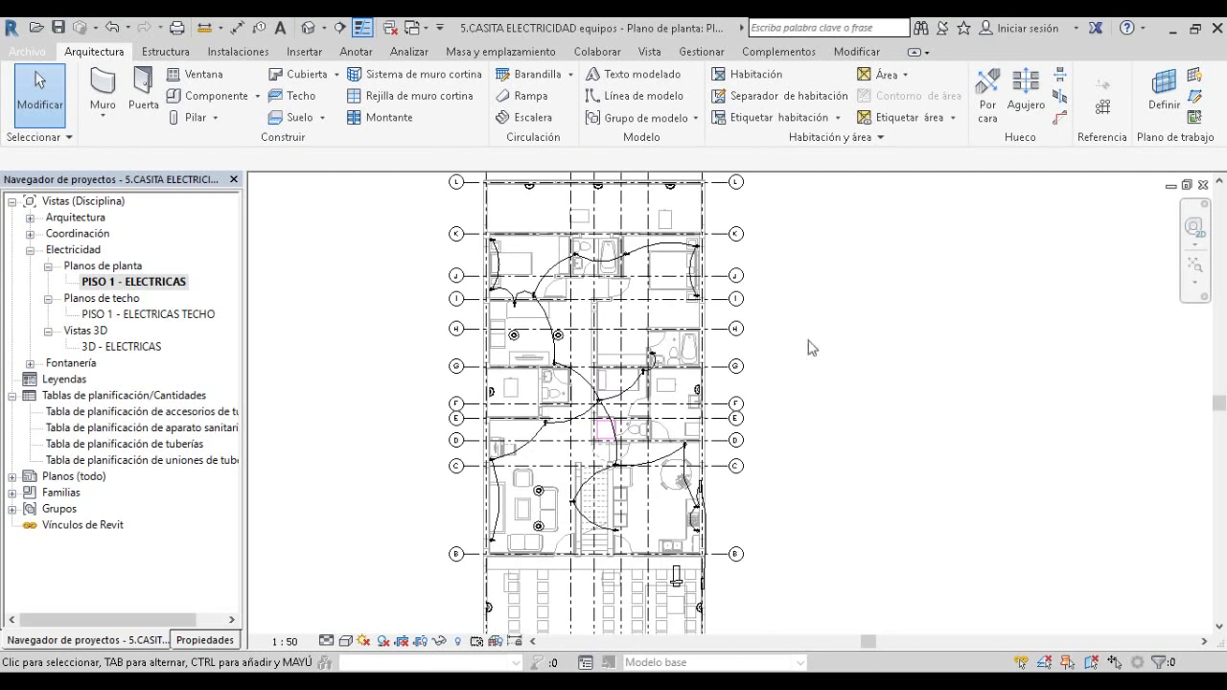
scroll(565, 264, "up", 2)
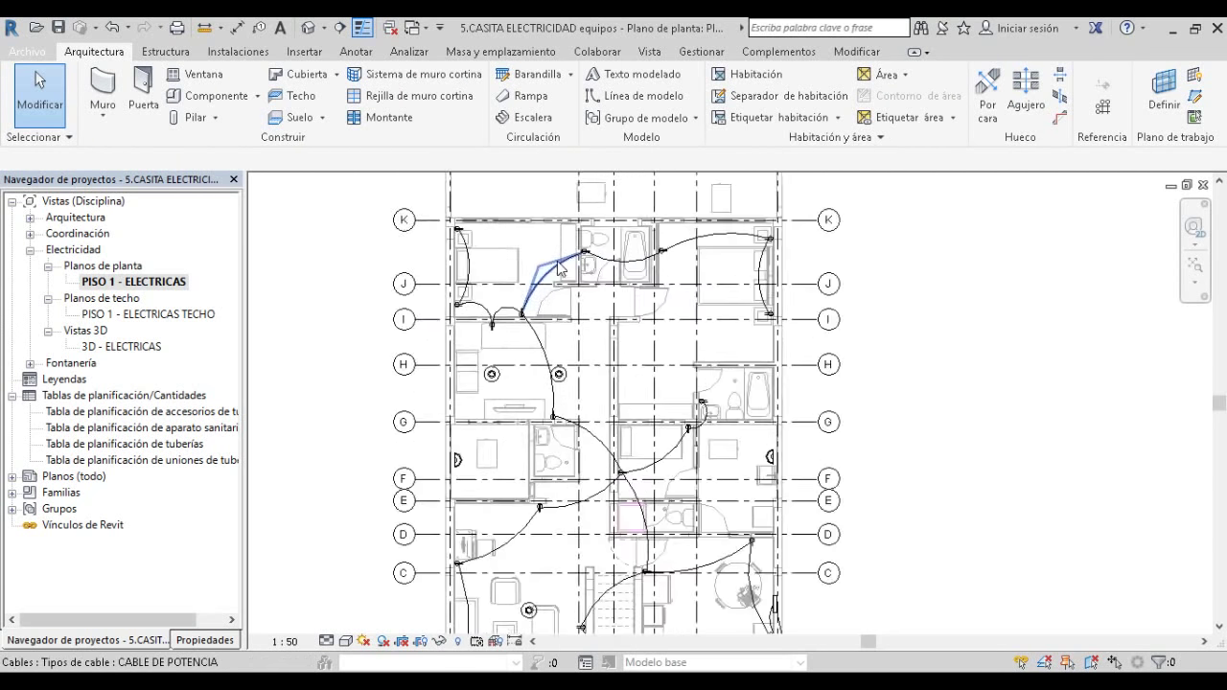
scroll(633, 260, "up", 2)
scroll(748, 250, "up", 2)
middle_click_drag(804, 243, 787, 292)
left_click(671, 309)
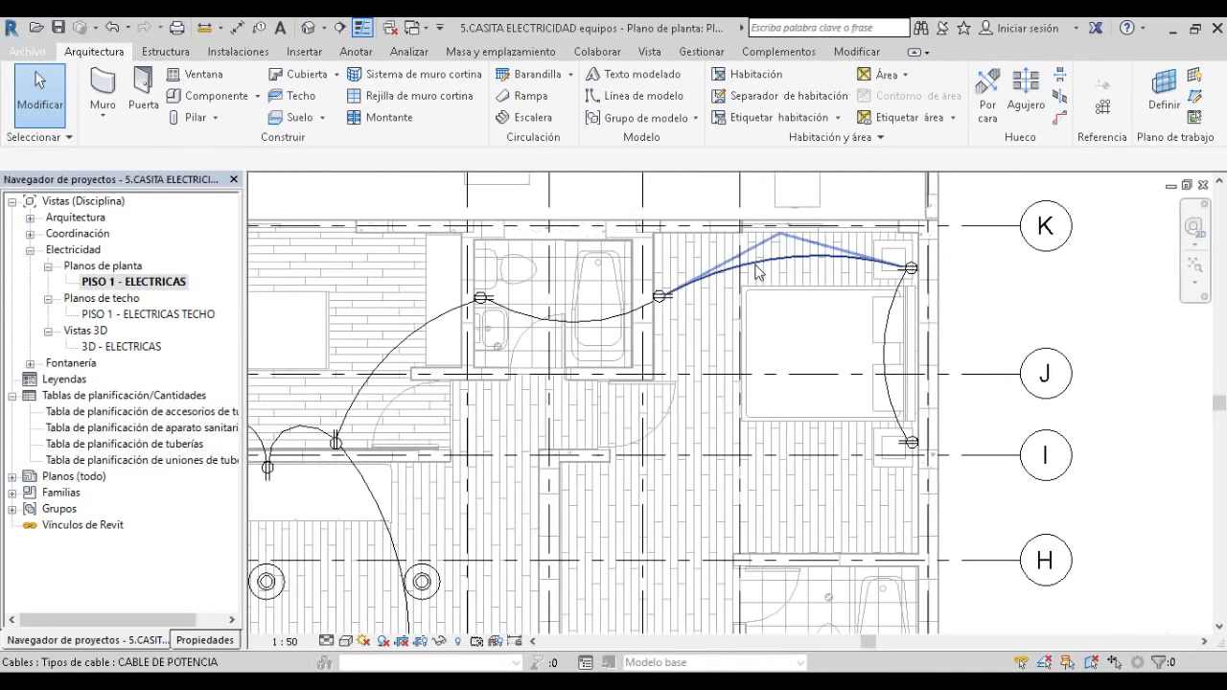
scroll(671, 287, "up", 2)
scroll(575, 343, "down", 1)
scroll(614, 343, "down", 1)
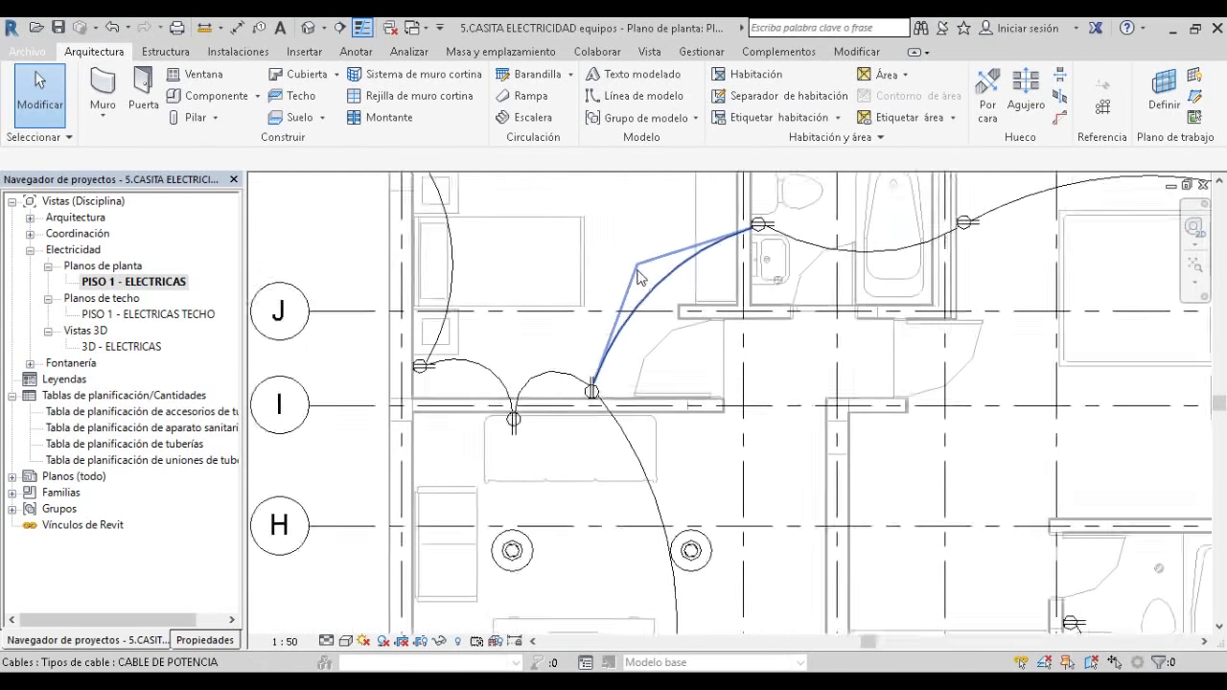
scroll(652, 343, "down", 2)
scroll(685, 344, "down", 1)
scroll(704, 343, "down", 1)
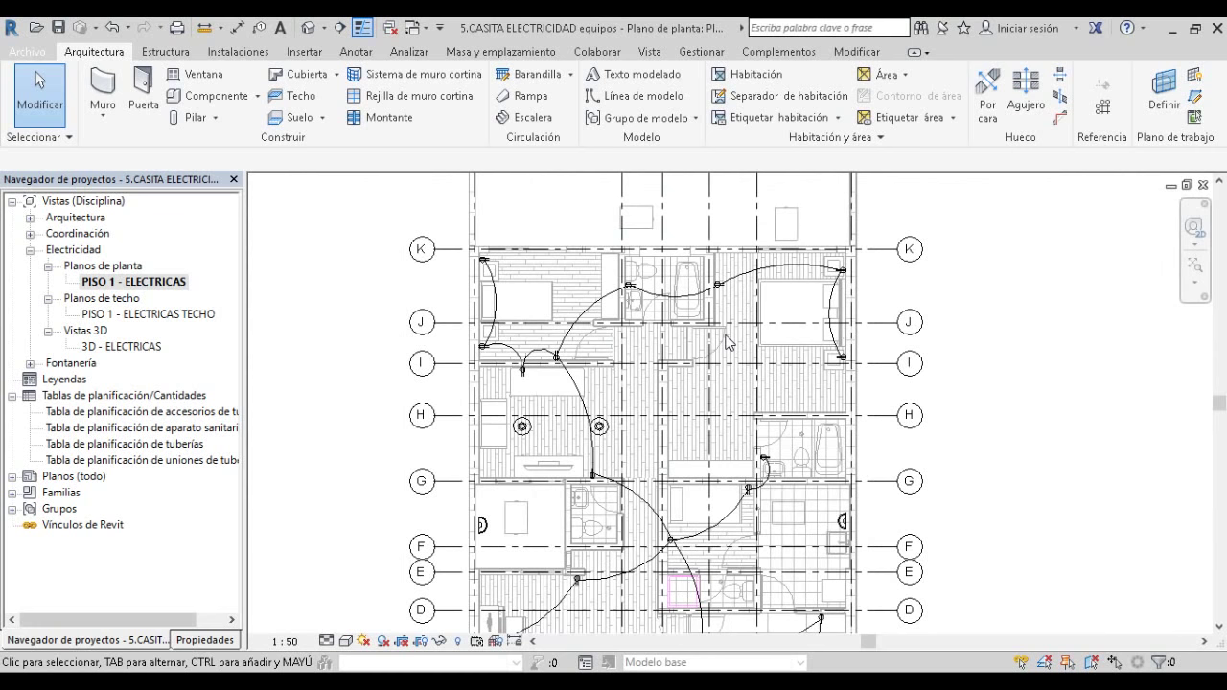
scroll(636, 285, "up", 2)
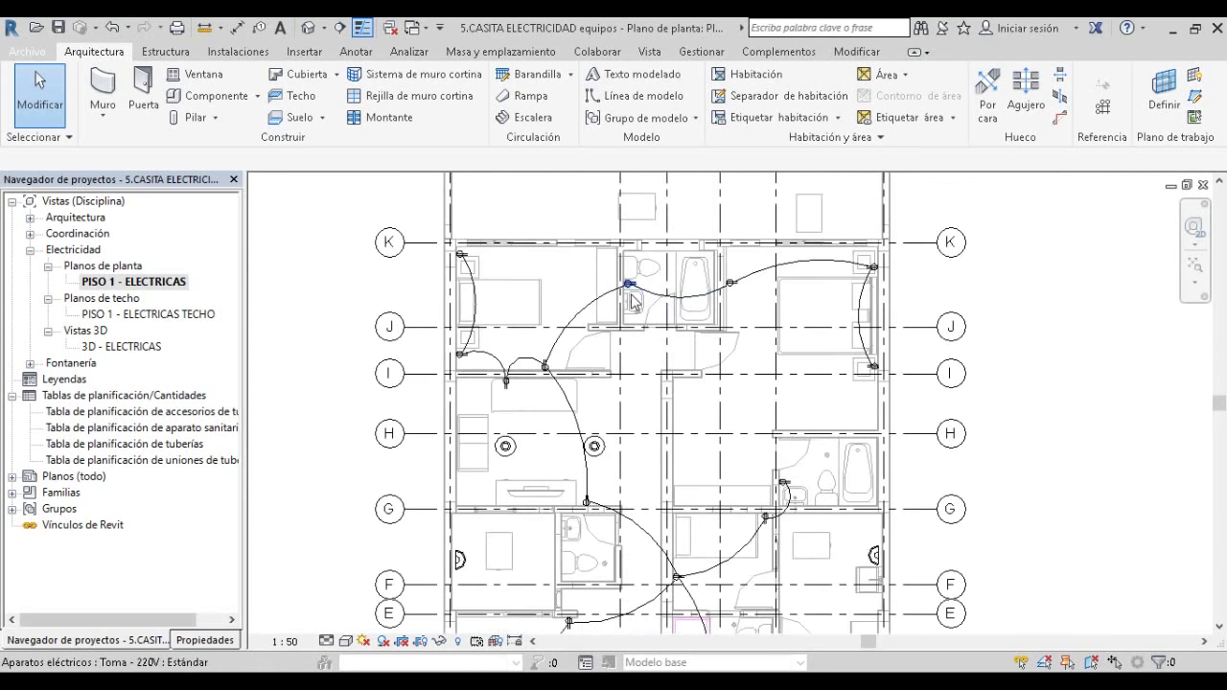
scroll(544, 319, "up", 2)
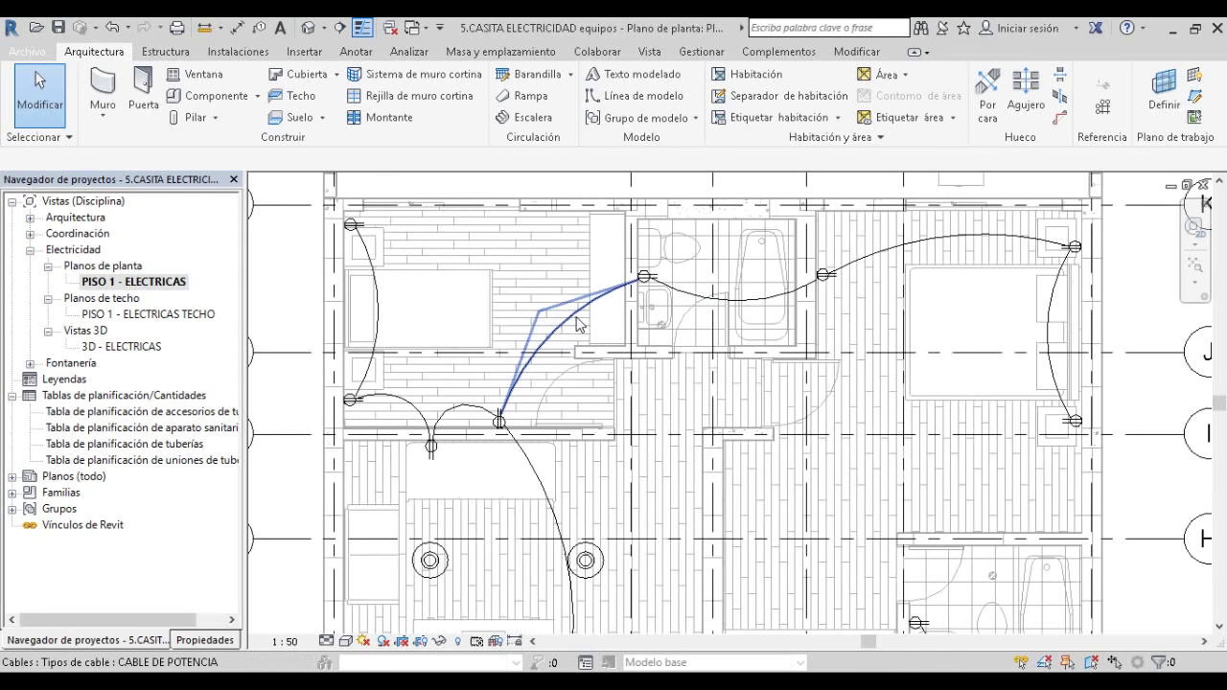
scroll(576, 316, "up", 1)
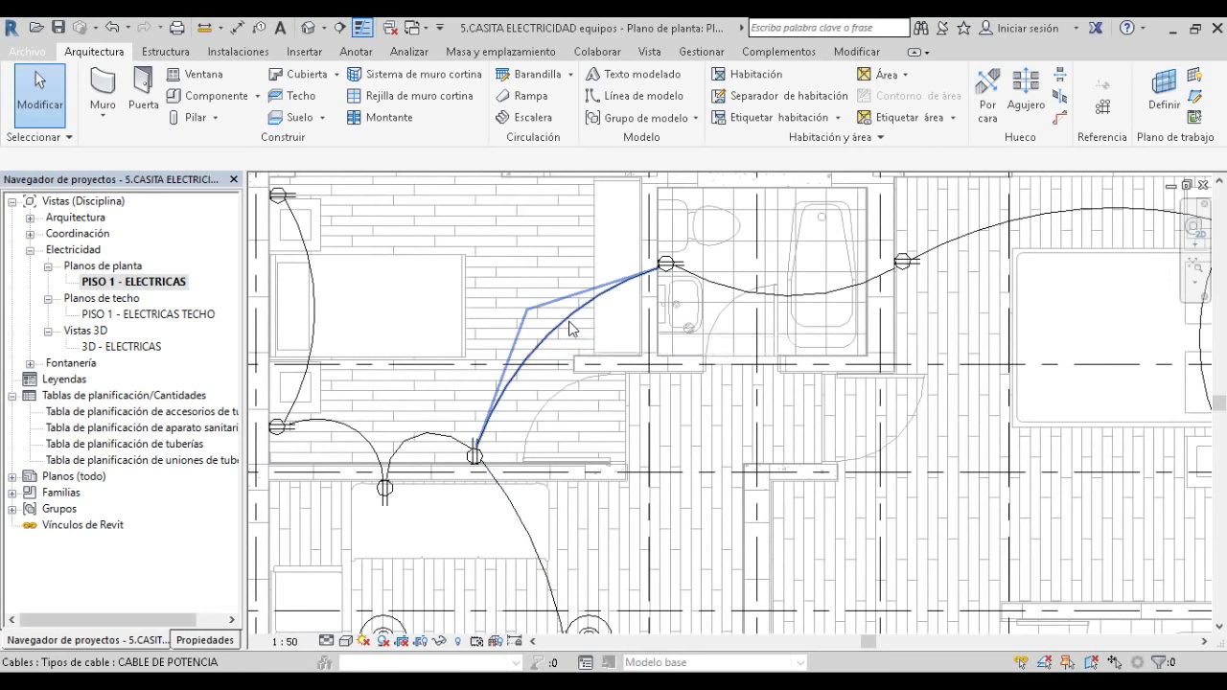
Tab-select the receptacle power circuit and view its 3780 VA load properties.
scroll(570, 329, "down", 1)
key("Tab")
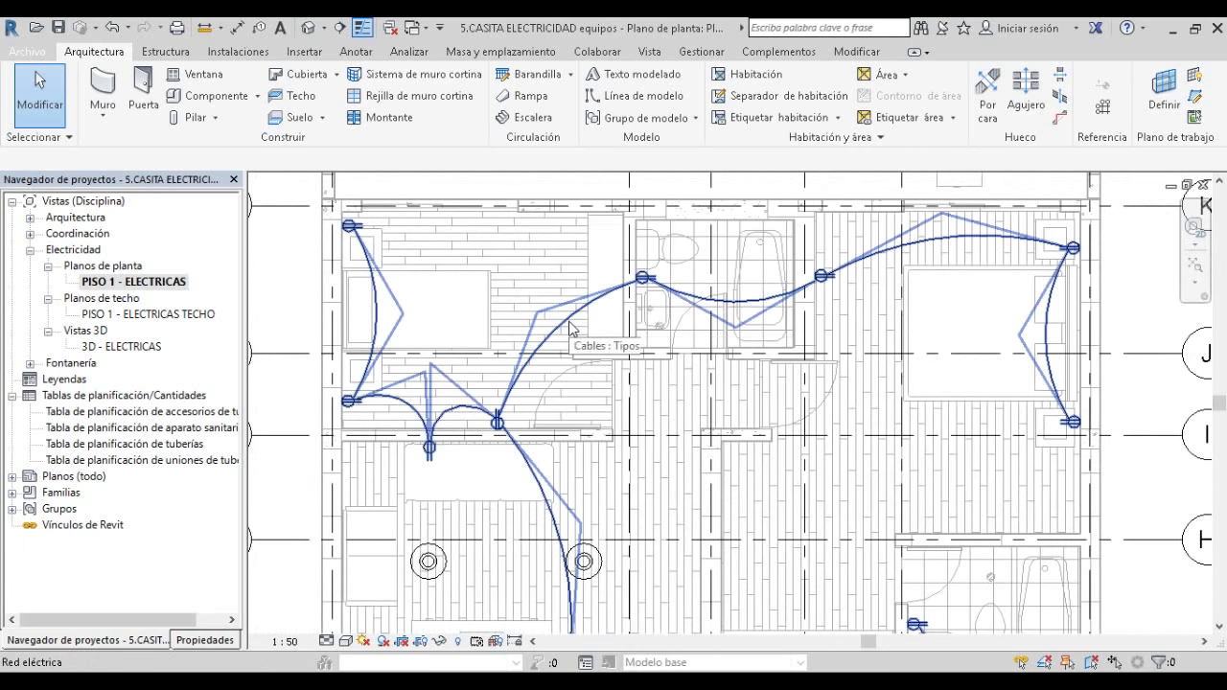
key("Tab")
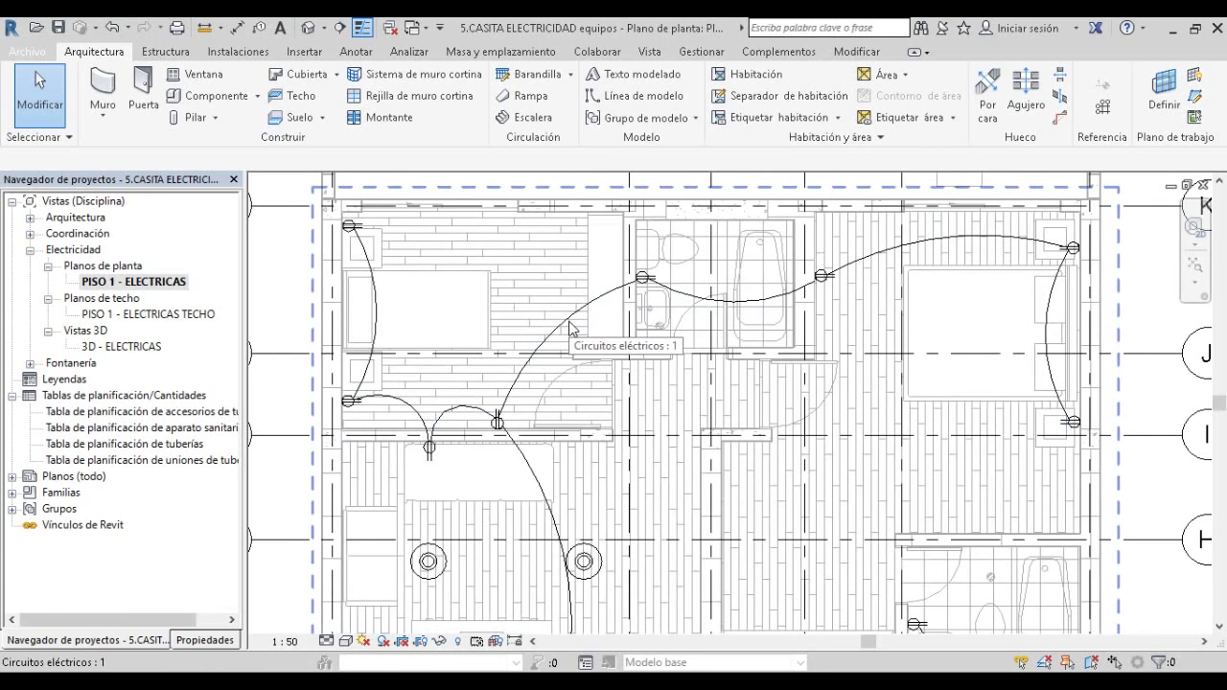
left_click(569, 329)
left_click(200, 641)
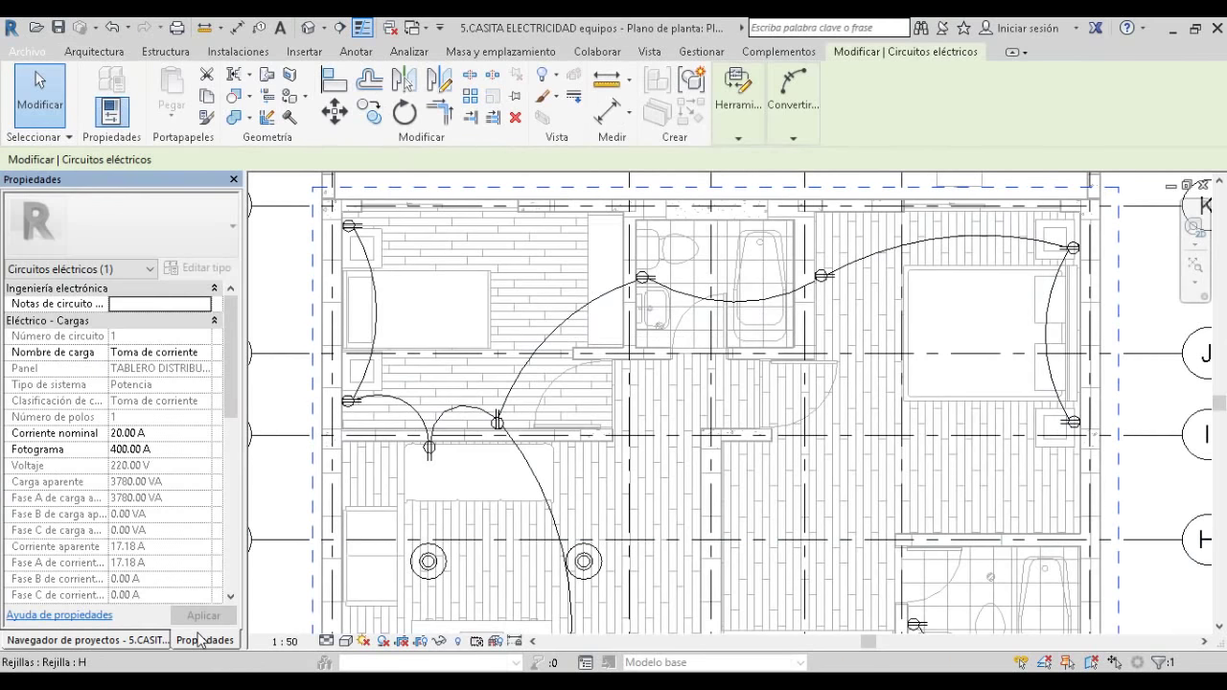
Clear the circuit selection and pan the plan toward gridline C.
scroll(821, 494, "down", 2)
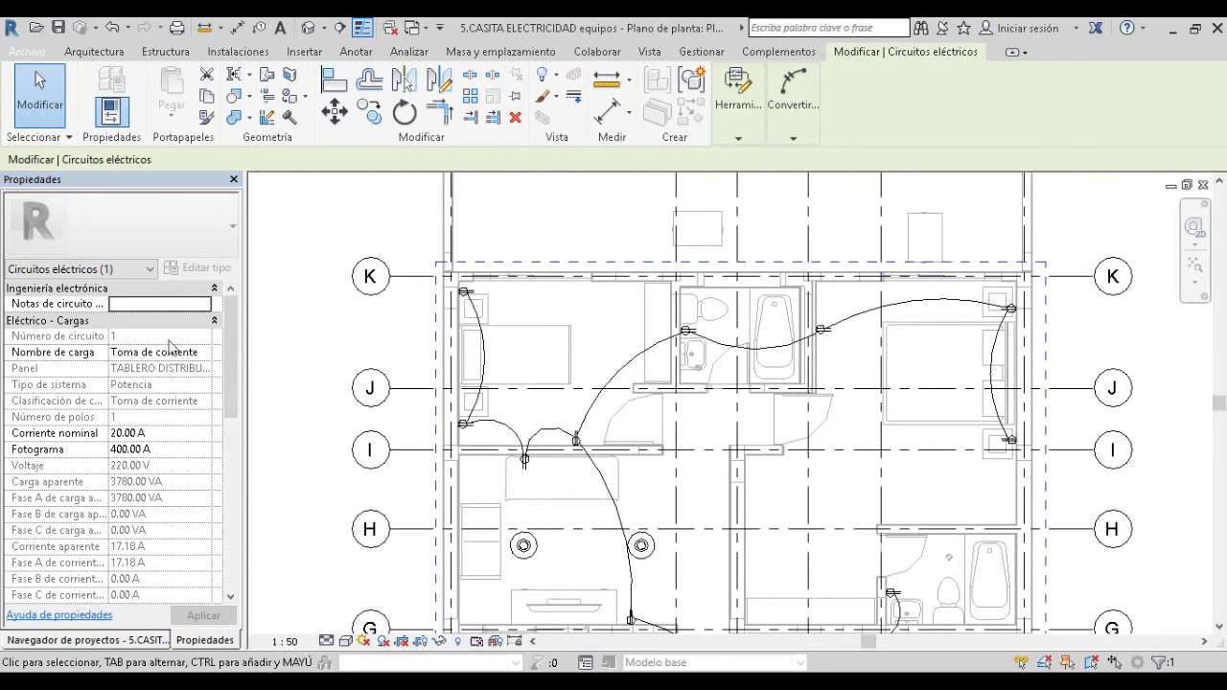
scroll(231, 371, "down", 1)
scroll(231, 372, "down", 1)
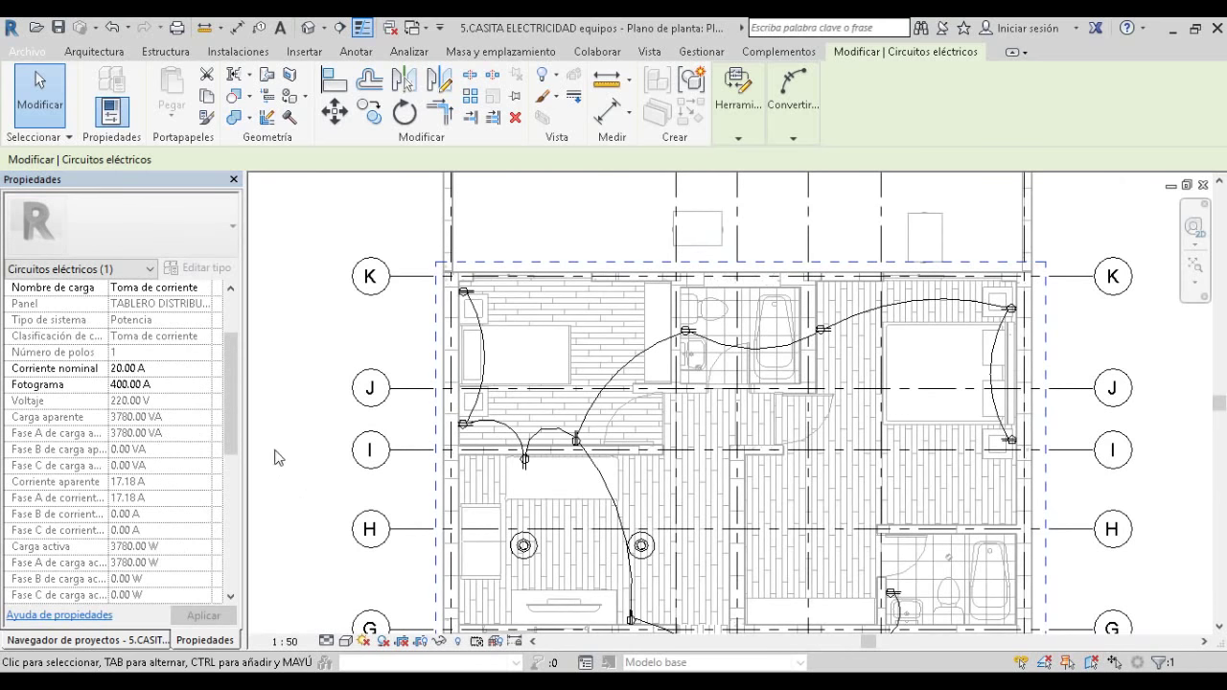
scroll(289, 432, "down", 2)
left_click(316, 484)
mouse_move(321, 502)
middle_mouse_down()
mouse_move(547, 383)
mouse_move(720, 322)
middle_mouse_up()
scroll(720, 322, "up", 3)
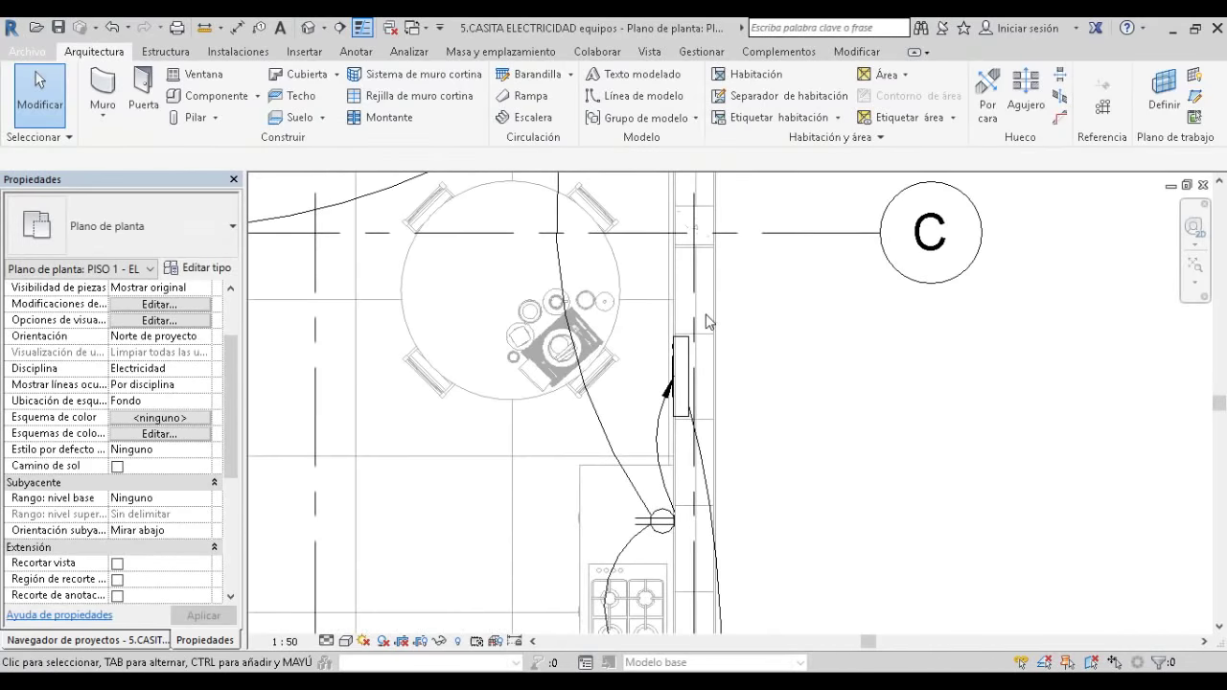
Select the panel near gridline C to read its 3780.00 VA connected load and 17.18 A.
scroll(719, 323, "up", 2)
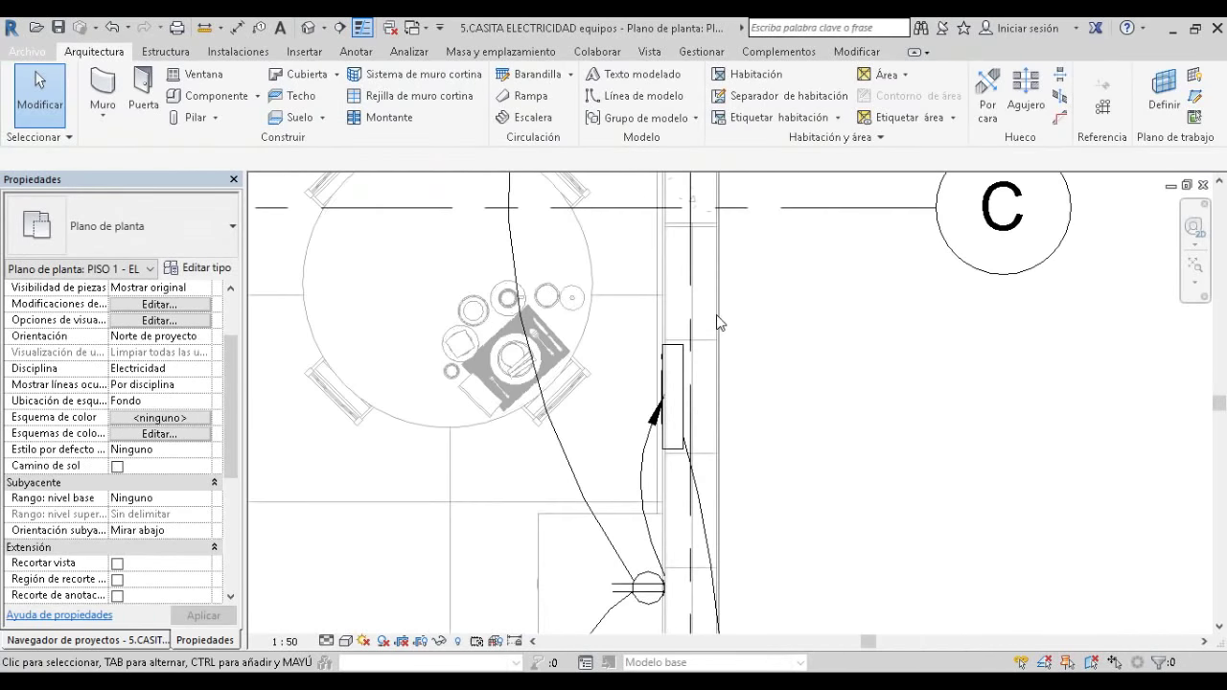
left_click(670, 367)
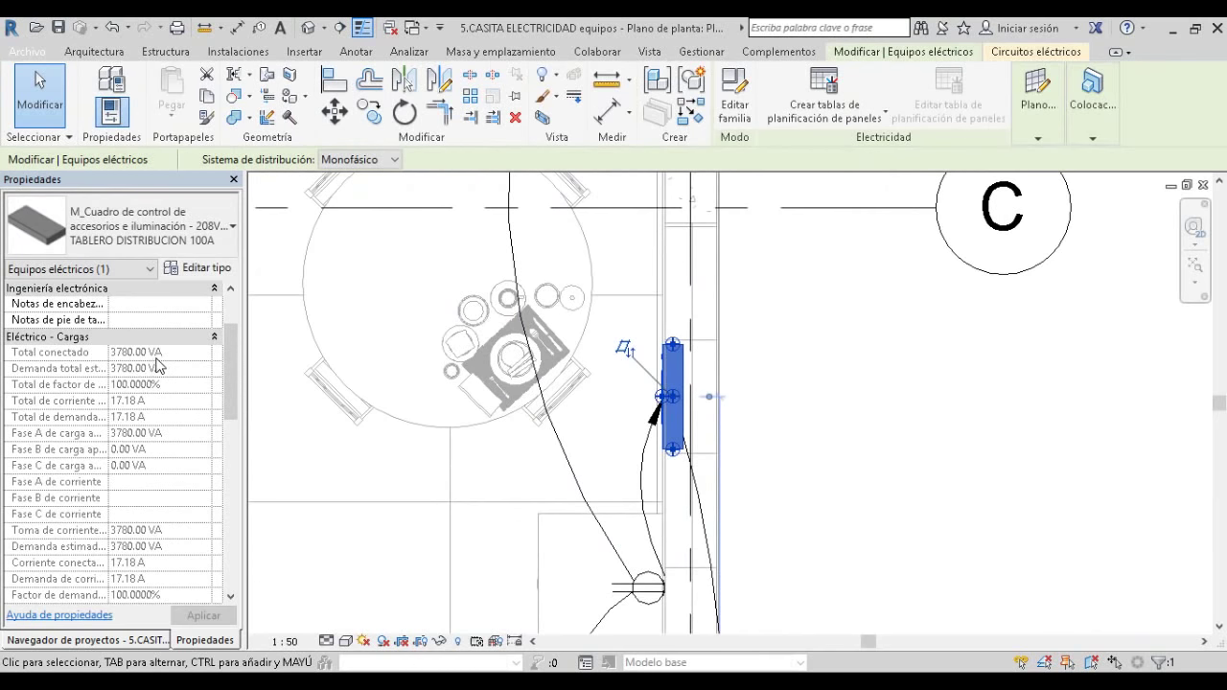
scroll(508, 382, "down", 2)
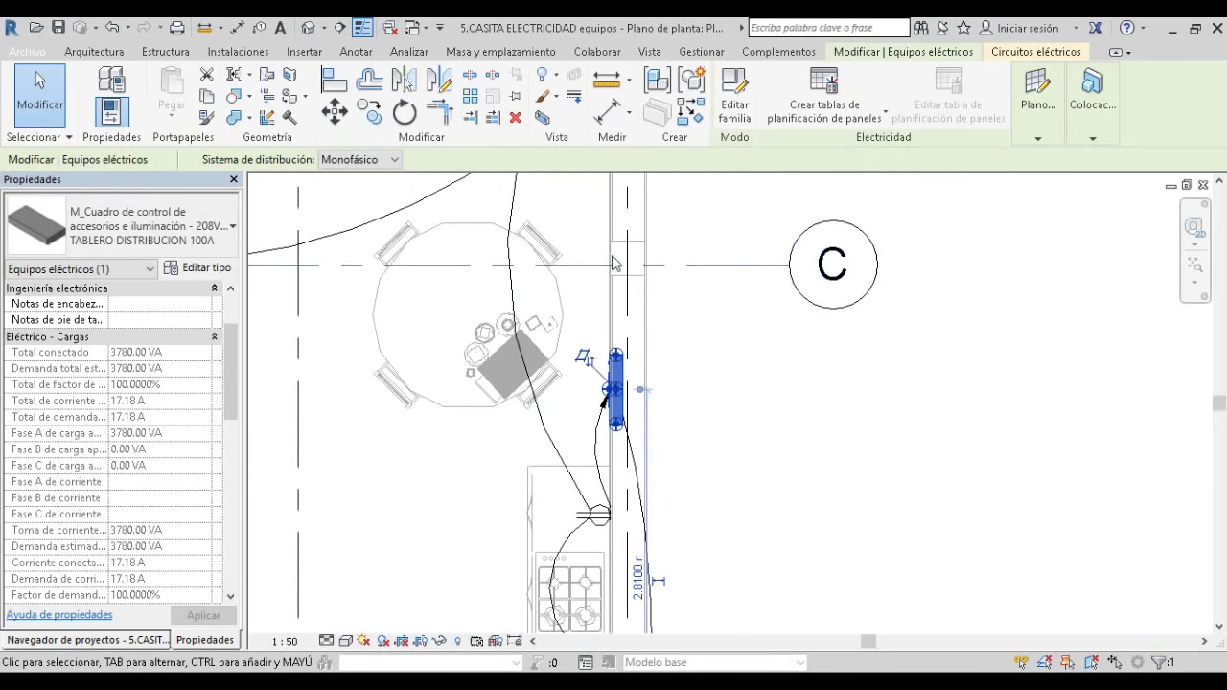
middle_click_drag(643, 378, 827, 360)
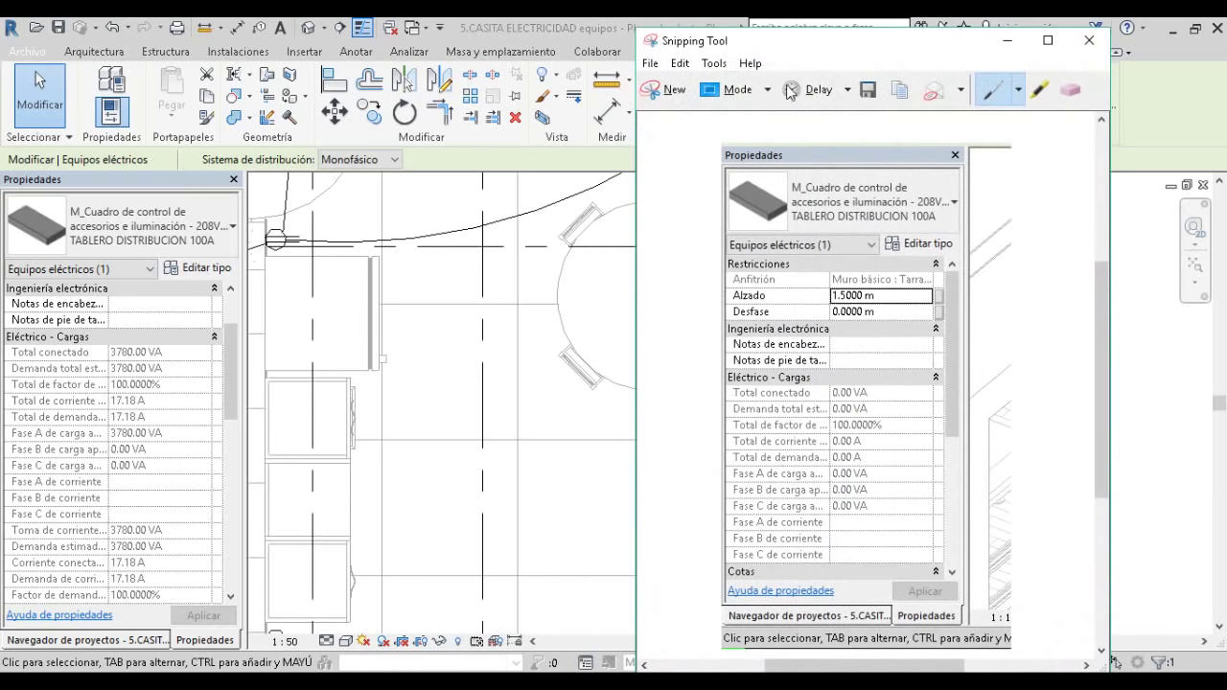
Circle the panel's 0.00 VA Eléctrico - Cargas values in red on the capture.
left_click_drag(711, 47, 420, 68)
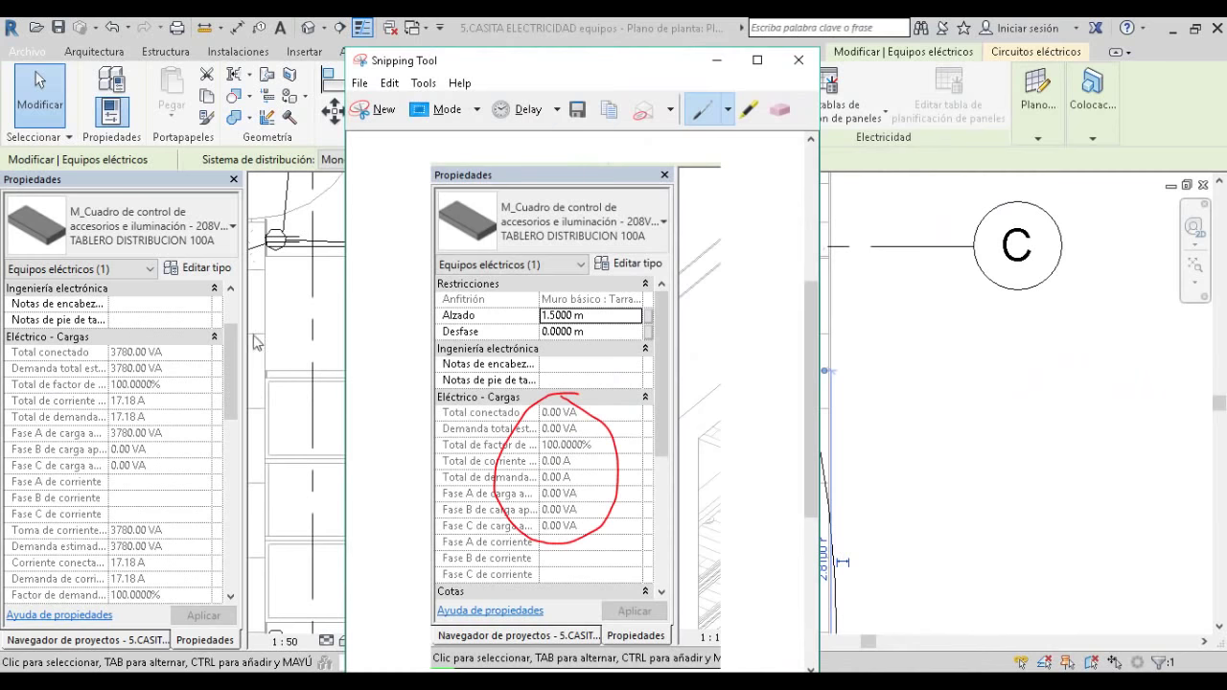
left_click_drag(134, 278, 124, 280)
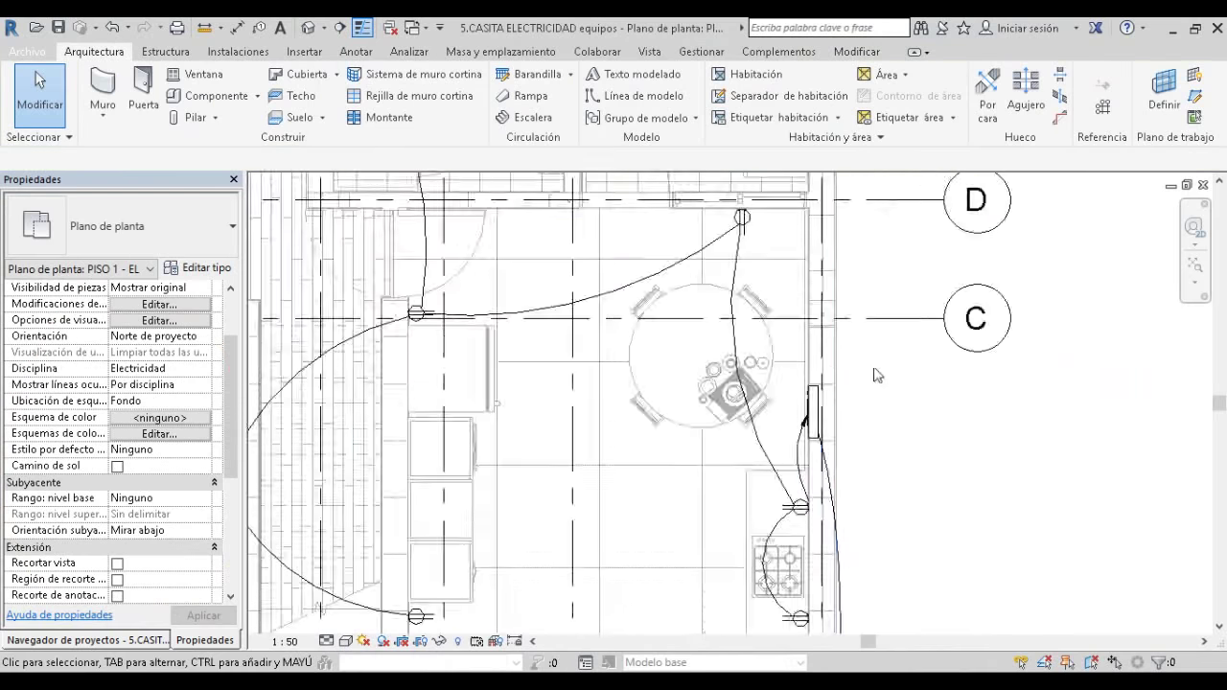
scroll(677, 353, "down", 2)
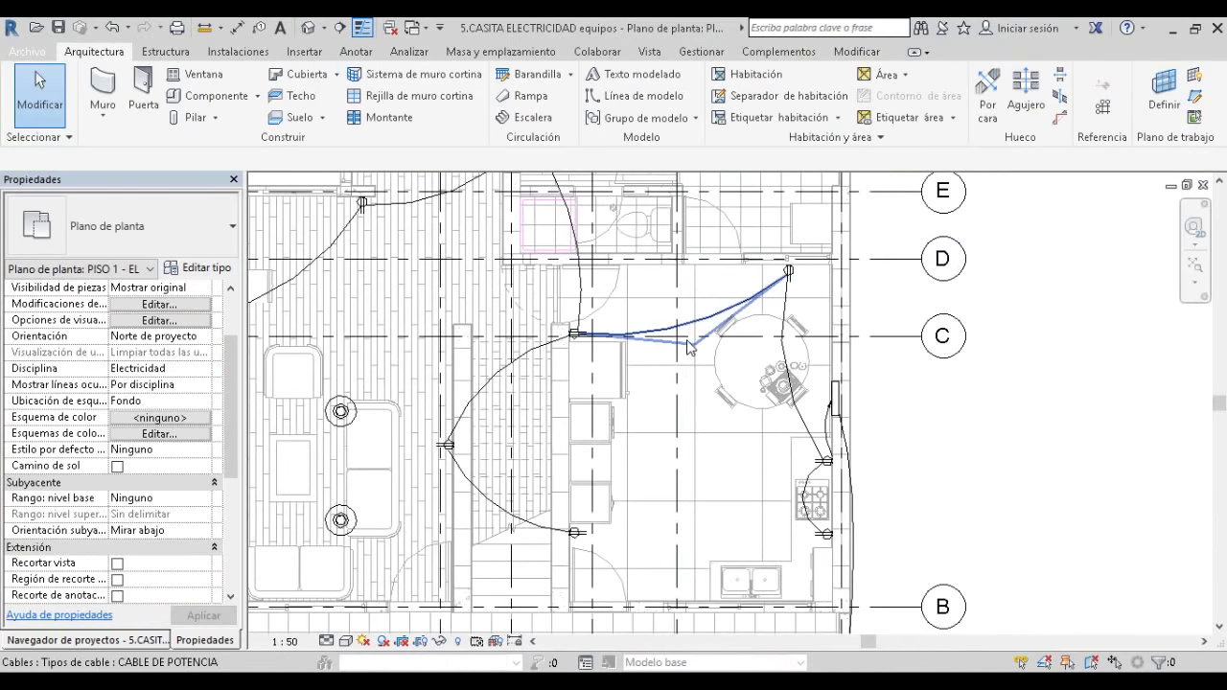
left_click(688, 327)
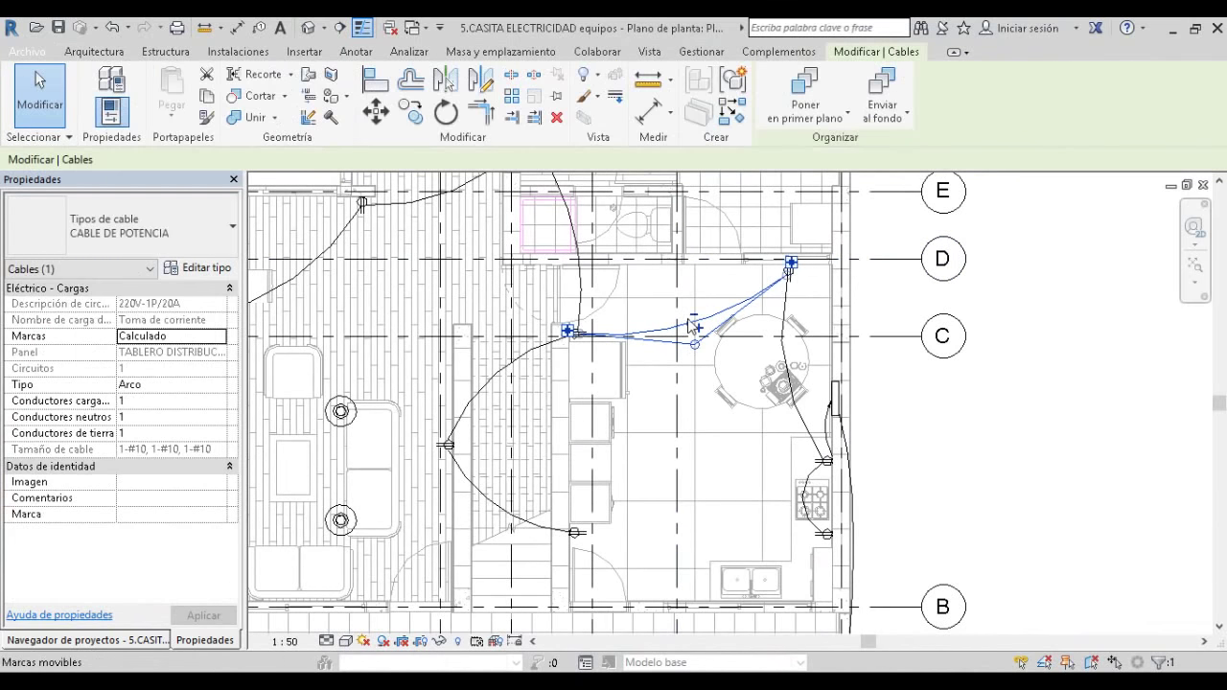
left_click(995, 330)
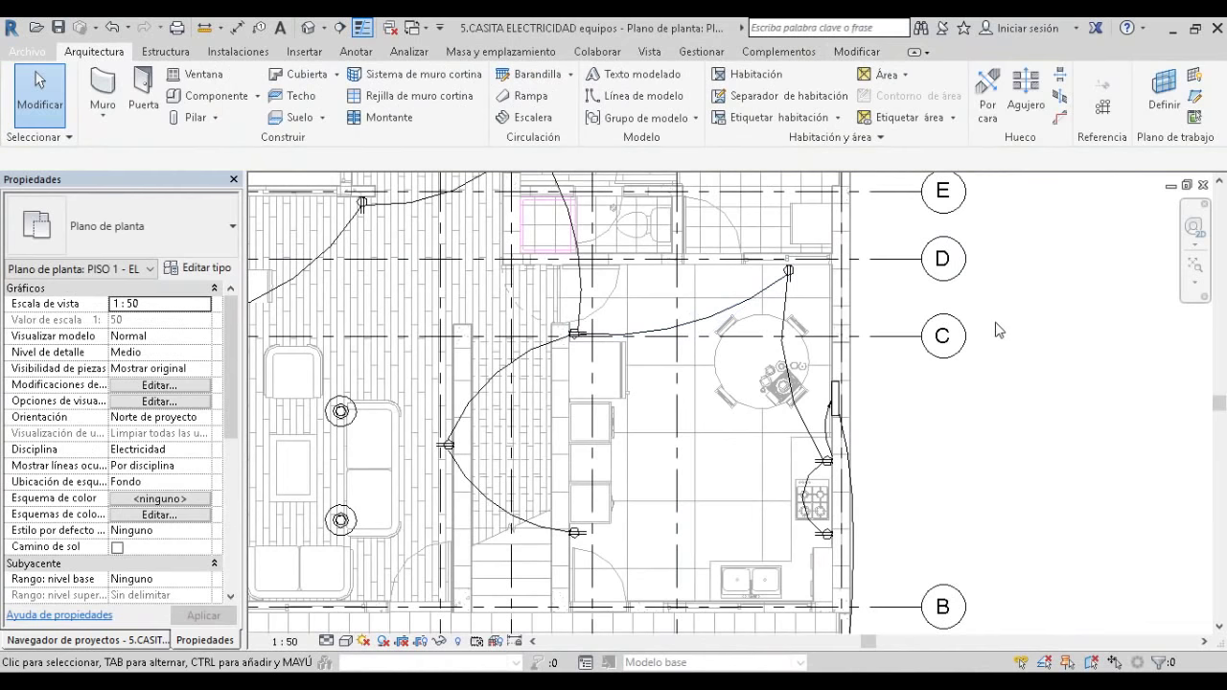
left_click(724, 328)
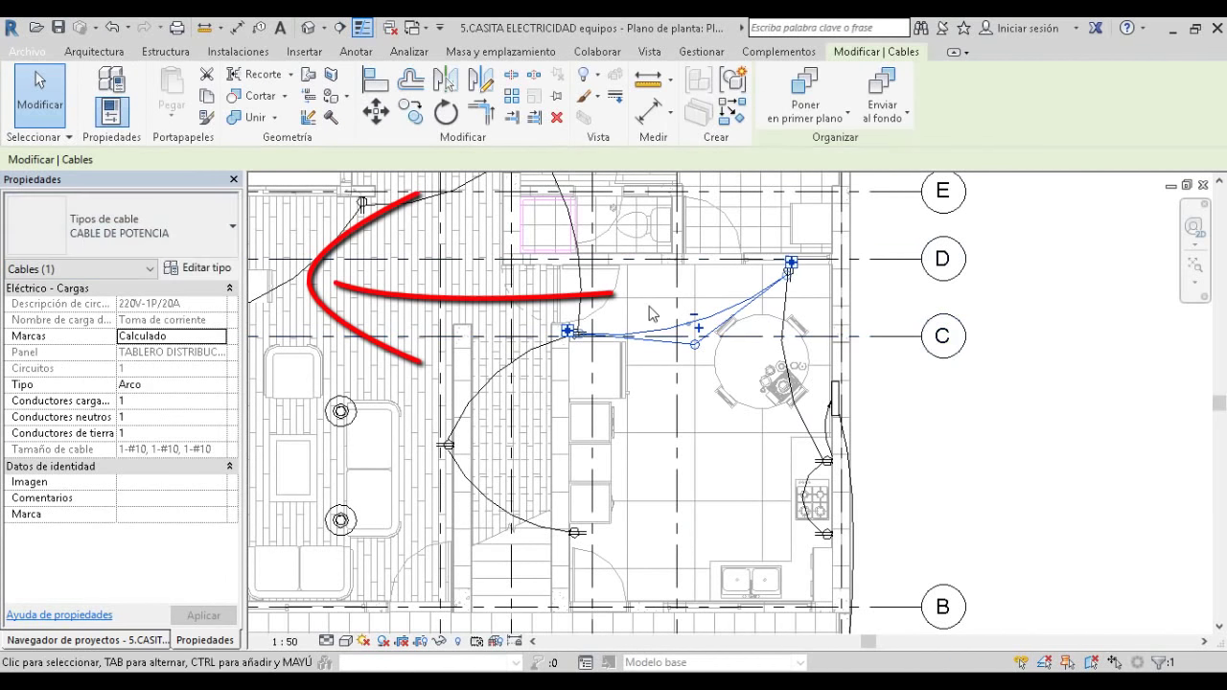
left_click(565, 331)
middle_click_drag(673, 349, 697, 433)
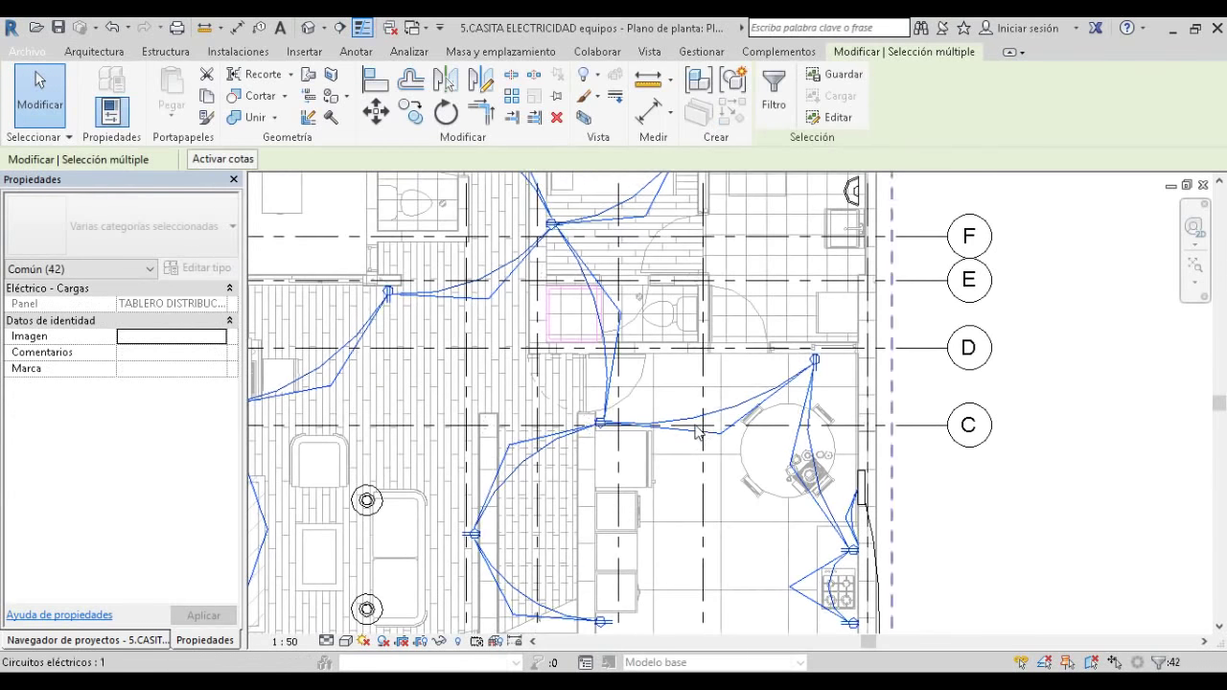
key("Escape")
left_click(697, 418)
key("Escape")
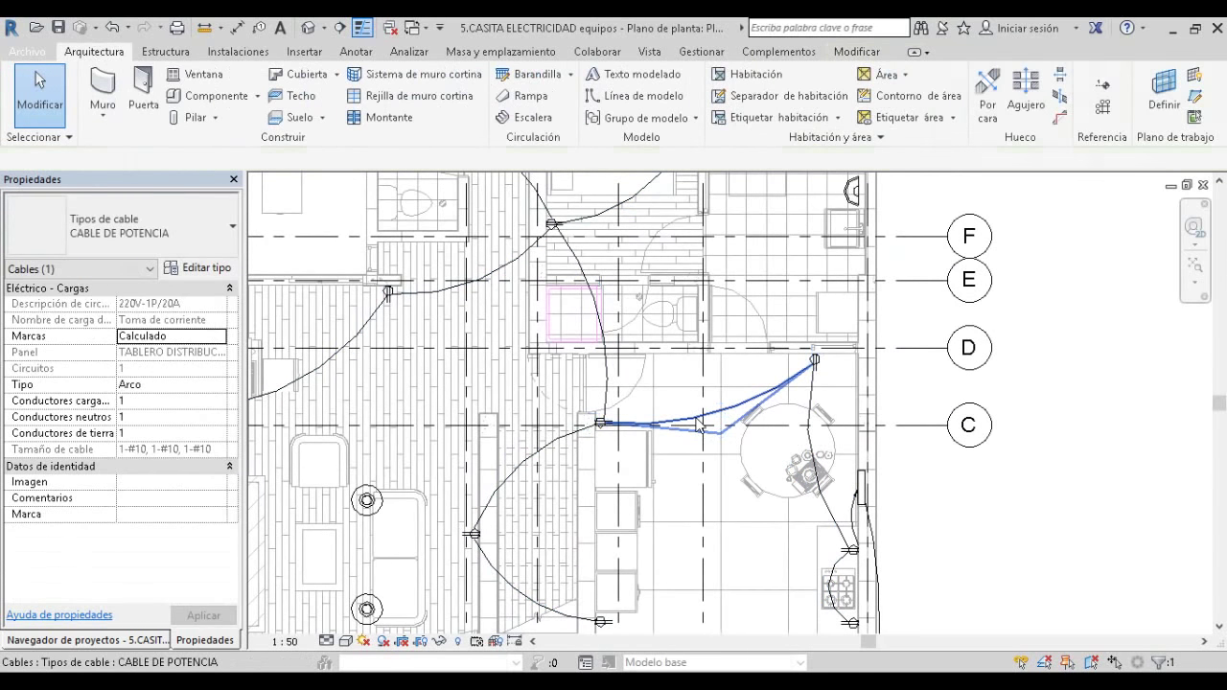
scroll(619, 405, "down", 3)
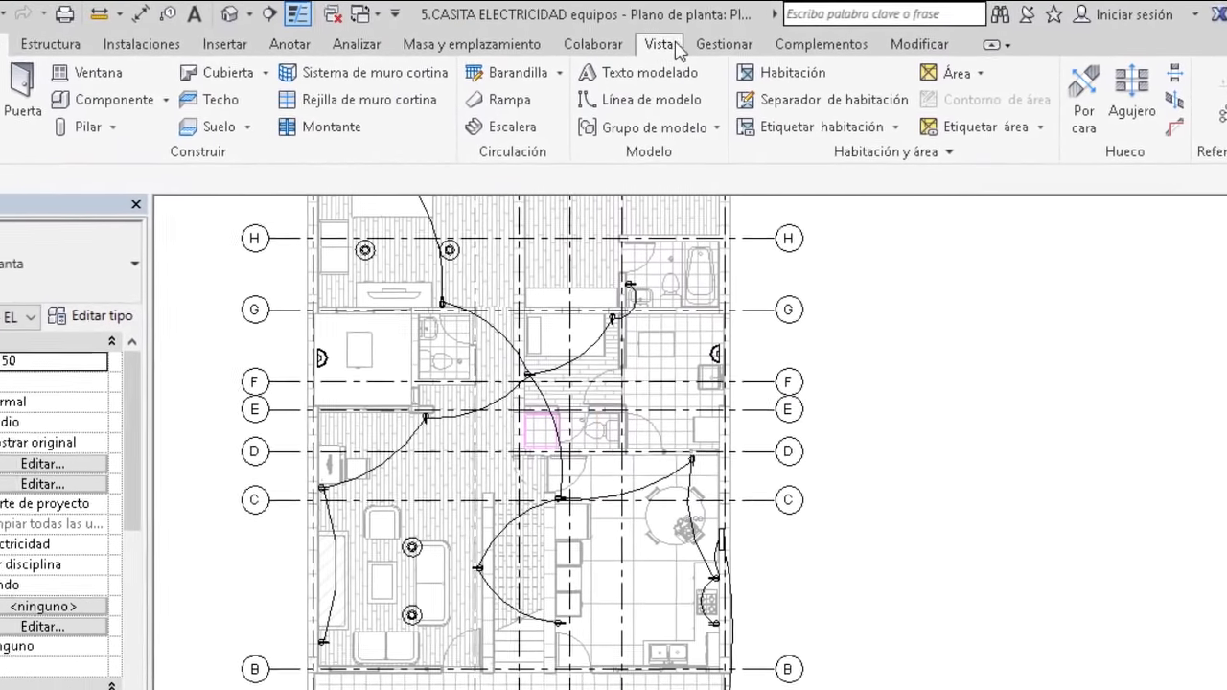
Turn on Navegador de sistema from Vista > Interfaz de usuario to list Electricidad's 2 systems.
left_click(653, 49)
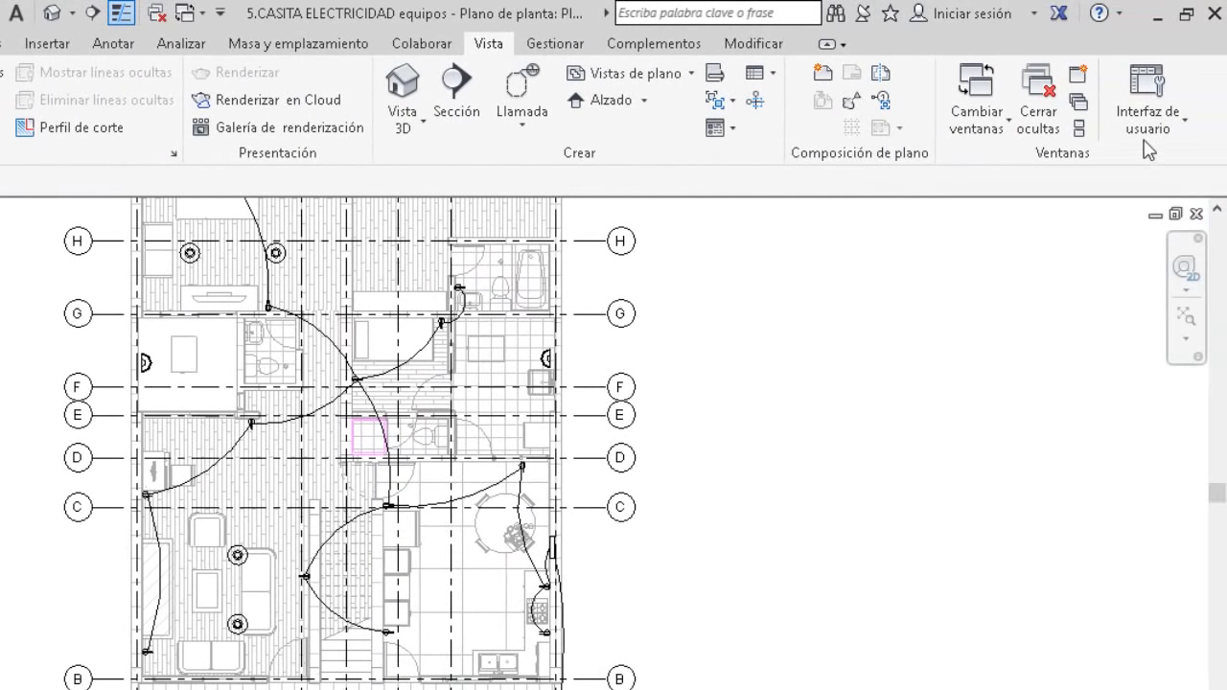
left_click(1177, 128)
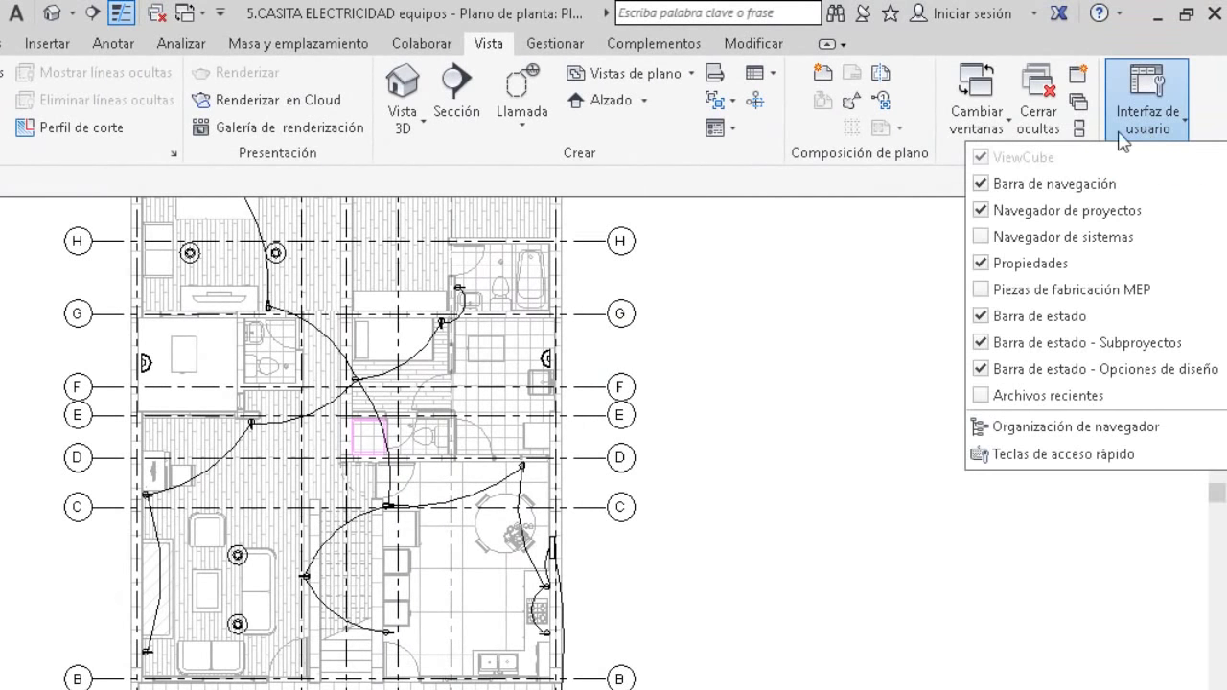
left_click(997, 237)
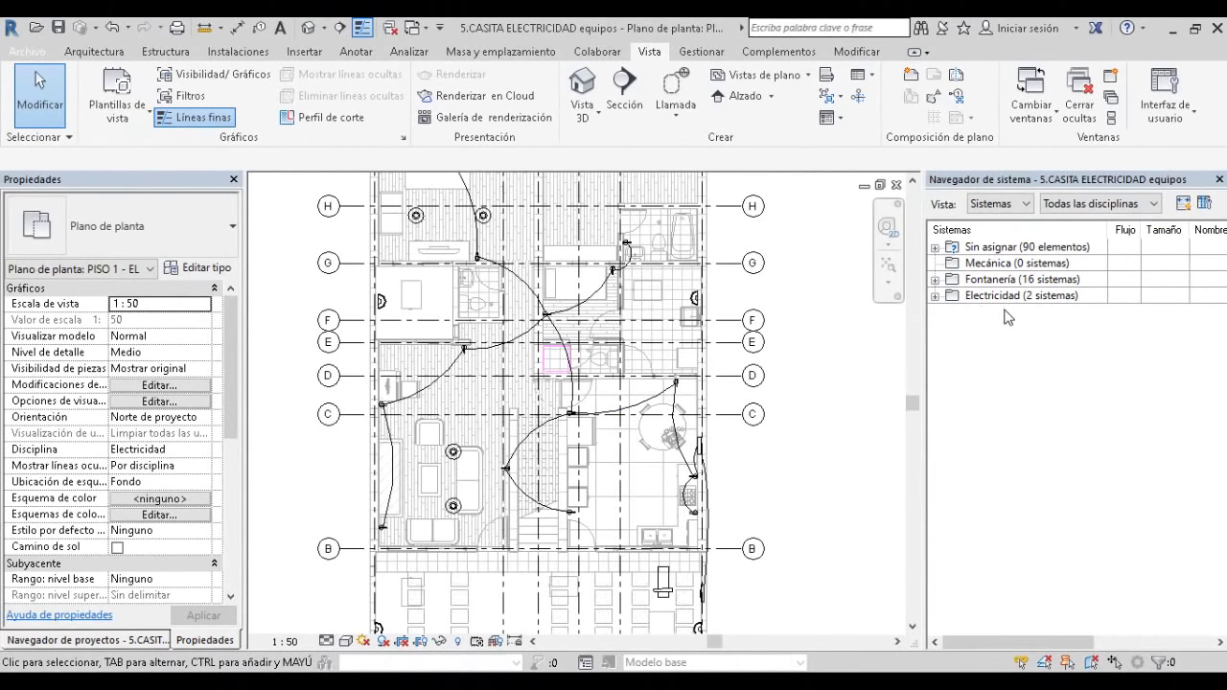
scroll(844, 336, "down", 1)
scroll(830, 331, "down", 1)
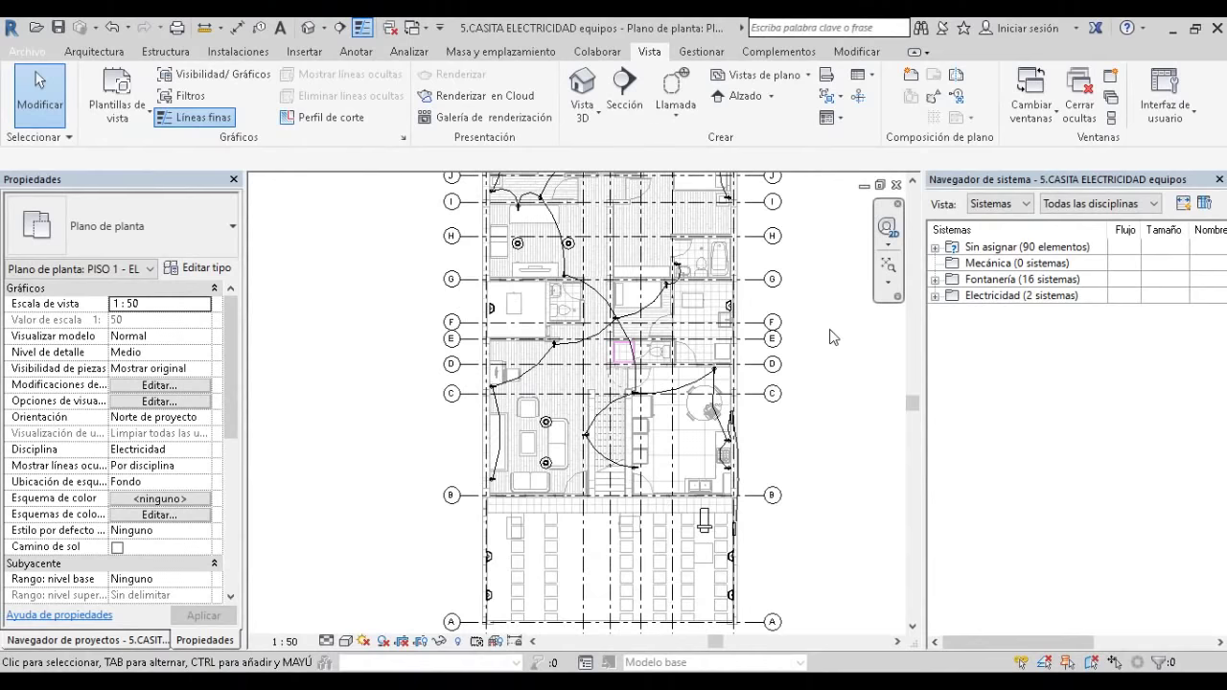
scroll(826, 350, "down", 1)
scroll(825, 357, "up", 2)
scroll(826, 357, "up", 2)
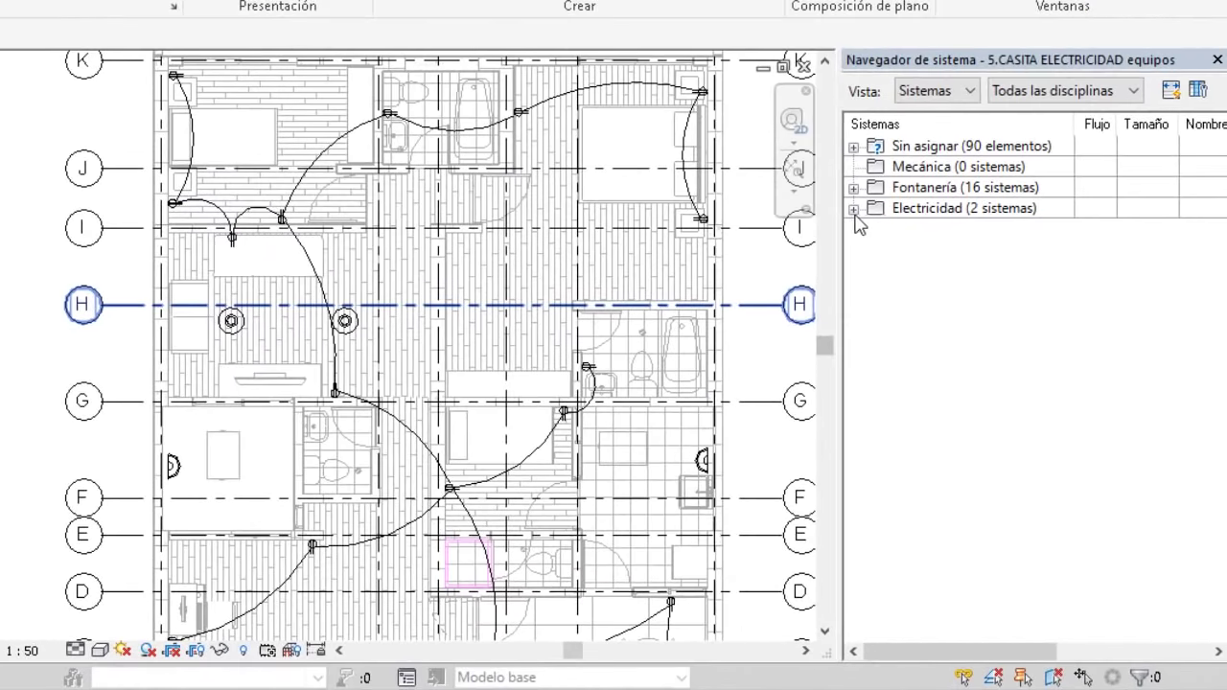
Expand Electricidad and Potencia in the System Browser to reveal the distribution panel.
left_click(870, 228)
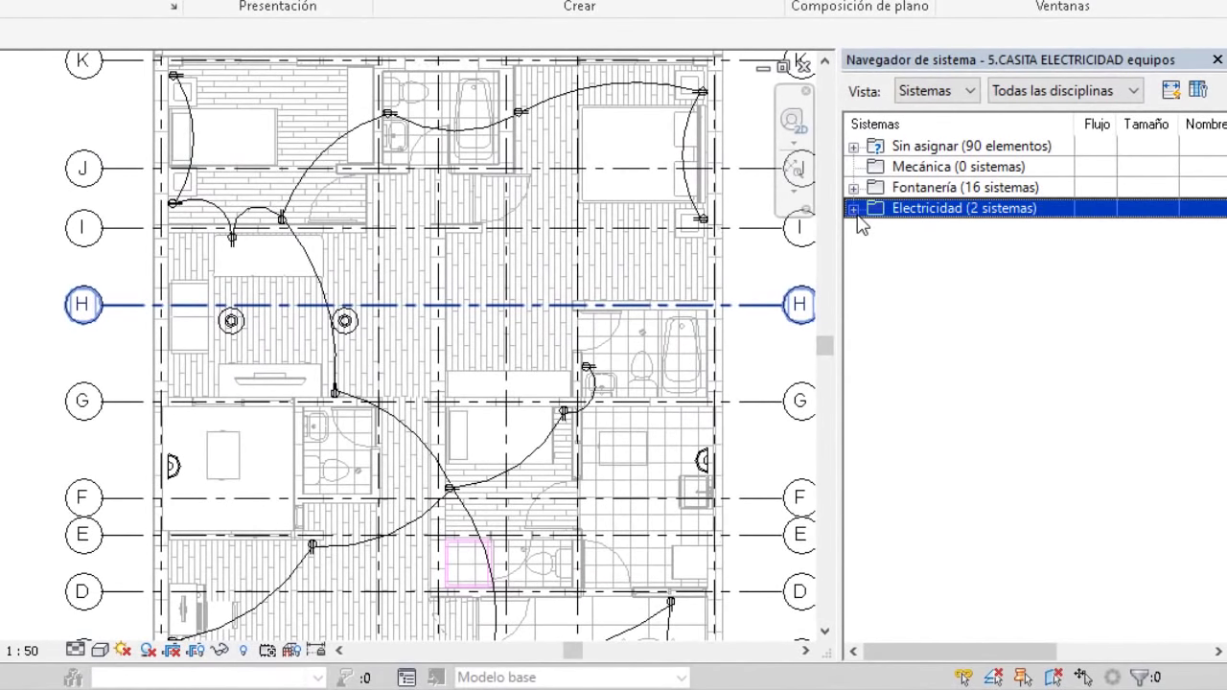
left_click(854, 210)
left_click(896, 307)
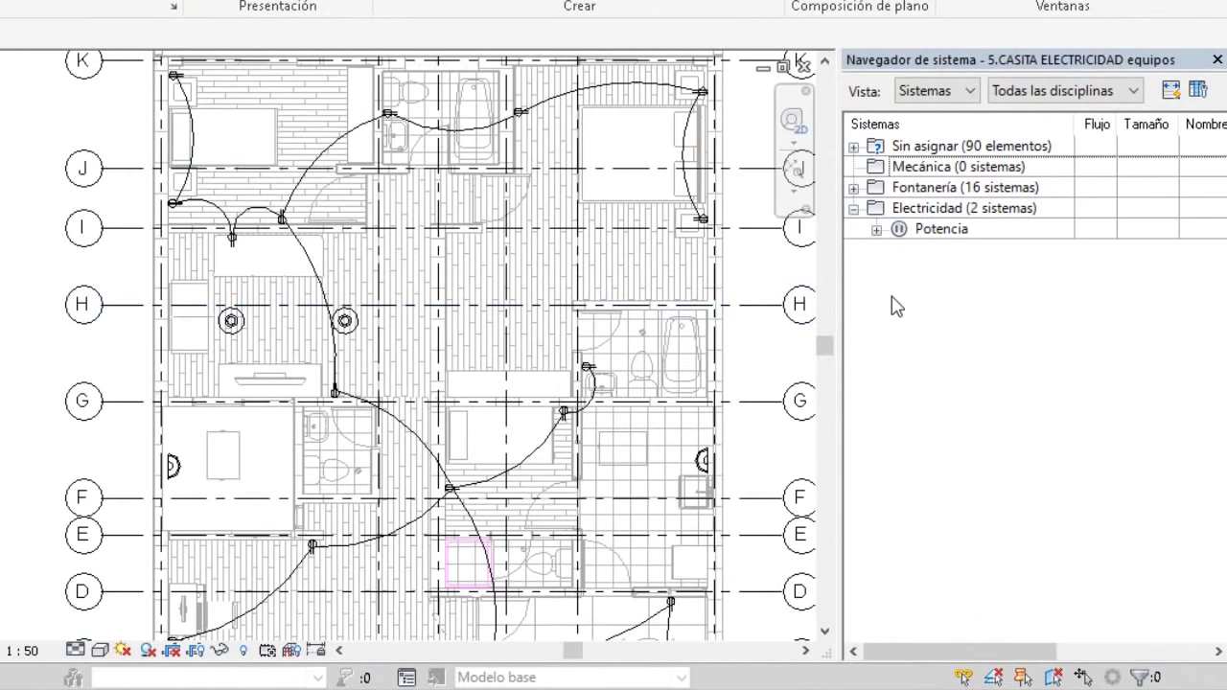
left_click(877, 229)
left_click(938, 251)
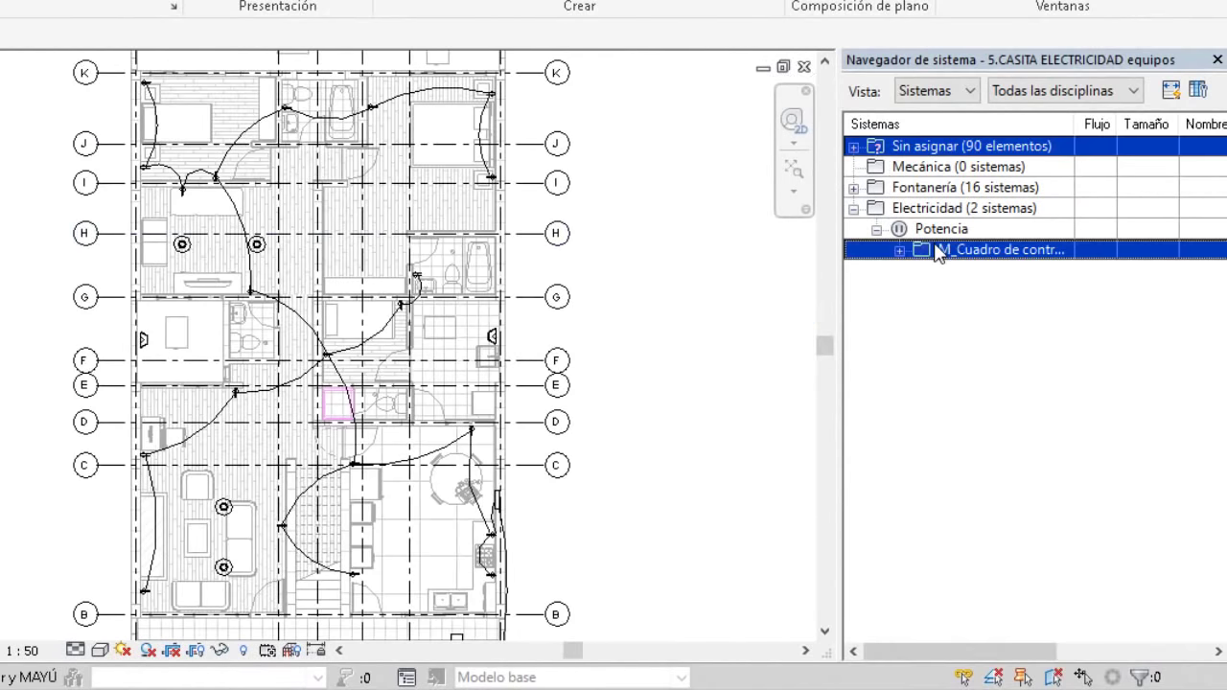
middle_click_drag(559, 425, 564, 115)
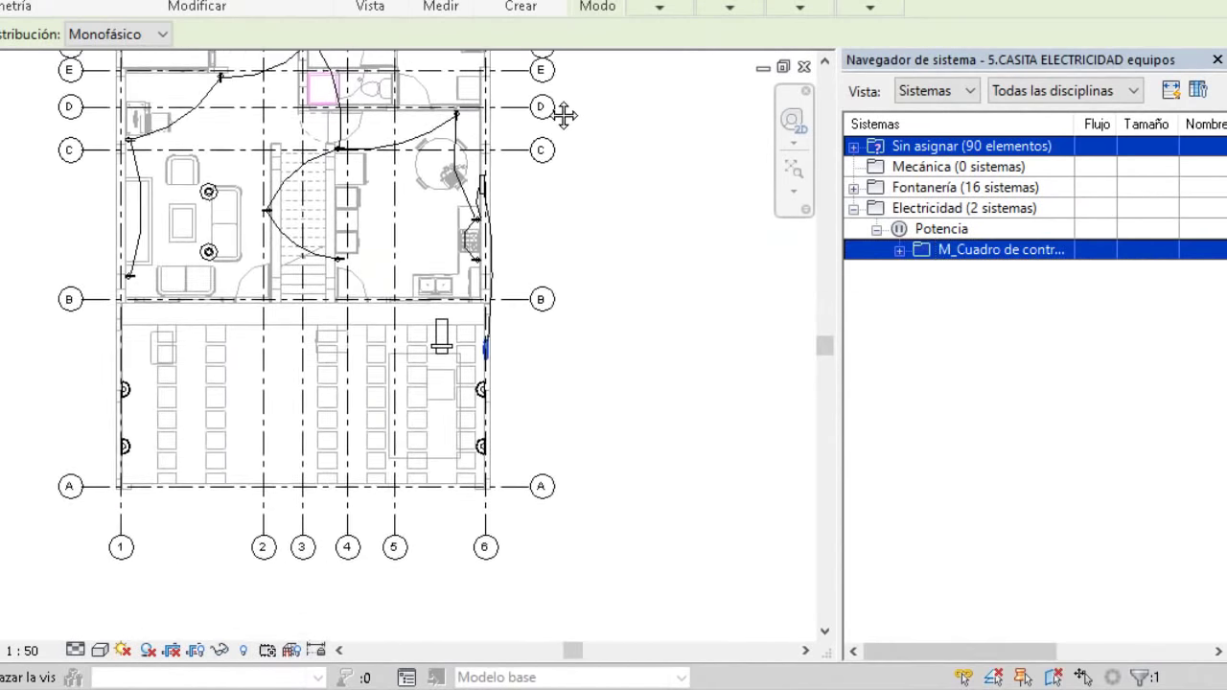
scroll(506, 422, "up", 2)
scroll(528, 394, "up", 2)
scroll(396, 392, "up", 2)
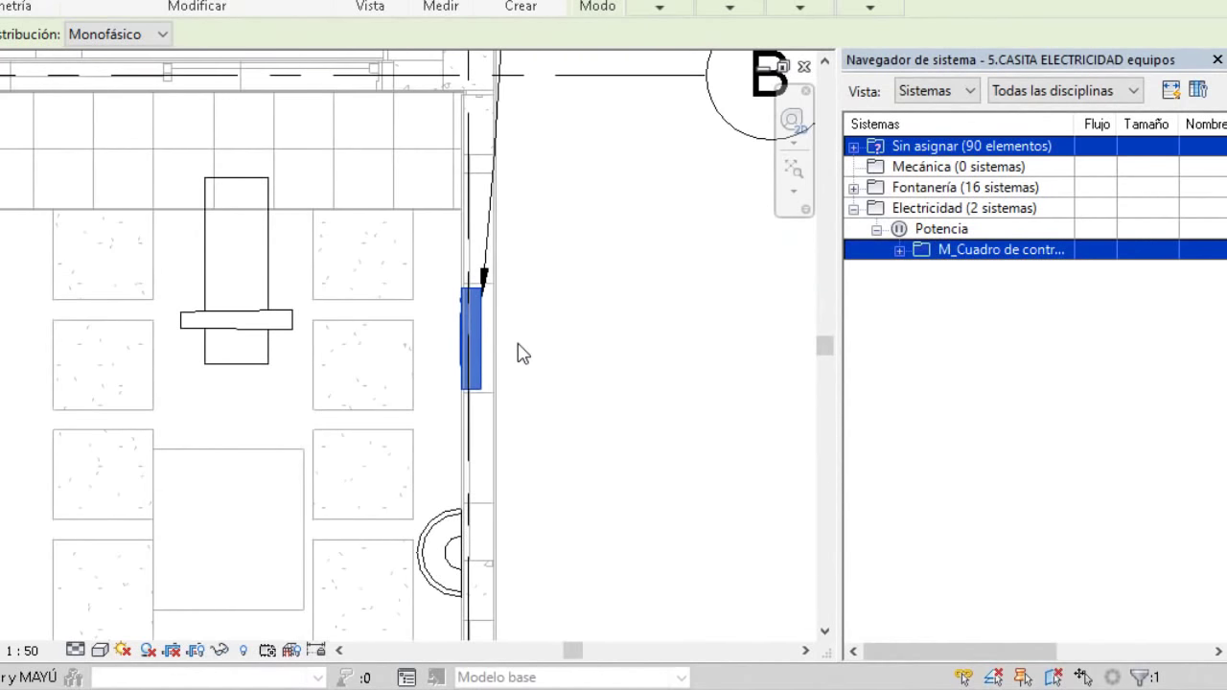
scroll(518, 353, "down", 2)
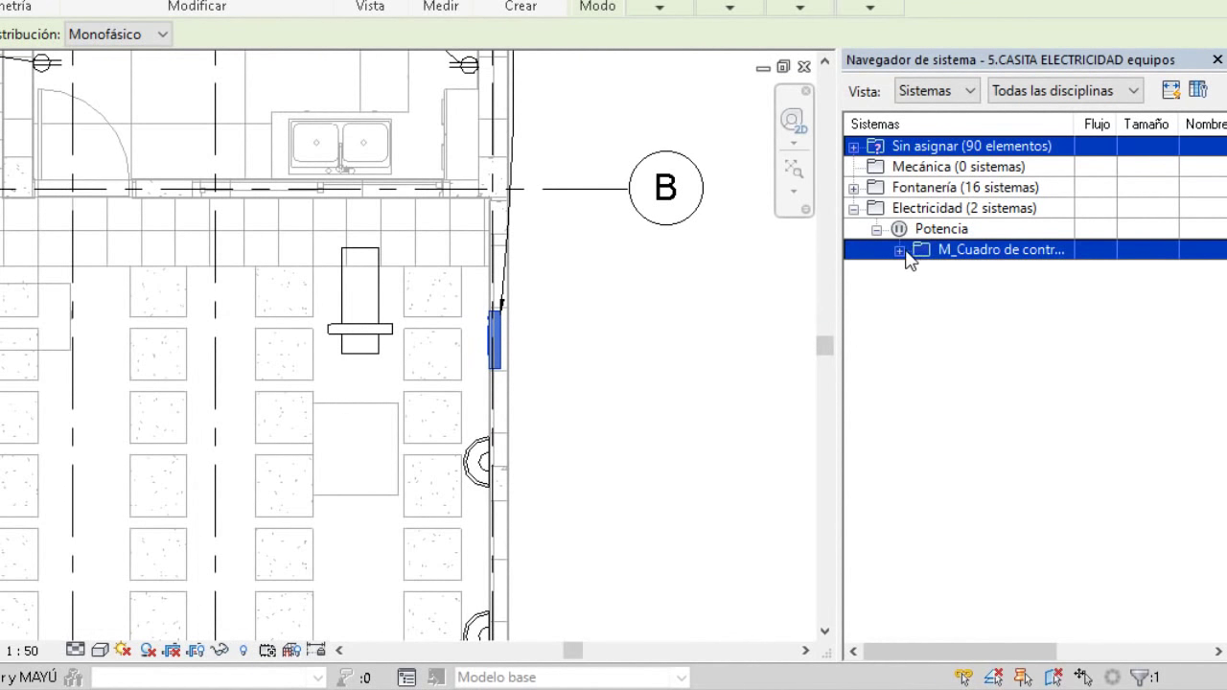
Expand the M_Cuadro panel and select circuit 1, framing its kitchen wall outlets.
left_click(903, 254)
left_click(954, 271)
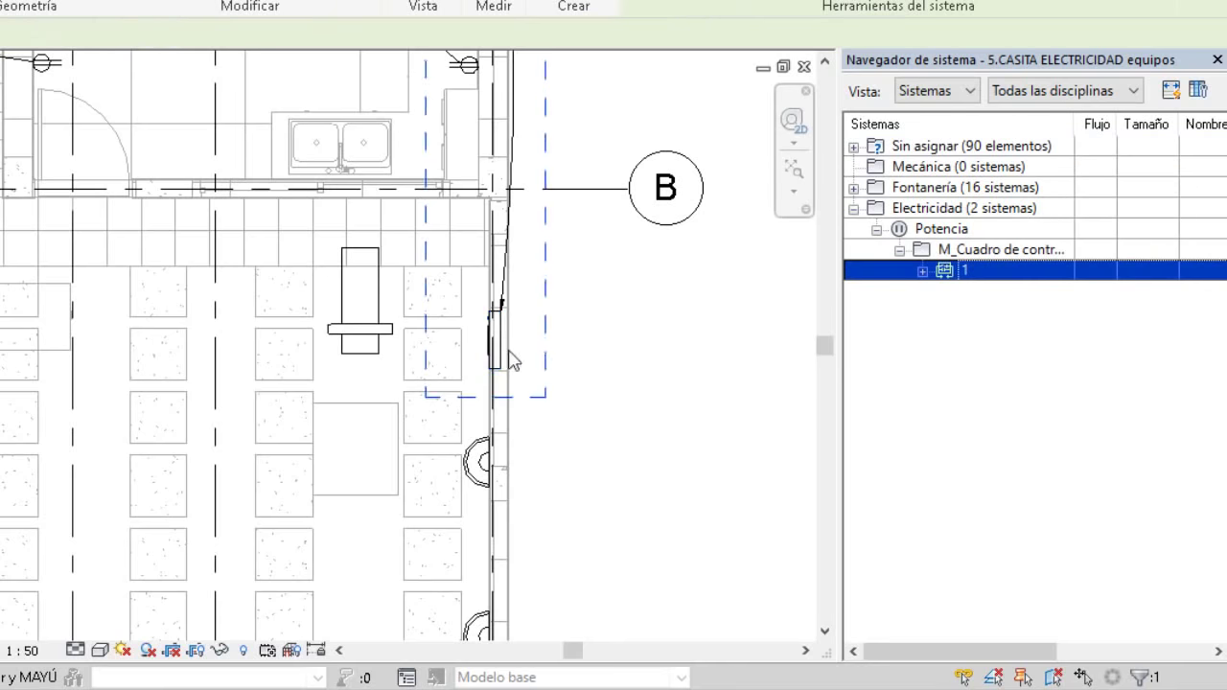
scroll(499, 351, "down", 2)
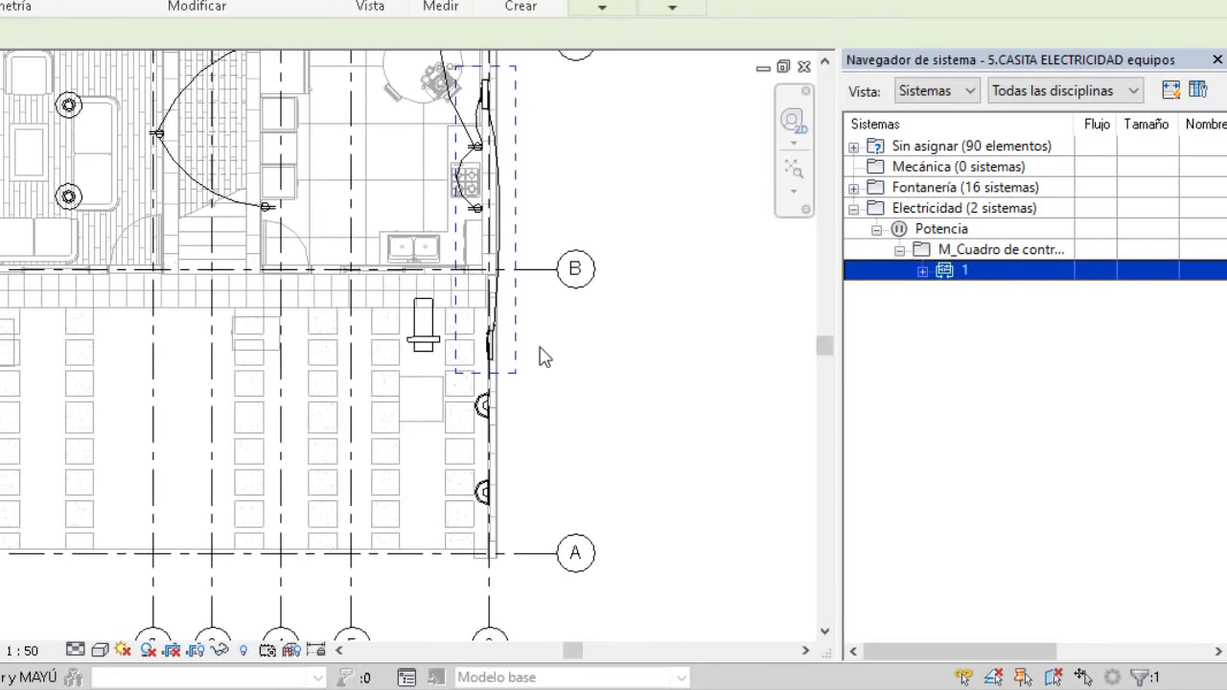
scroll(540, 432, "up", 3, "ctrl")
scroll(535, 446, "up", 3, "ctrl")
scroll(484, 275, "up", 5)
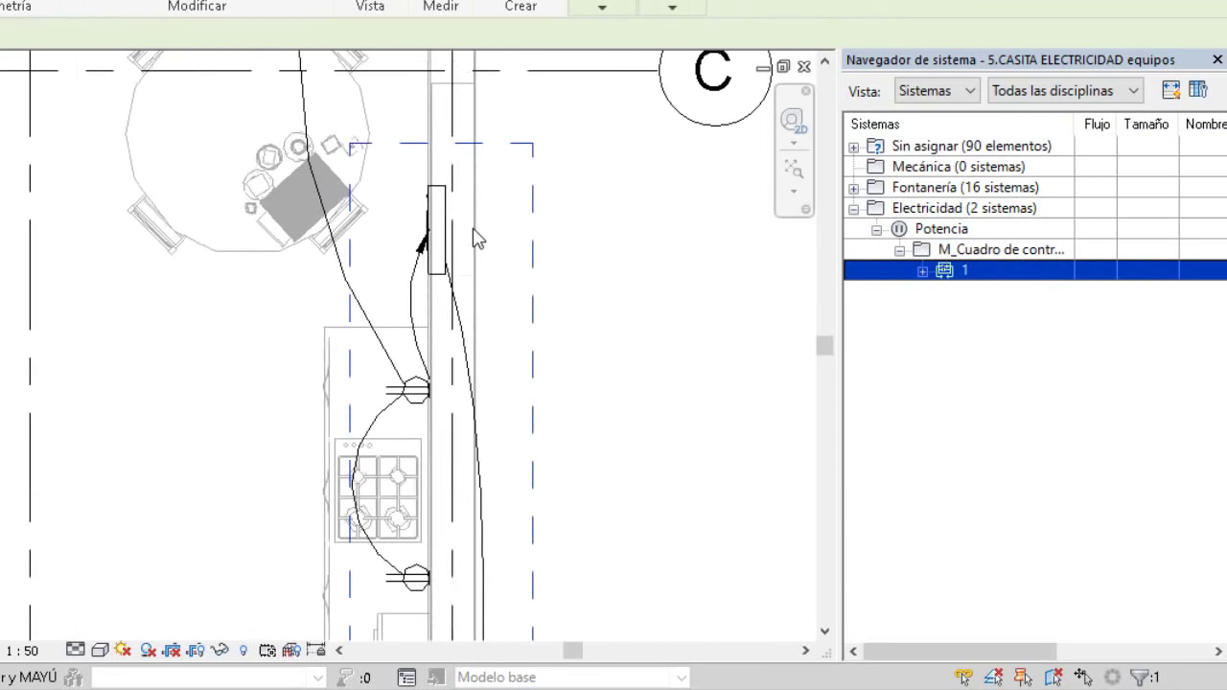
scroll(526, 255, "down", 3)
middle_click_drag(597, 323, 557, 263)
Drill from circuit 1 into its feeding panel's circuit 1 to list the receptacles.
left_click(922, 271)
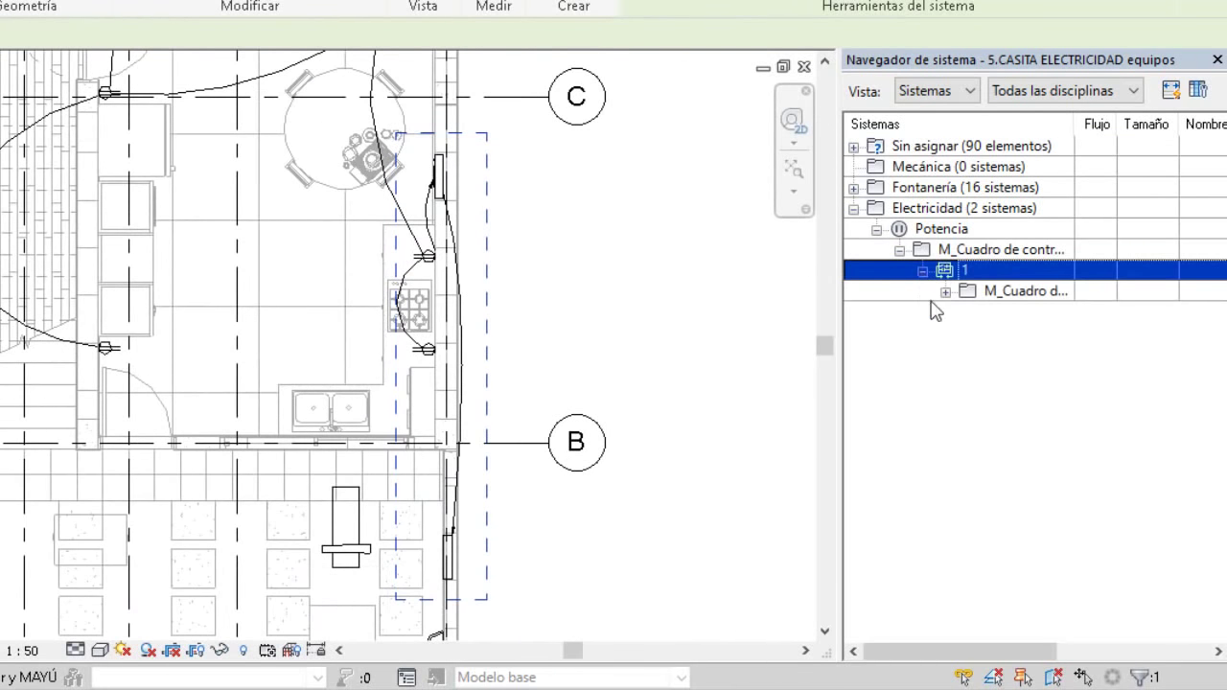
left_click(985, 294, "ctrl")
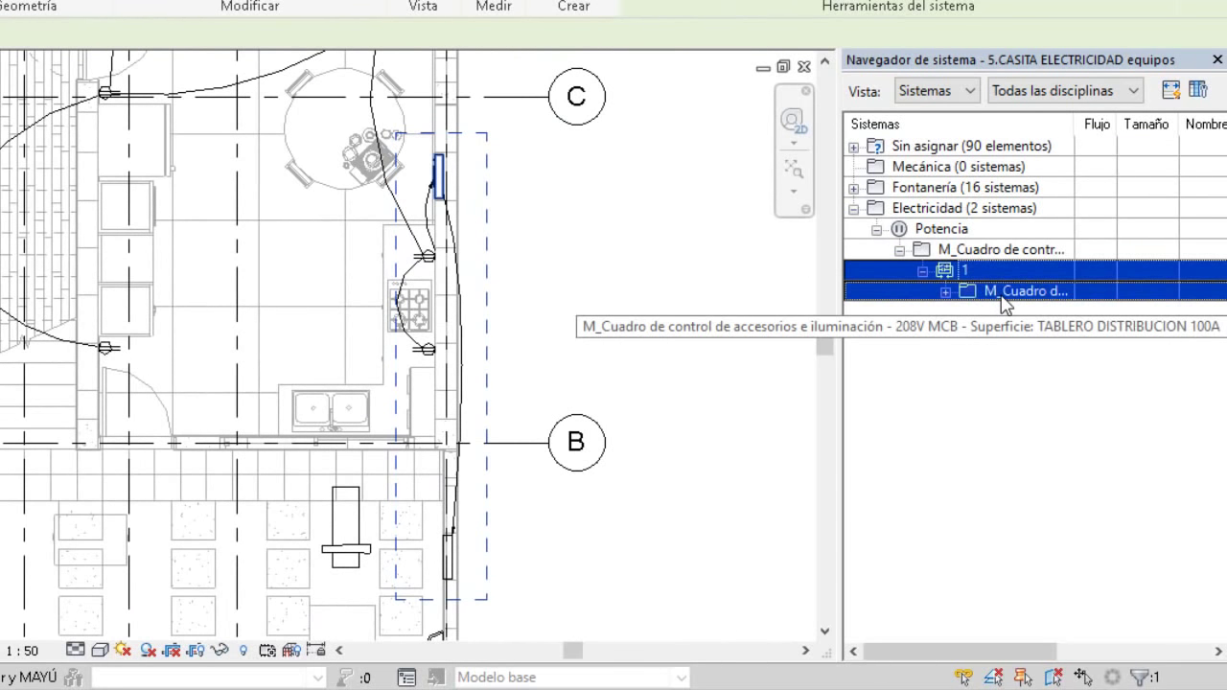
left_click(1004, 305)
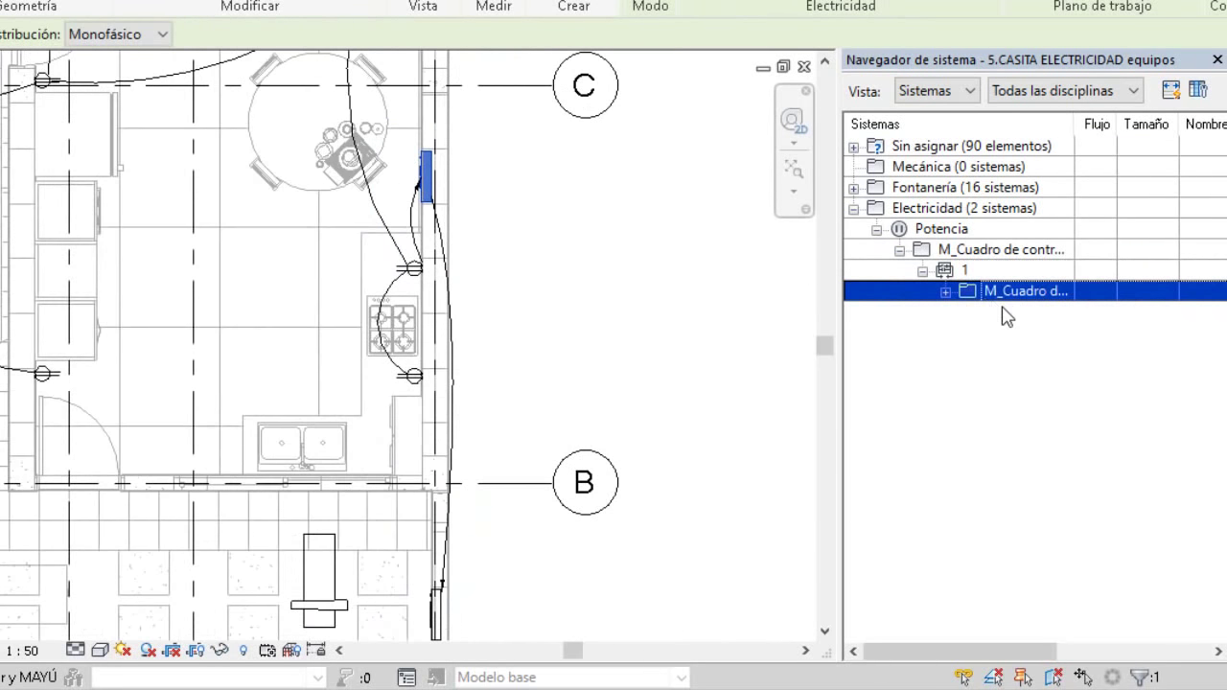
left_click(947, 291)
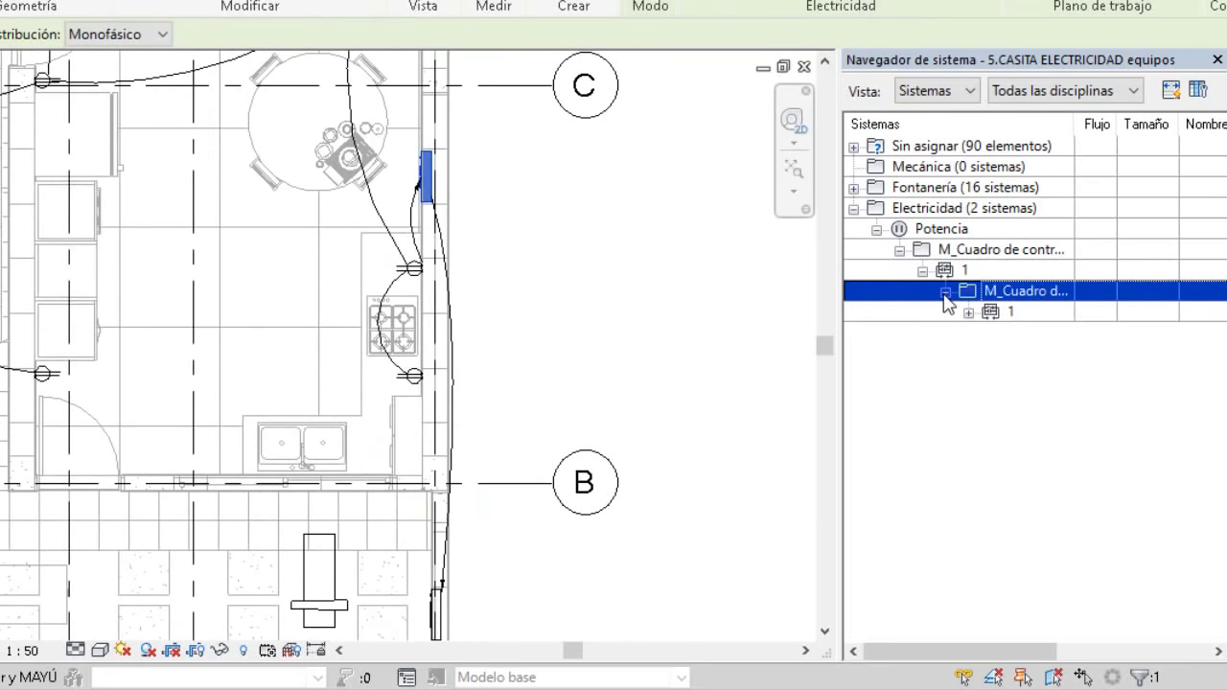
left_click(1004, 317)
scroll(623, 303, "down", 2)
scroll(681, 369, "down", 1)
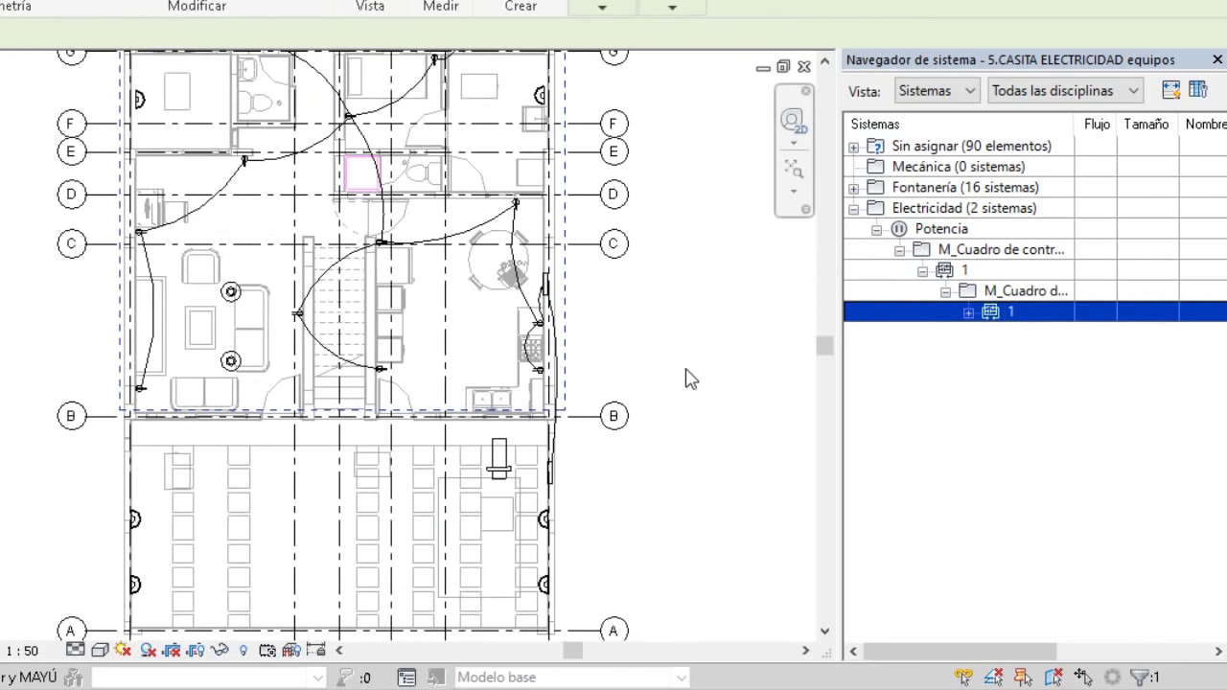
mouse_move(690, 377)
middle_mouse_down()
mouse_move(671, 515)
mouse_move(679, 556)
middle_mouse_up()
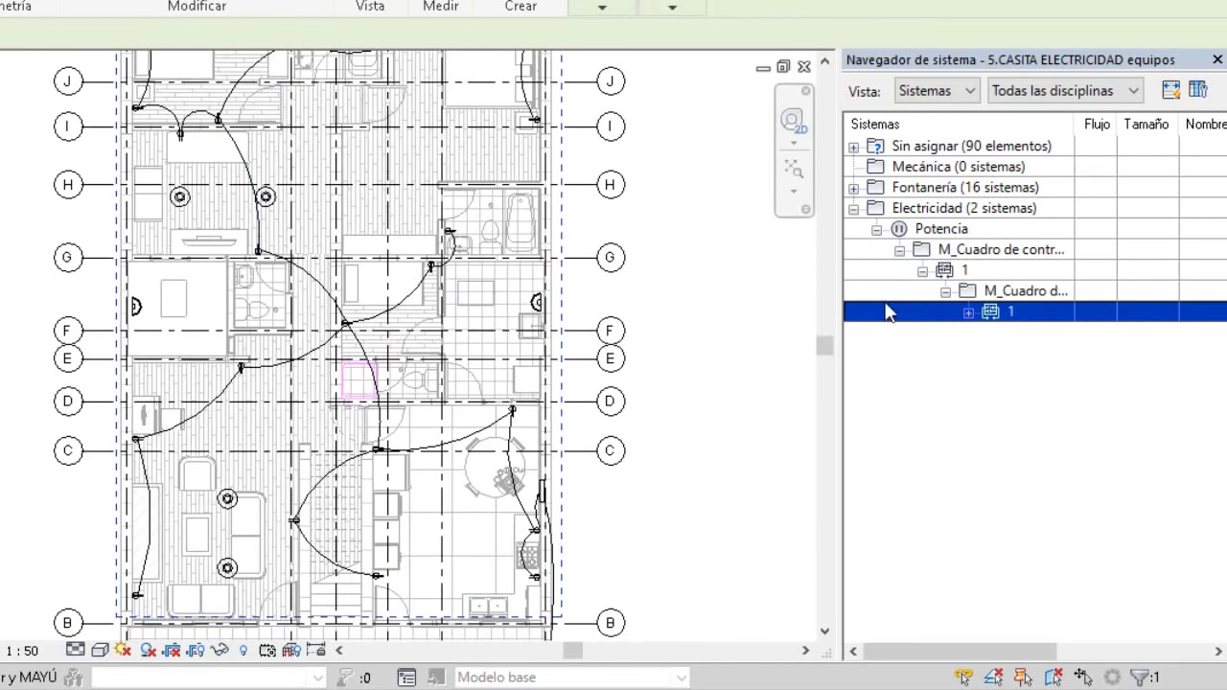
left_click(969, 312)
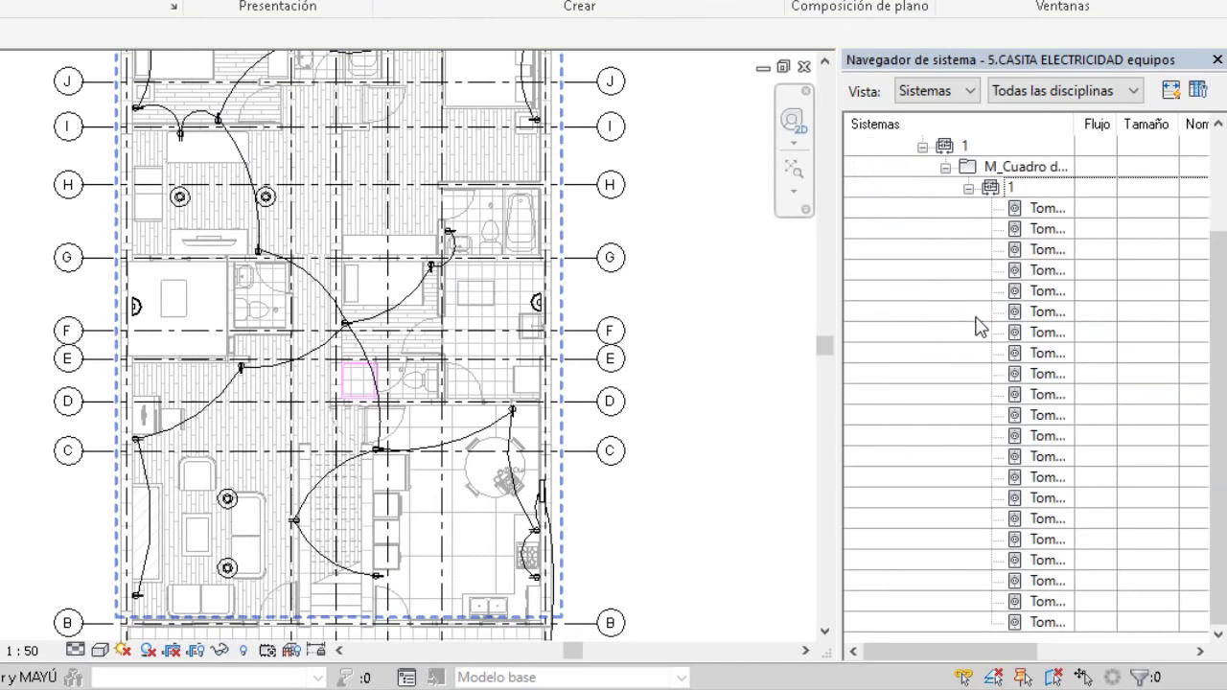
left_click(1043, 207)
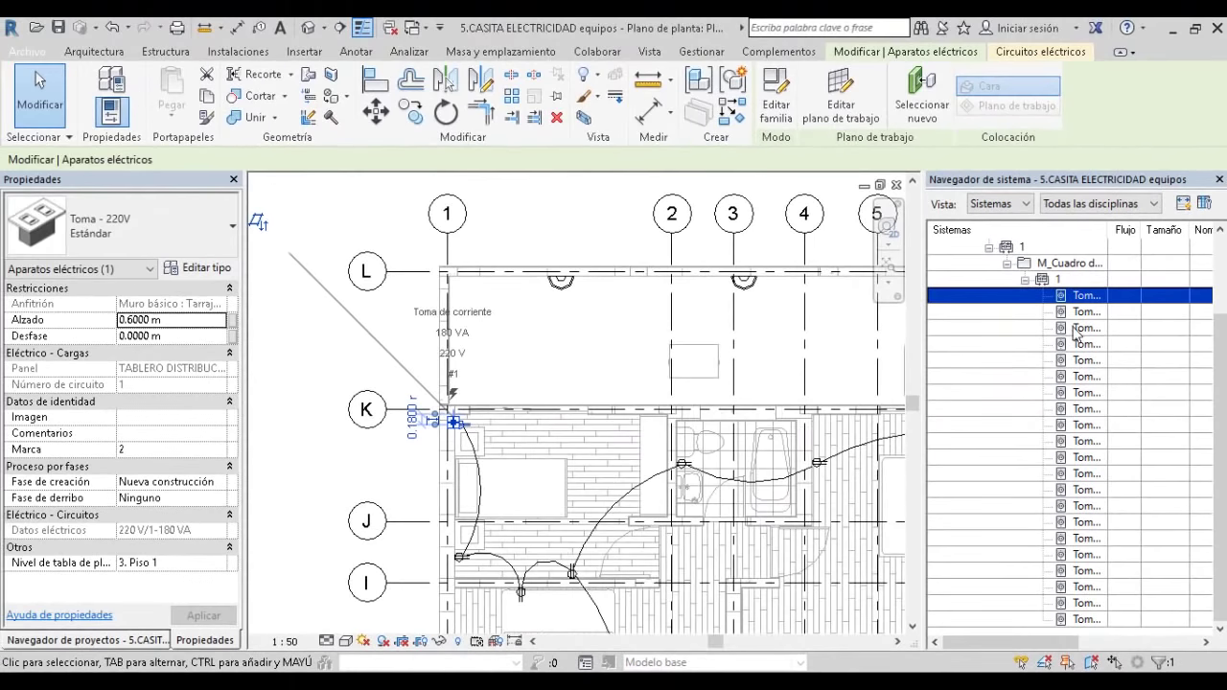
left_click(1081, 314)
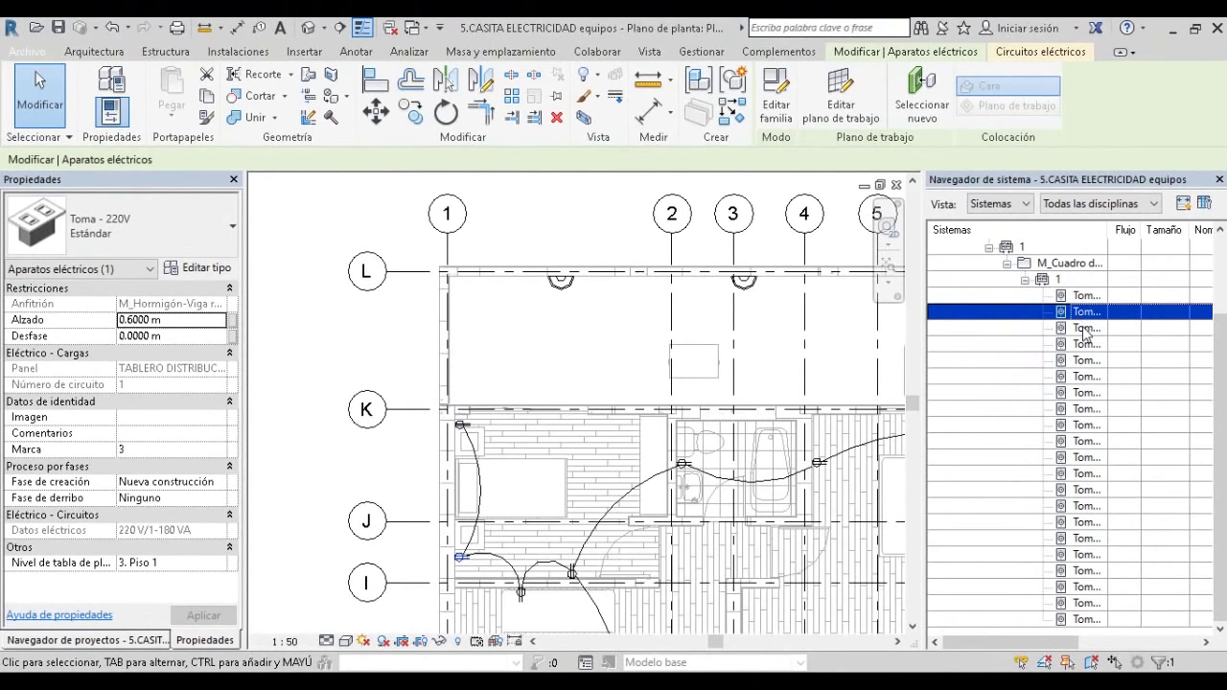
left_click(1085, 329)
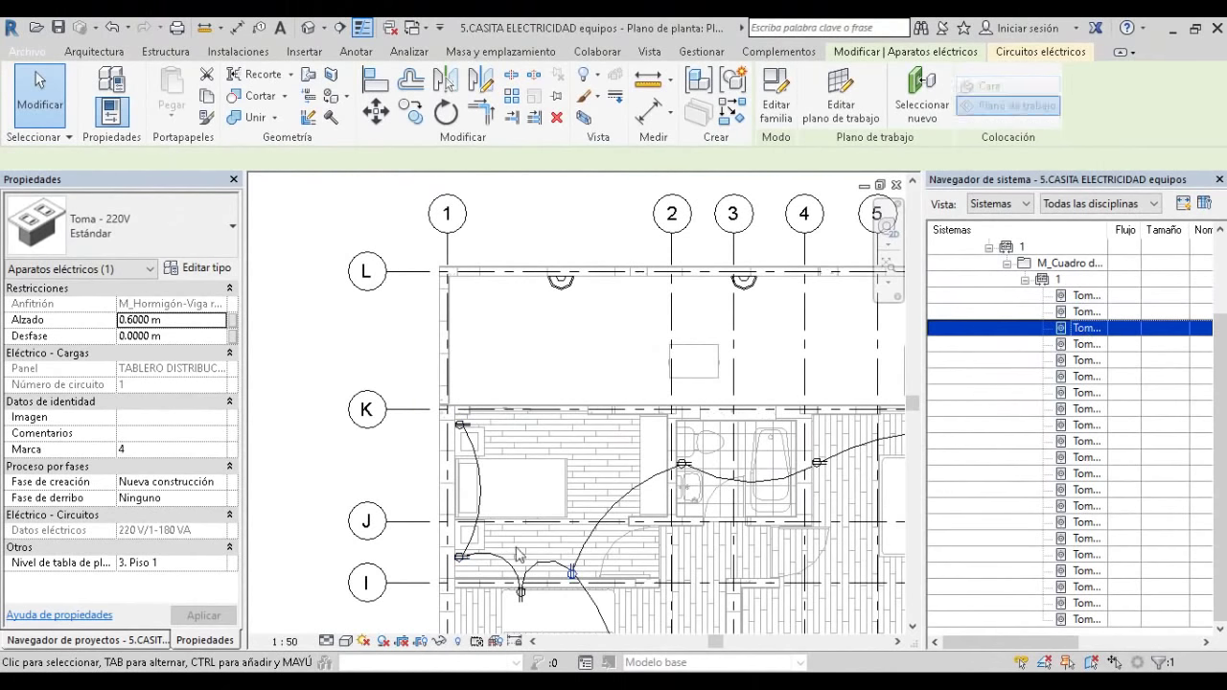
left_click(1084, 344)
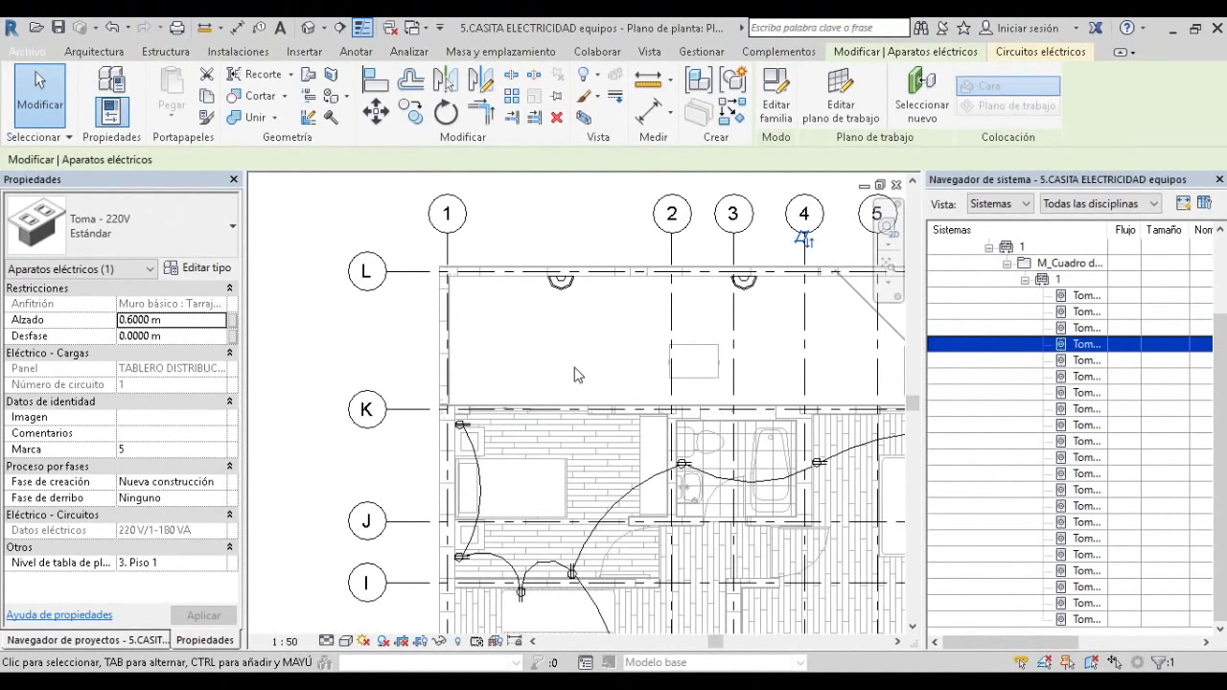
scroll(619, 290, "down", 3)
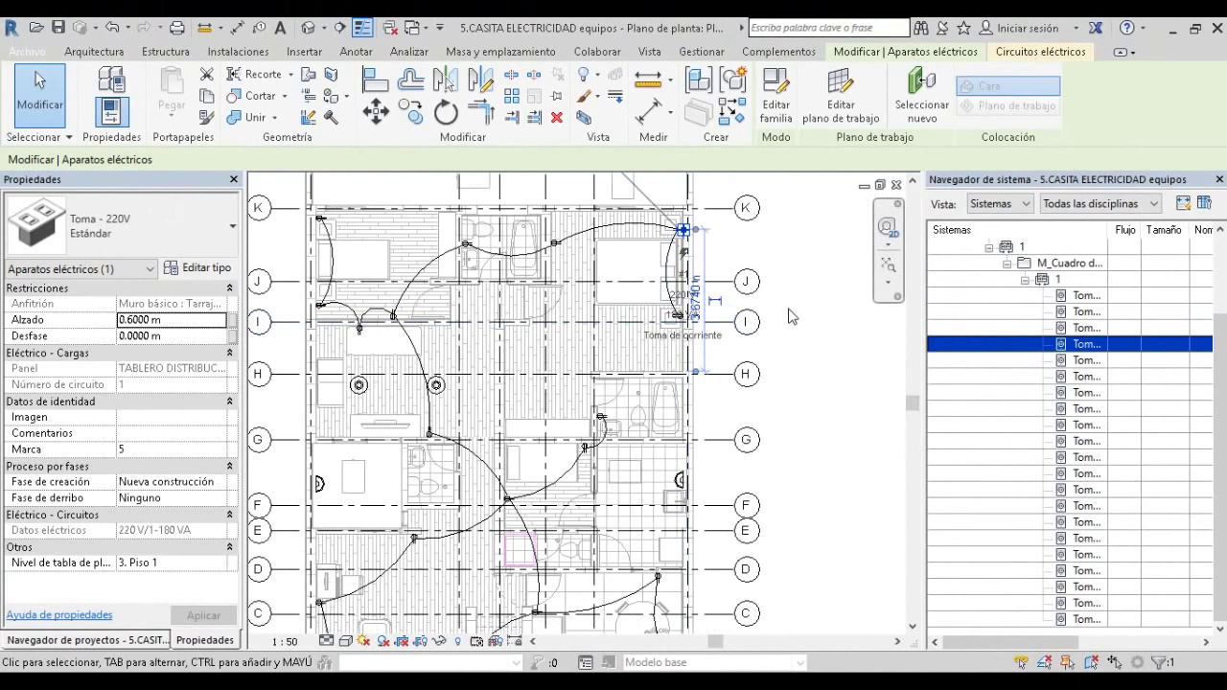
left_click(783, 261)
middle_click_drag(537, 499, 561, 326)
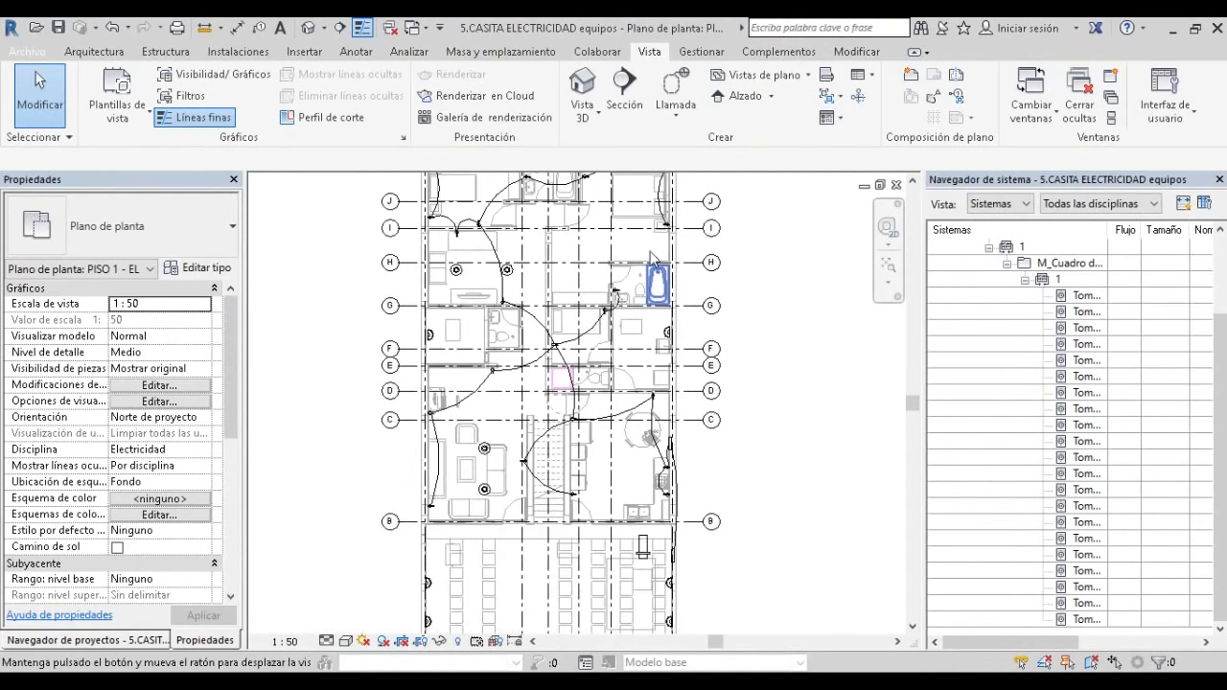
scroll(537, 324, "up", 1)
scroll(537, 324, "down", 2)
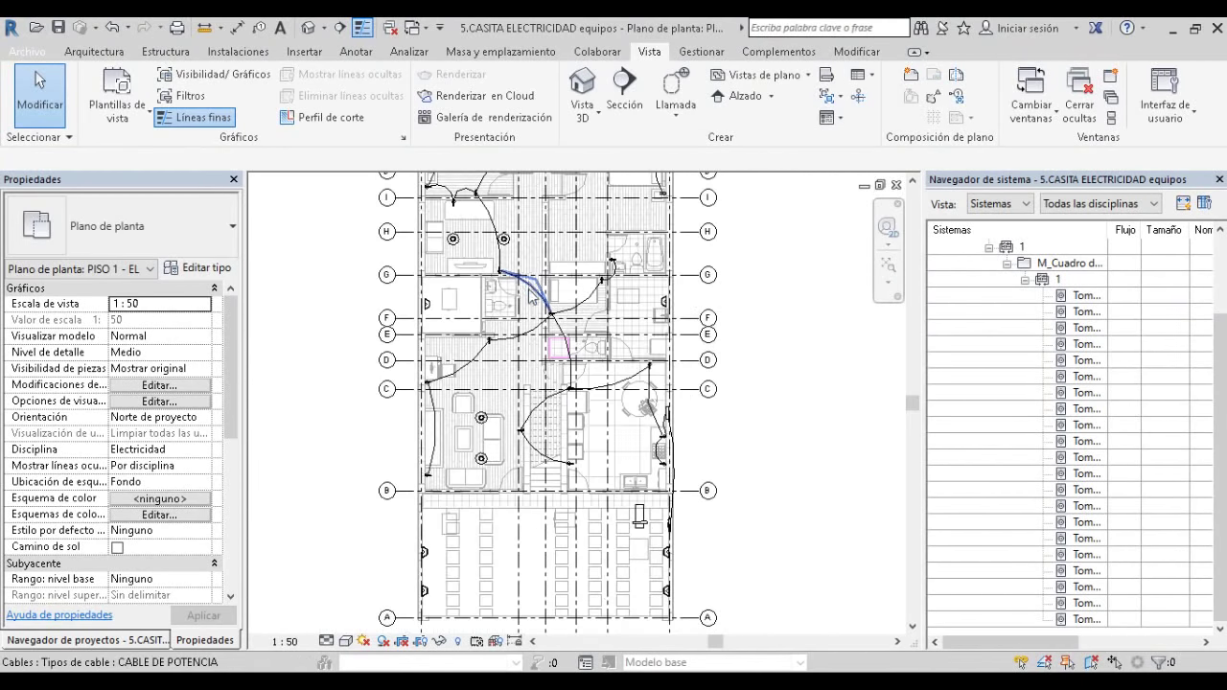
scroll(531, 300, "up", 2)
left_click(530, 300)
key("Escape")
scroll(485, 427, "down", 2)
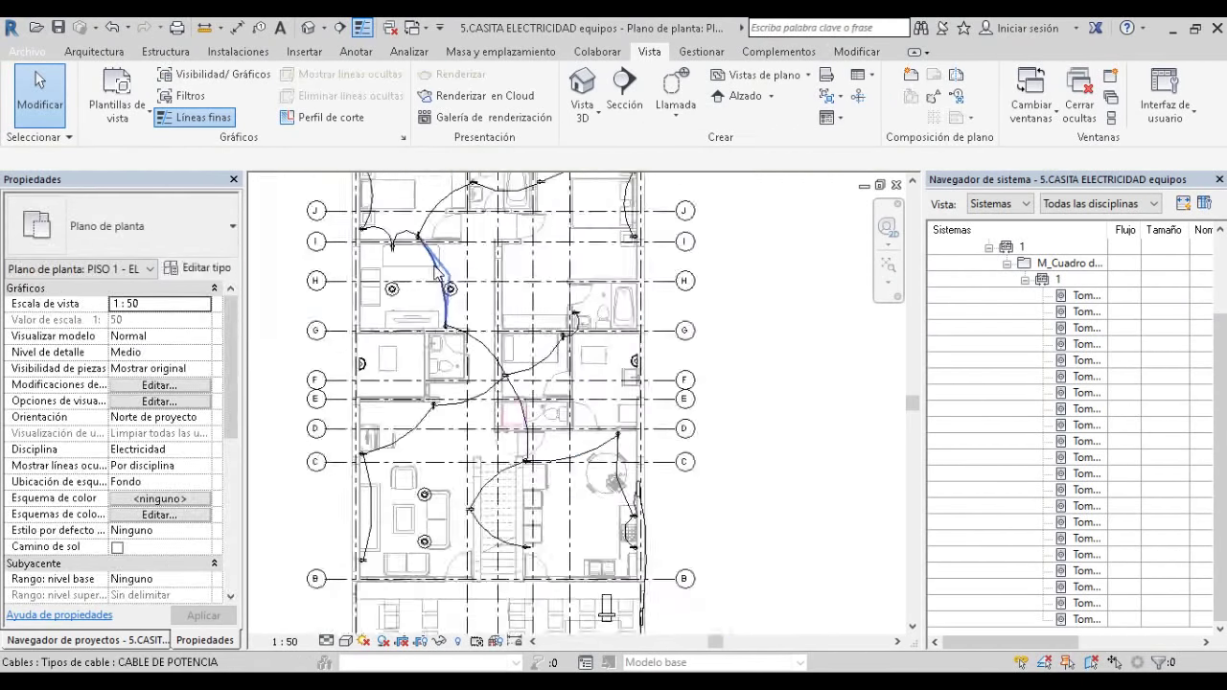
scroll(494, 422, "down", 1)
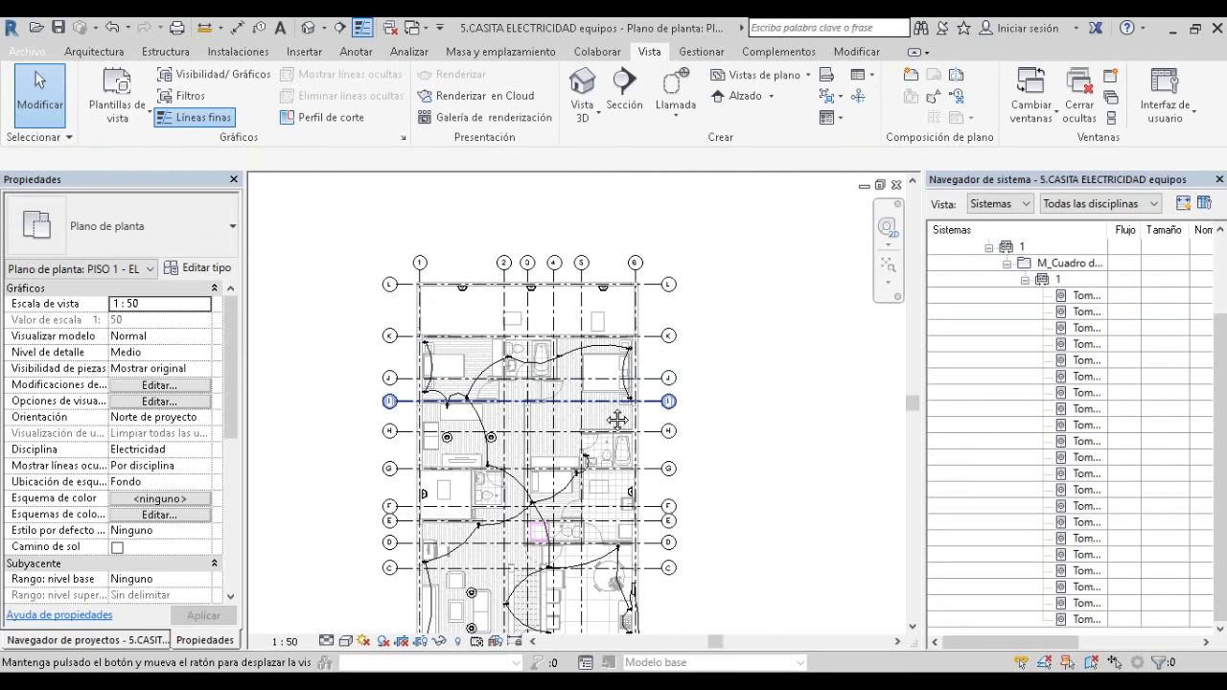
middle_click_drag(575, 402, 566, 317)
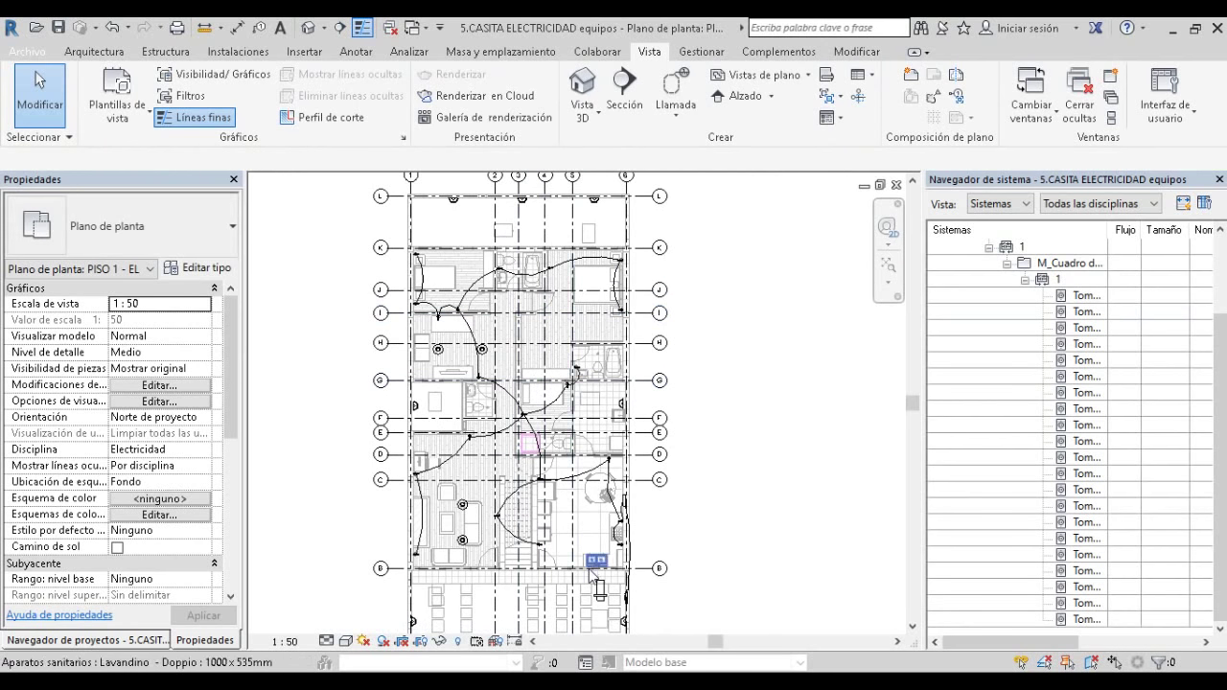